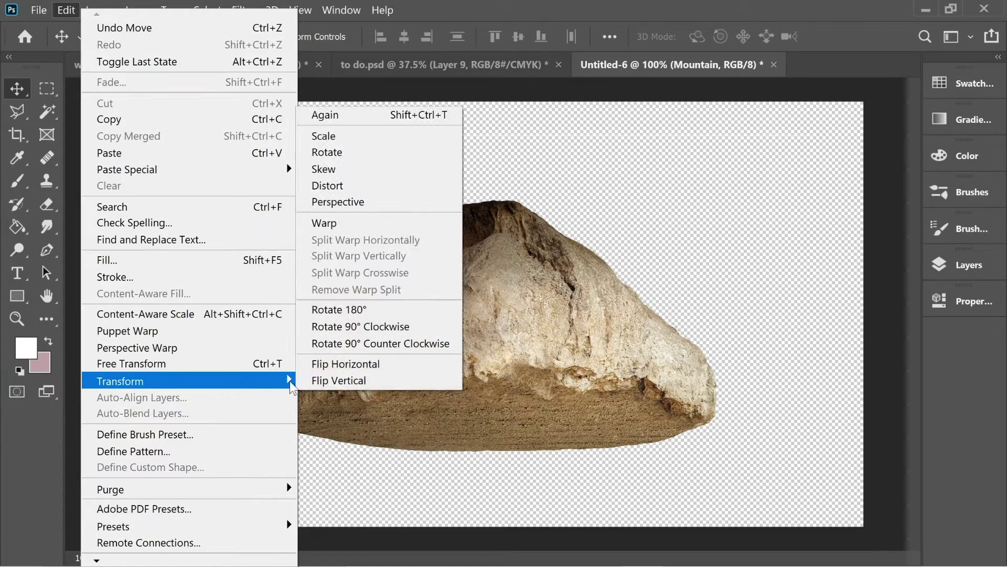
Flip the Mountain layer vertically and move the upturned rock down to the middle of the canvas.
left_click(389, 380)
left_click_drag(510, 261, 508, 350)
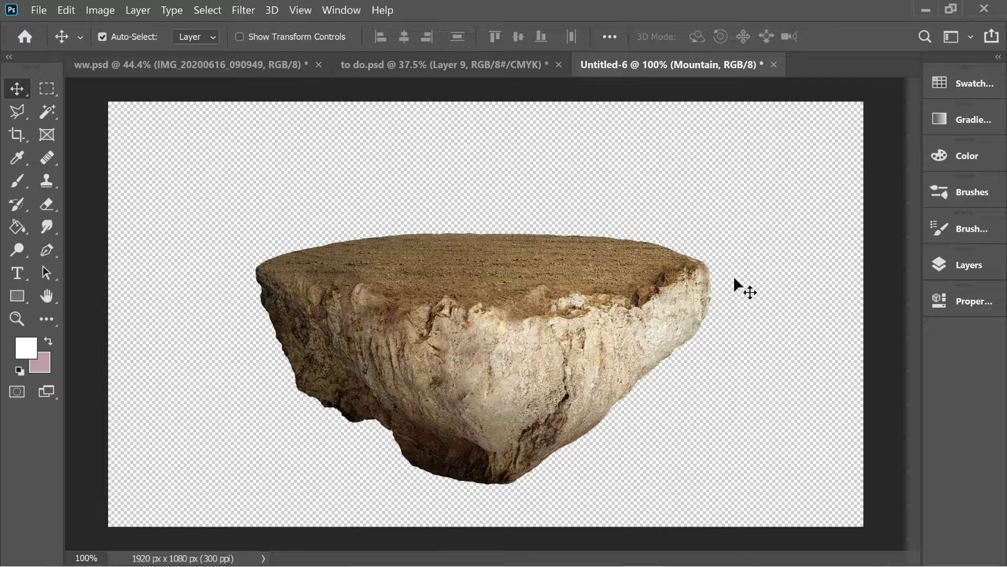
Move the Grass layer above Mountain, make it visible and position the grass image over the rock.
left_click(969, 264)
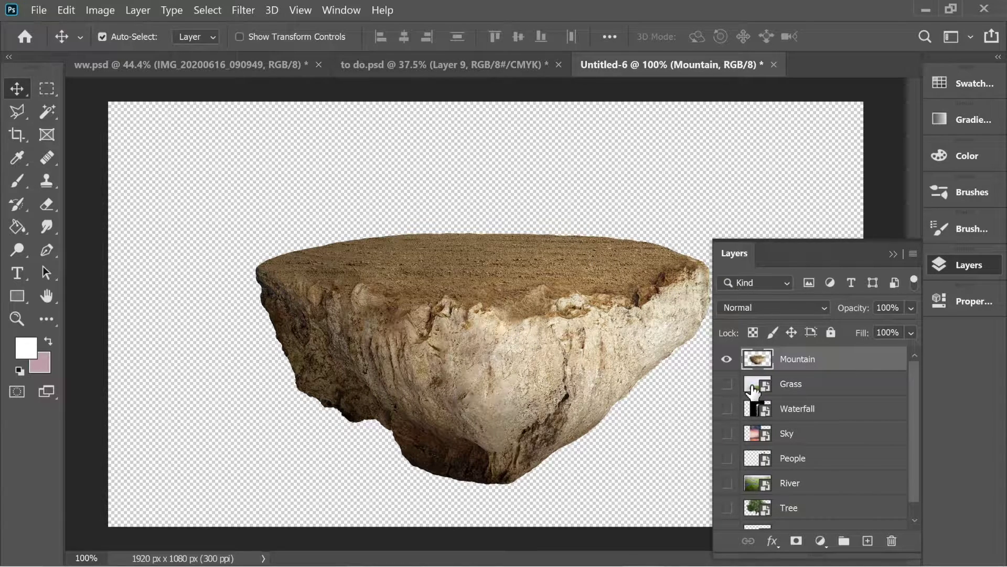
left_click_drag(789, 394, 769, 354)
left_click_drag(569, 393, 563, 343)
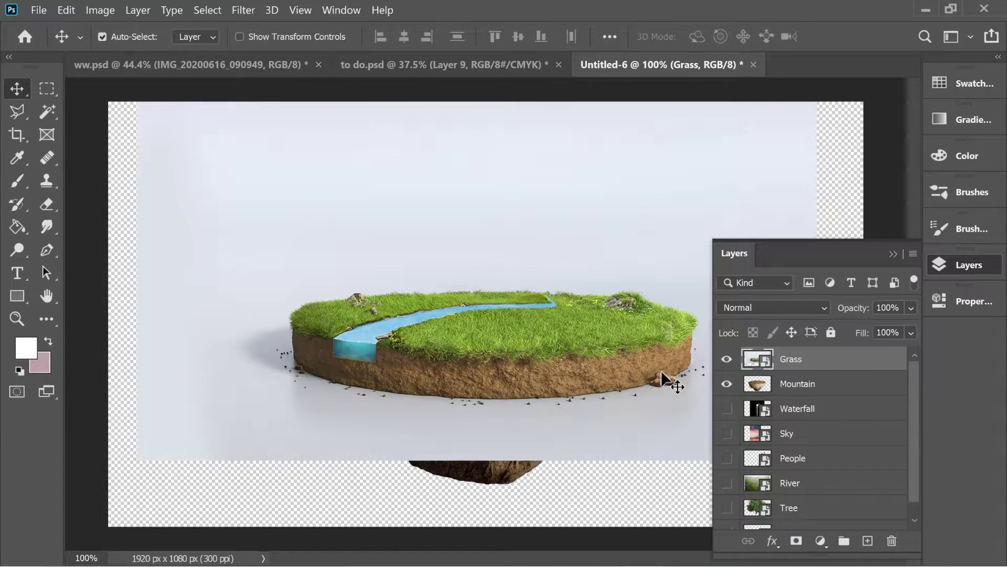
left_click(892, 255)
Trace the back edge of the grass disc with a Pen path, from its left end past the stones to the right.
key("p")
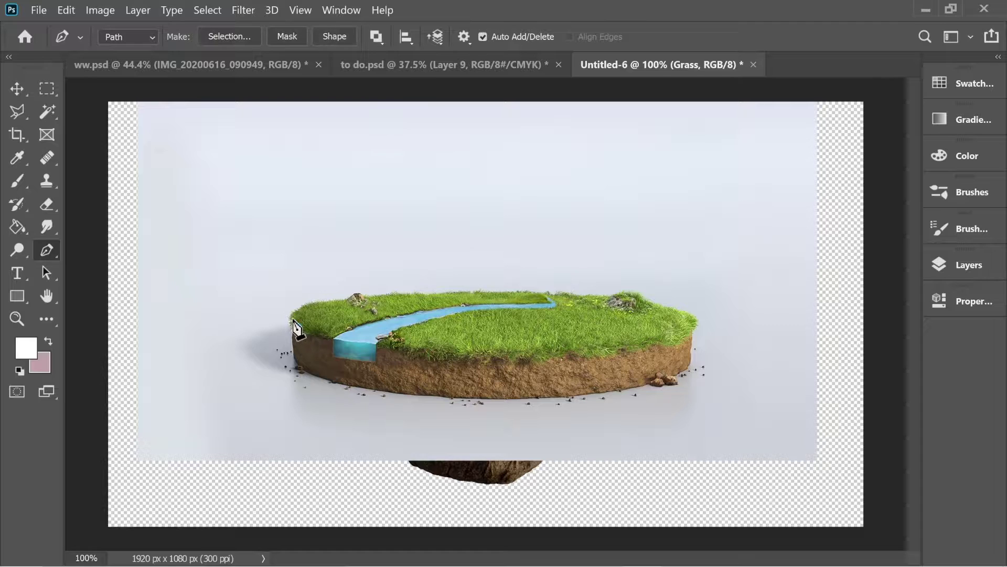
left_click_drag(307, 304, 339, 302)
mouse_move(352, 300)
left_mouse_down()
mouse_move(339, 302)
mouse_move(358, 294)
left_mouse_up()
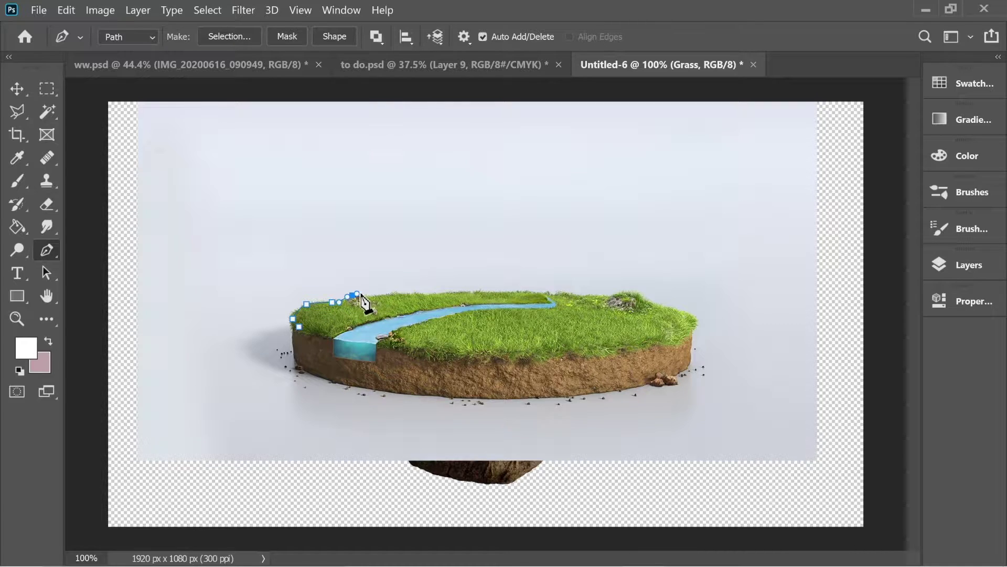
left_click(372, 296)
left_click(400, 293)
left_click(426, 296)
left_click(457, 292)
left_click_drag(484, 292, 490, 292)
left_click(511, 292)
left_click(546, 294)
left_click(573, 297)
left_click(602, 298)
left_click_drag(634, 293, 663, 305)
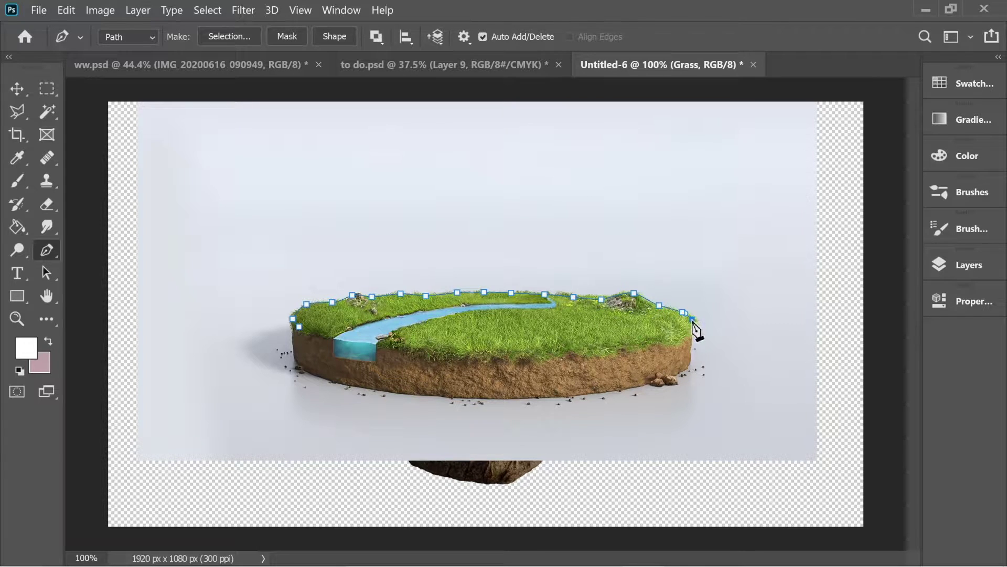
Close the Pen path along the front edge of the grass, above the soil, and turn it into a selection.
left_click(678, 333)
left_click(631, 342)
left_click(574, 354)
left_click(508, 356)
left_click_drag(466, 357, 461, 357)
left_click(412, 352)
left_click(362, 348)
left_click(331, 341)
left_click(309, 333)
left_click(300, 327)
right_click(461, 325)
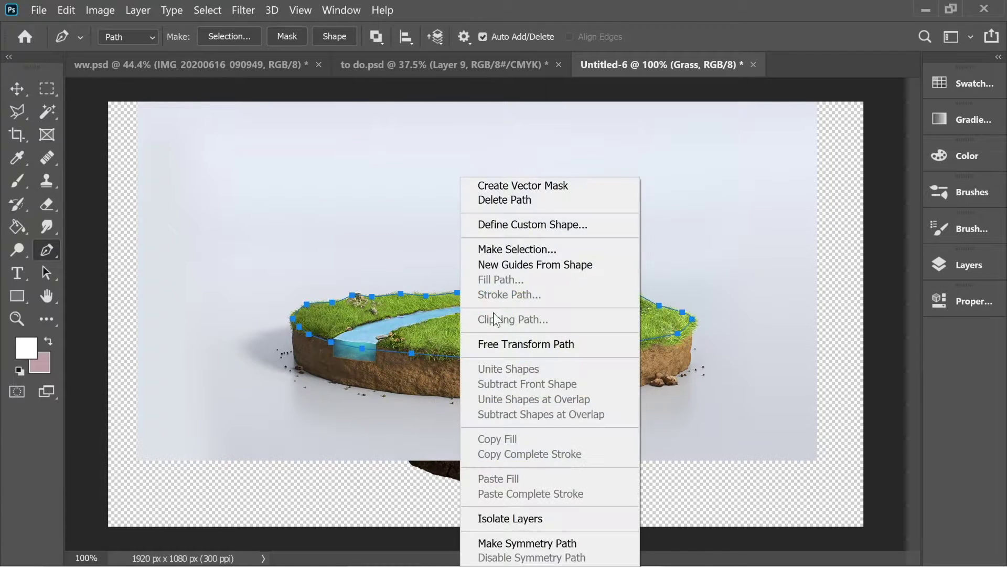
left_click(527, 249)
left_click(638, 152)
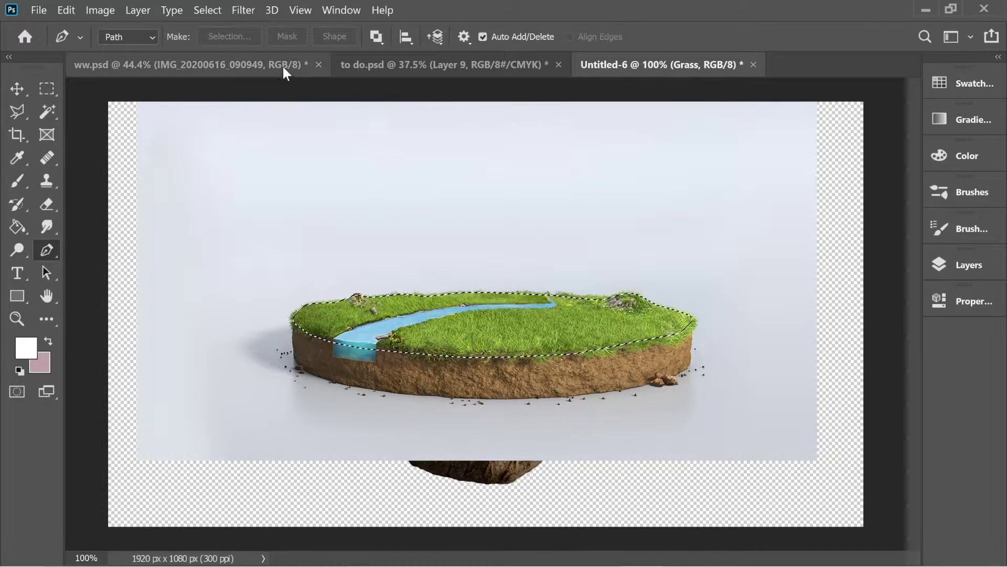
Refine the grass selection in Select and Mask with Smart Radius on and an edge radius of 61 px.
left_click(210, 11)
left_click(252, 220)
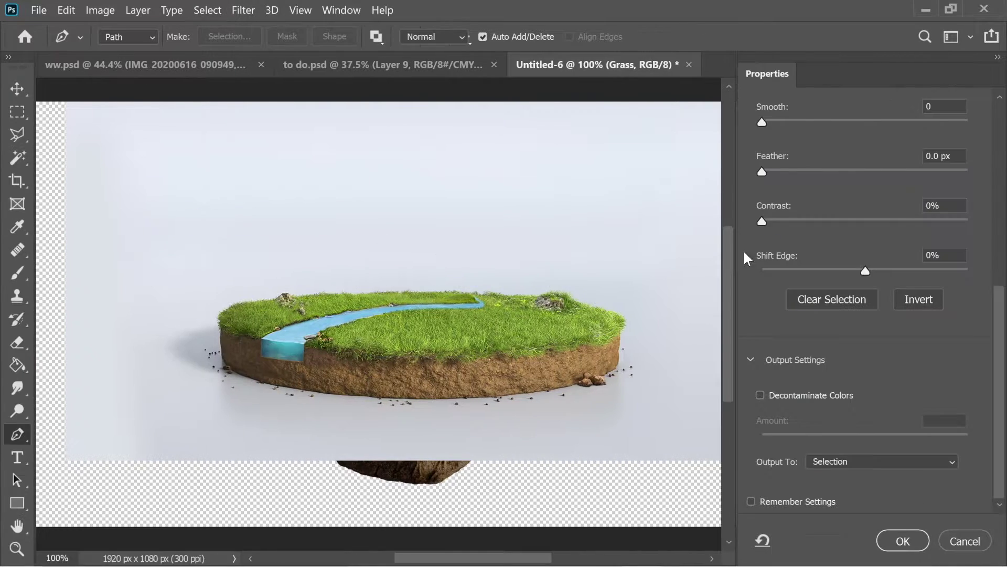
scroll(807, 212, "up", 5)
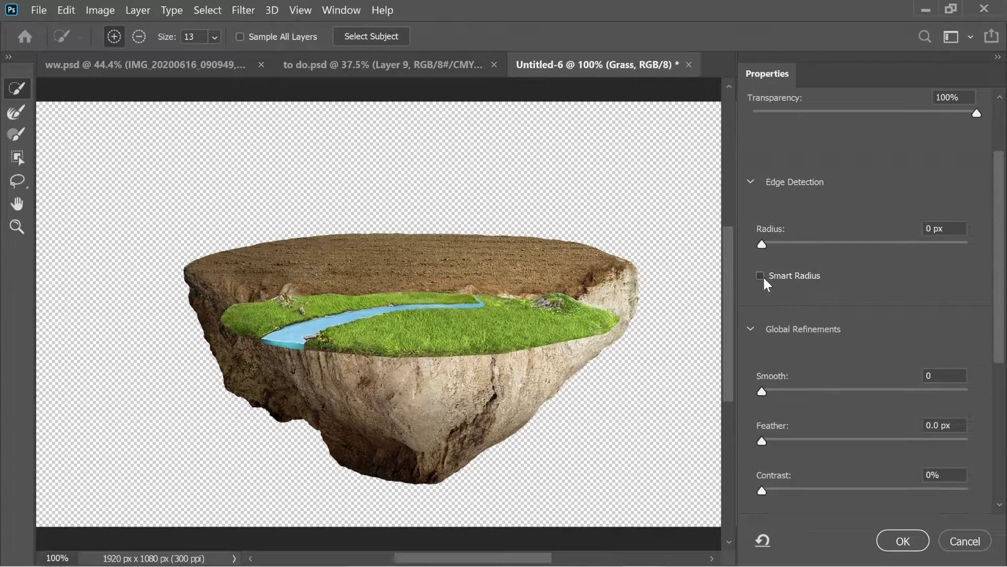
left_click_drag(767, 247, 902, 244)
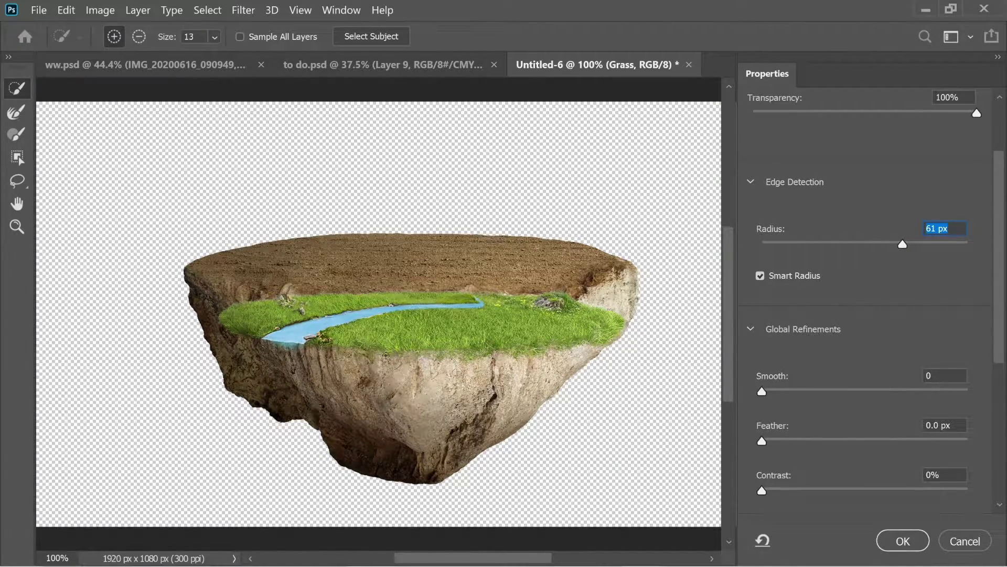
Output the refined grass selection to a new layer.
scroll(903, 472, "down", 5)
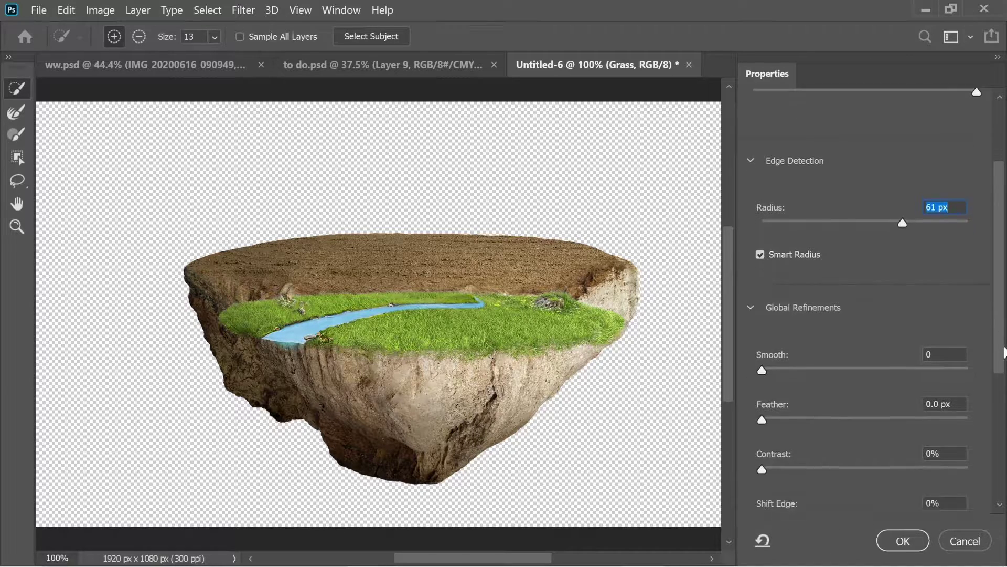
left_click(854, 466)
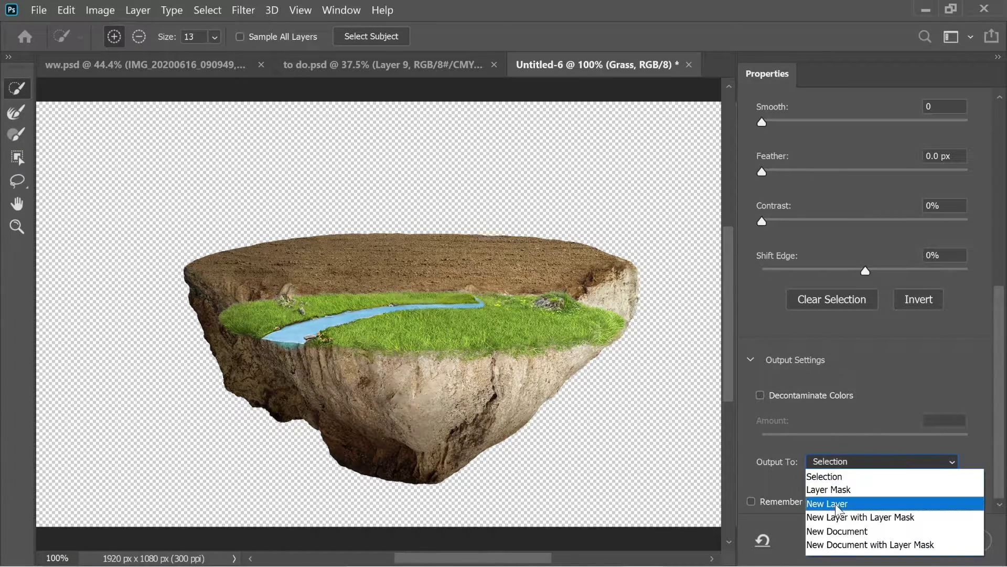
left_click(839, 504)
left_click(902, 541)
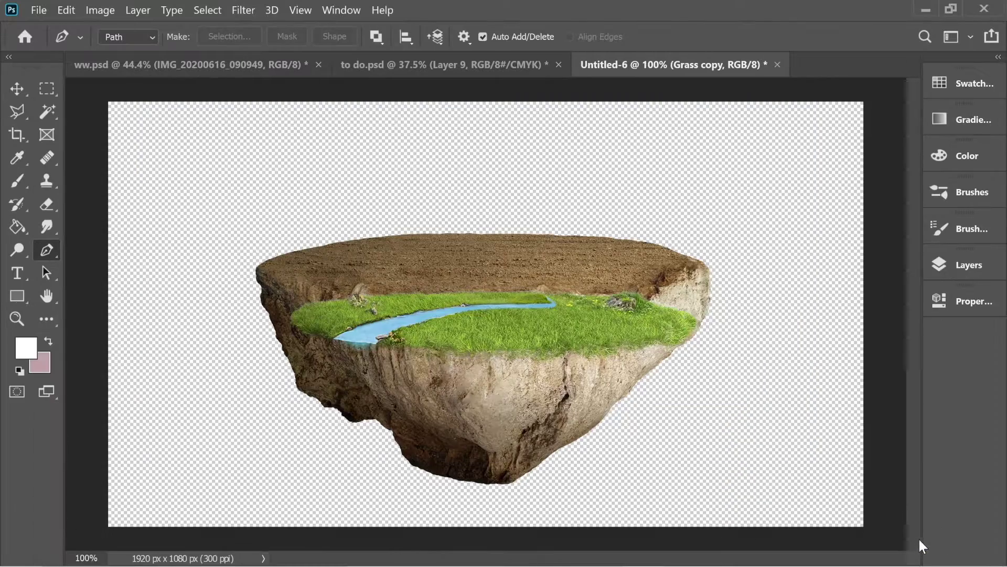
Delete the original Grass layer and toggle the cut-out grass layer's visibility to check it.
left_click(977, 278)
left_click_drag(795, 386, 892, 542)
left_click(727, 361)
left_click(727, 361)
Move the cut-out grass onto the top of the rock and scale it to about 117% to cover the surface.
key("v")
left_click_drag(543, 346, 512, 283)
key("ctrl+t")
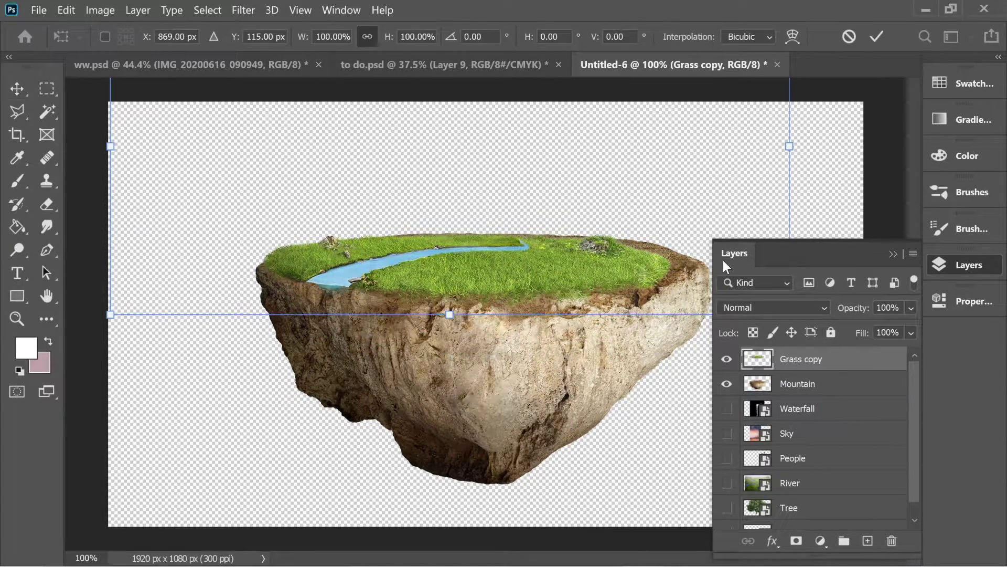
left_click_drag(785, 148, 877, 134)
left_click_drag(577, 307, 539, 288)
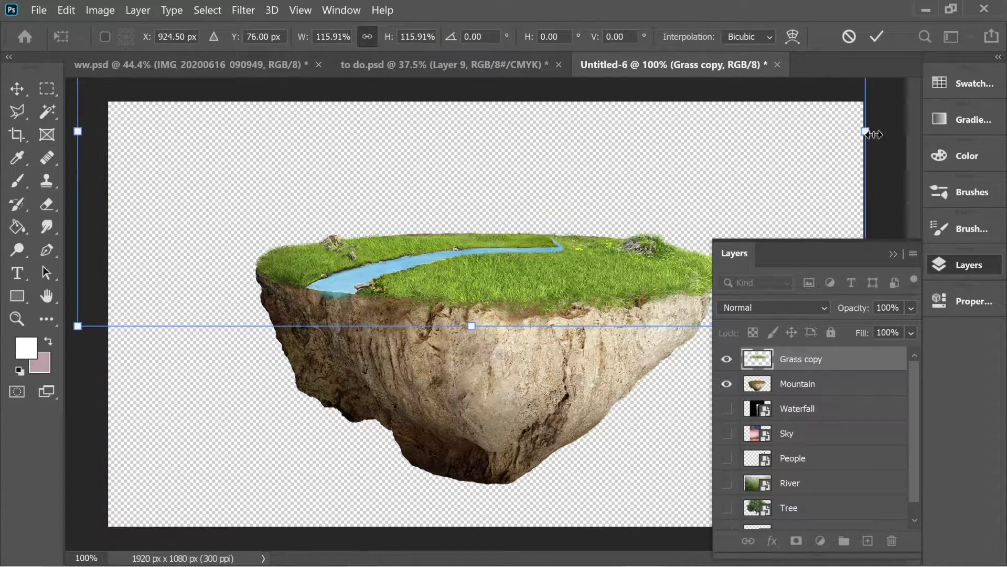
left_click_drag(872, 134, 877, 133)
left_click_drag(578, 271, 572, 265)
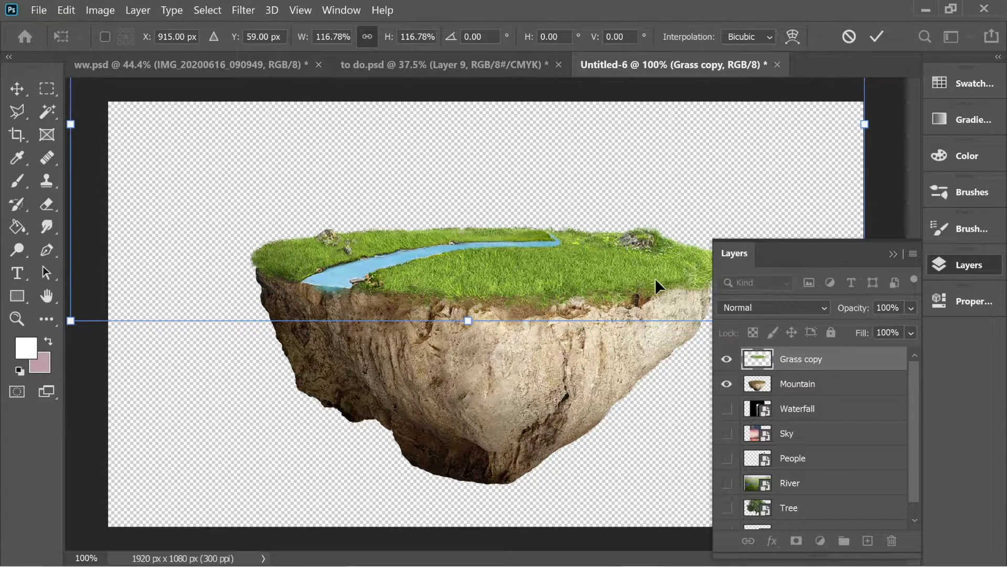
key("Return")
Move the River layer to the top of the stack, make it visible and shift the image slightly left.
scroll(814, 400, "down", 1)
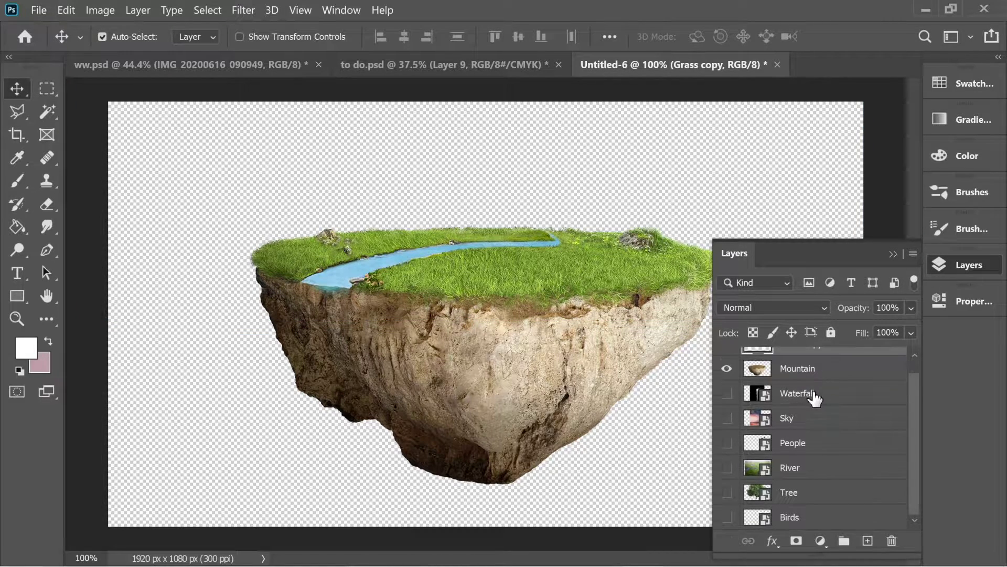
left_click_drag(794, 474, 770, 370)
scroll(815, 402, "up", 1)
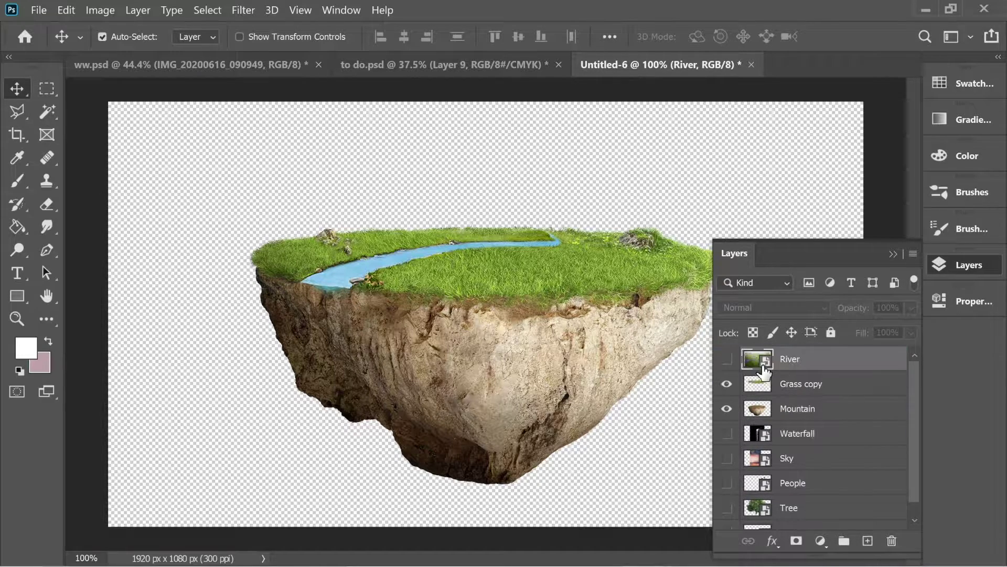
left_click(727, 359)
left_click(894, 253)
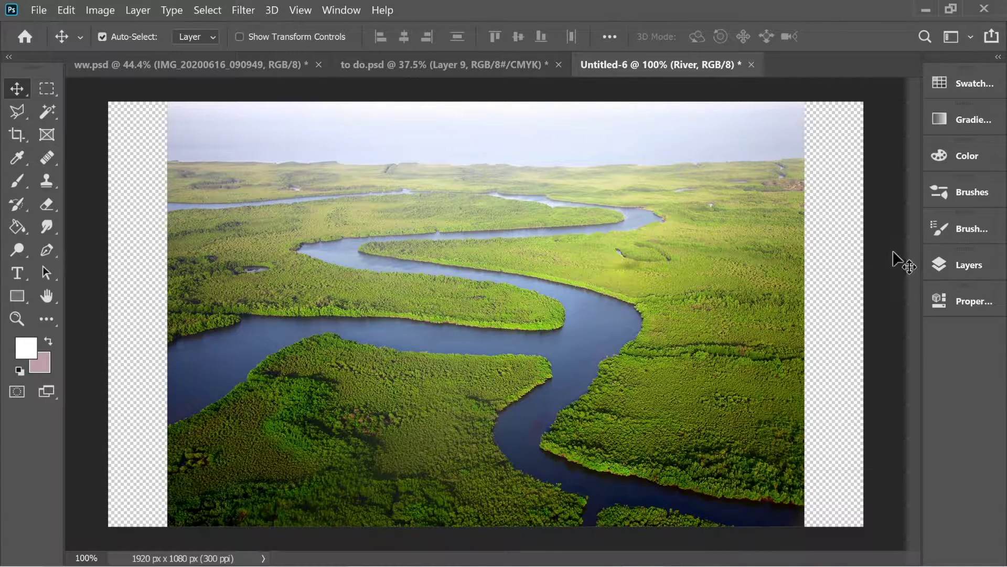
left_click_drag(735, 254, 609, 202)
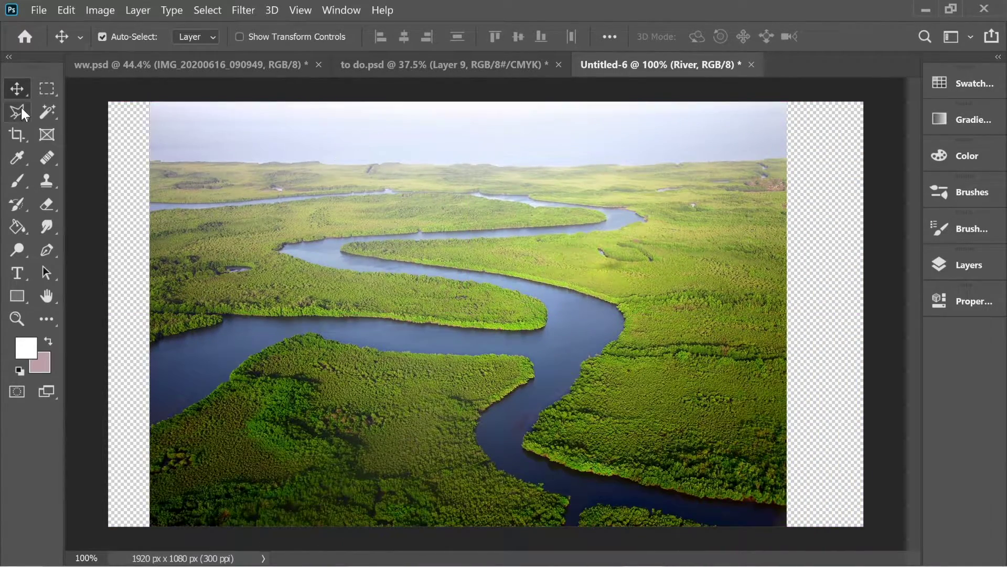
Outline the upper river bend and its grassy banks with a Pen path and turn it into a selection.
left_click(47, 250)
left_click(312, 262)
left_click_drag(383, 248, 396, 248)
left_click(468, 259)
left_click(531, 264)
left_click(609, 292)
left_click(638, 314)
left_click(632, 334)
left_click(534, 317)
left_click(417, 292)
left_click(326, 279)
left_click(312, 263)
right_click(526, 281)
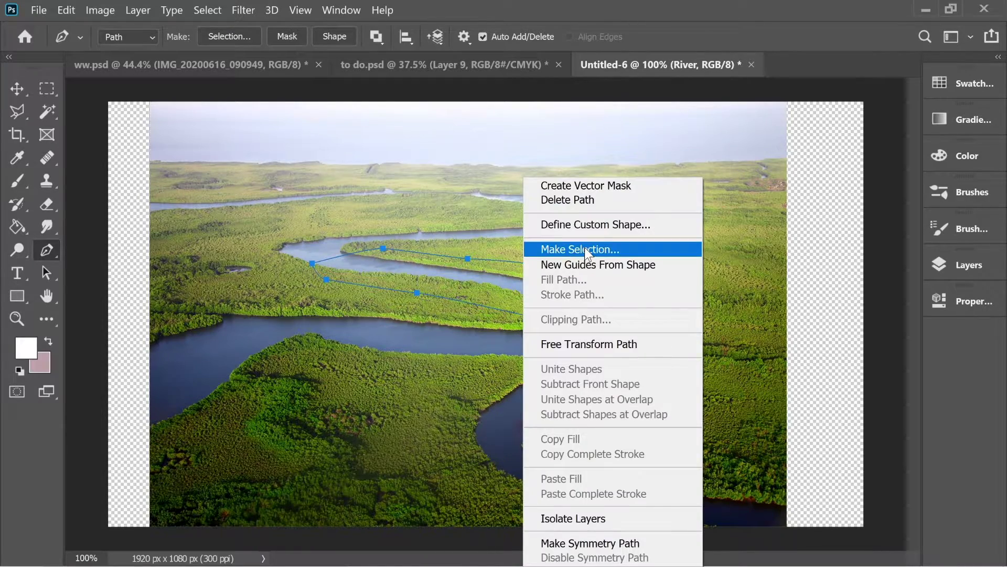
left_click(584, 247)
left_click(662, 158)
Add a layer mask to River from the selection.
left_click(970, 265)
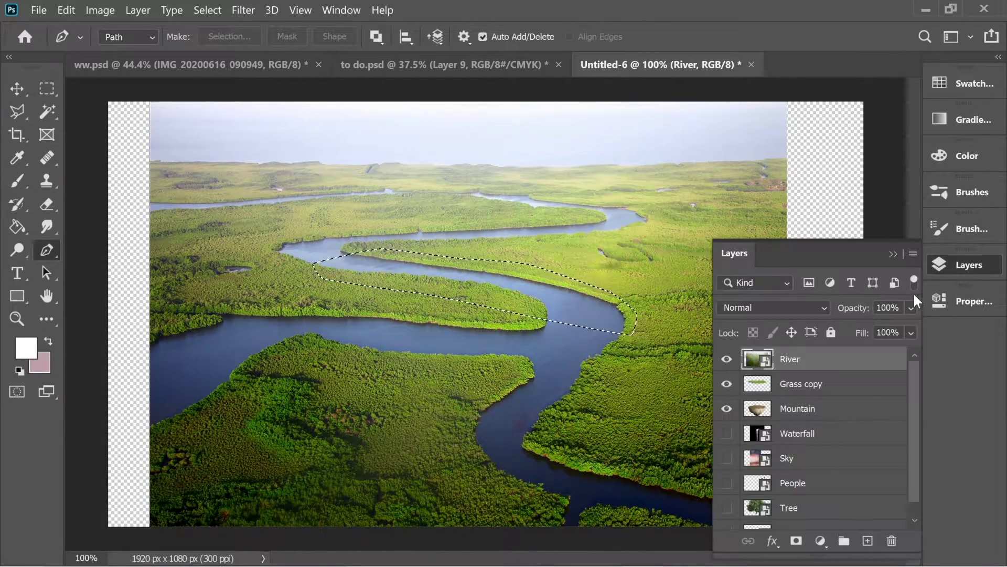
left_click(796, 541)
left_click(892, 254)
Move the masked river bend to the island's right side and scale it down to continue the existing stream.
left_click(16, 88)
left_click_drag(395, 256, 663, 269)
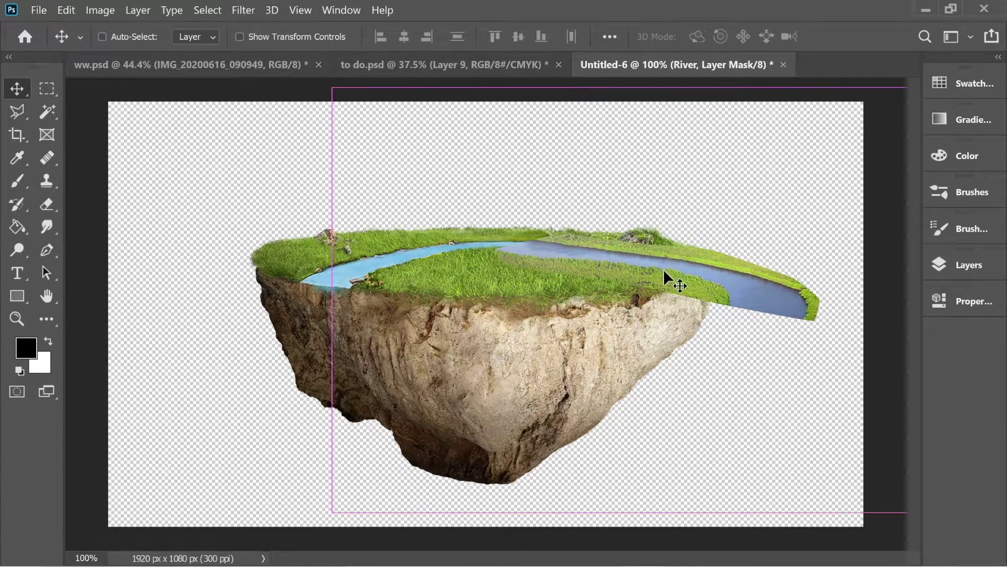
key("ctrl+t")
left_click_drag(322, 300, 624, 310)
left_click_drag(789, 277, 614, 254)
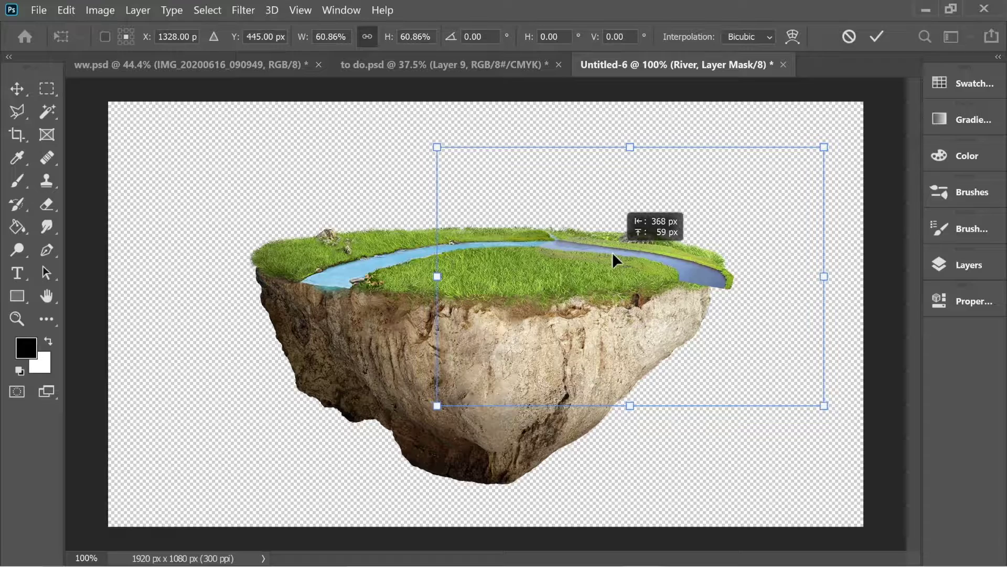
left_click_drag(821, 277, 843, 276)
left_click_drag(657, 264, 652, 266)
left_click_drag(838, 279, 843, 280)
key("Return")
key("ctrl+t")
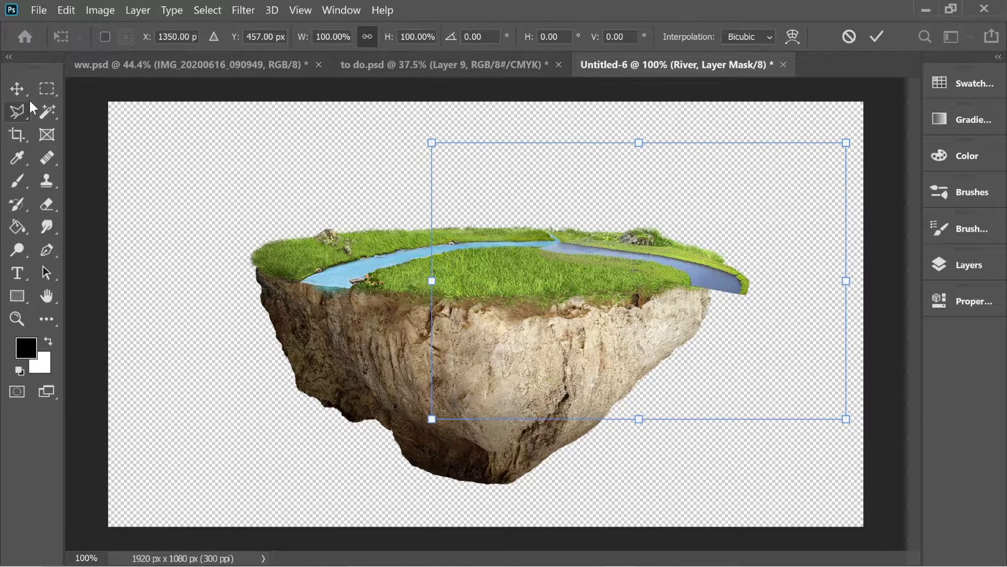
left_click(969, 265)
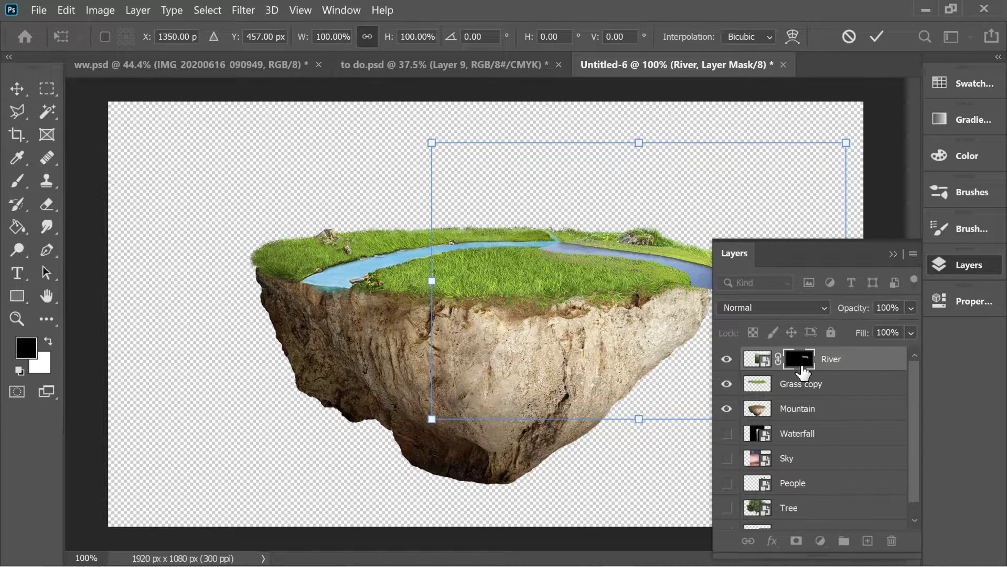
left_click(891, 255)
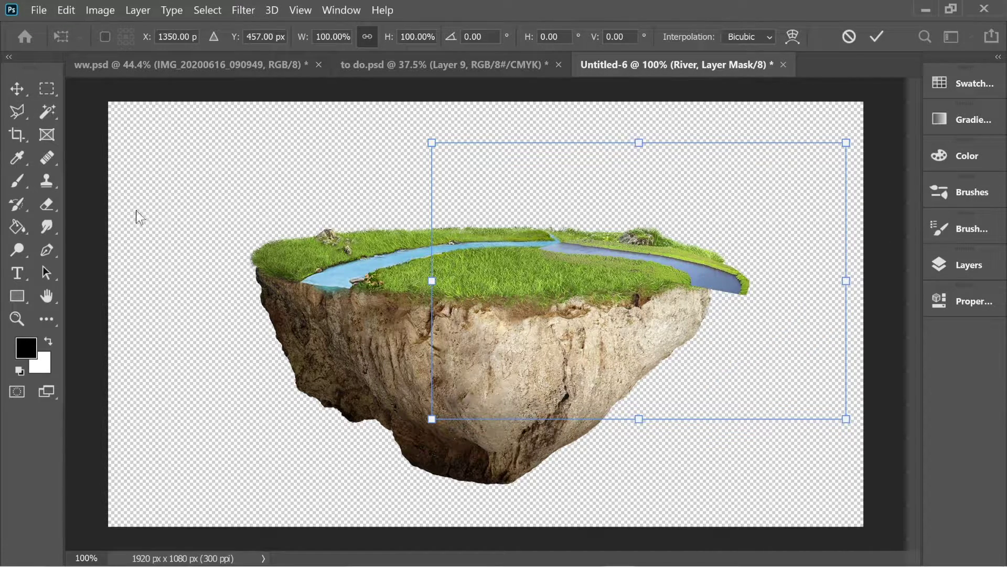
Paint black on the River mask with a 61 px Soft Round brush to hide the river end overhanging the island's right edge.
left_click(22, 186)
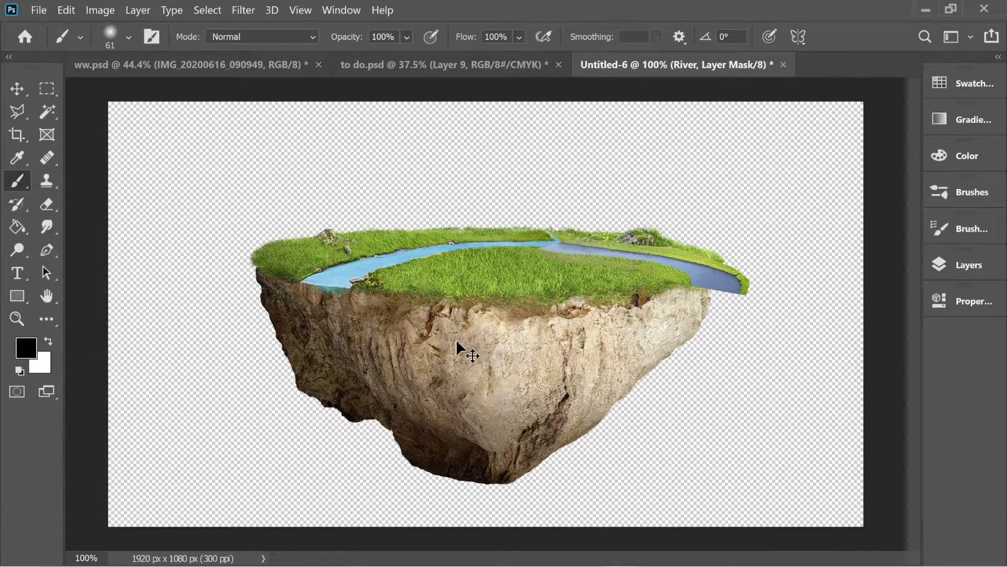
key("ctrl+plus")
key("ctrl+plus")
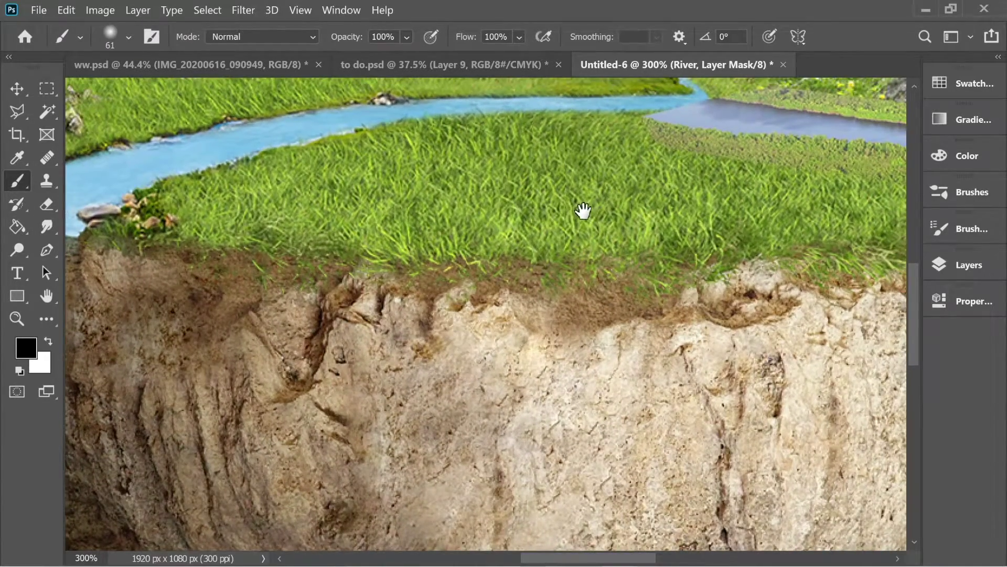
left_click_drag(582, 211, 349, 205)
left_click(129, 36)
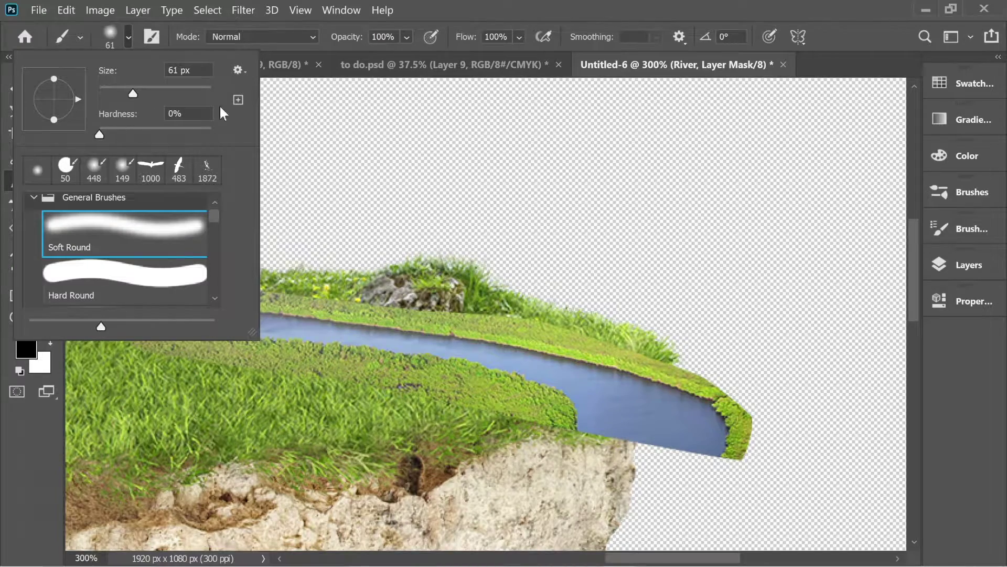
left_click(282, 111)
left_click_drag(440, 470, 565, 405)
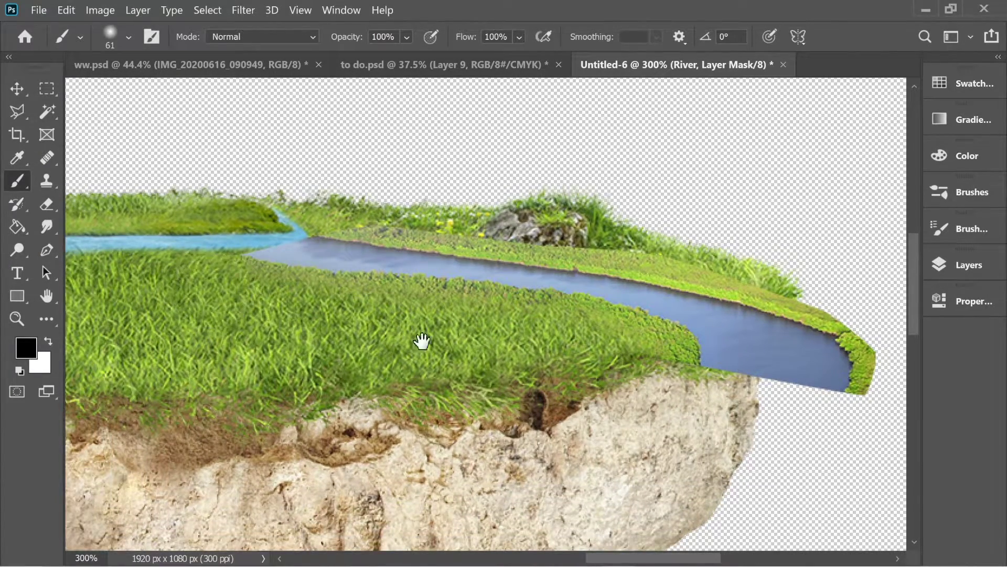
left_click_drag(394, 336, 83, 294)
mouse_move(488, 367)
left_mouse_down()
mouse_move(572, 288)
mouse_move(551, 293)
mouse_move(462, 395)
mouse_move(454, 345)
mouse_move(515, 273)
left_mouse_up()
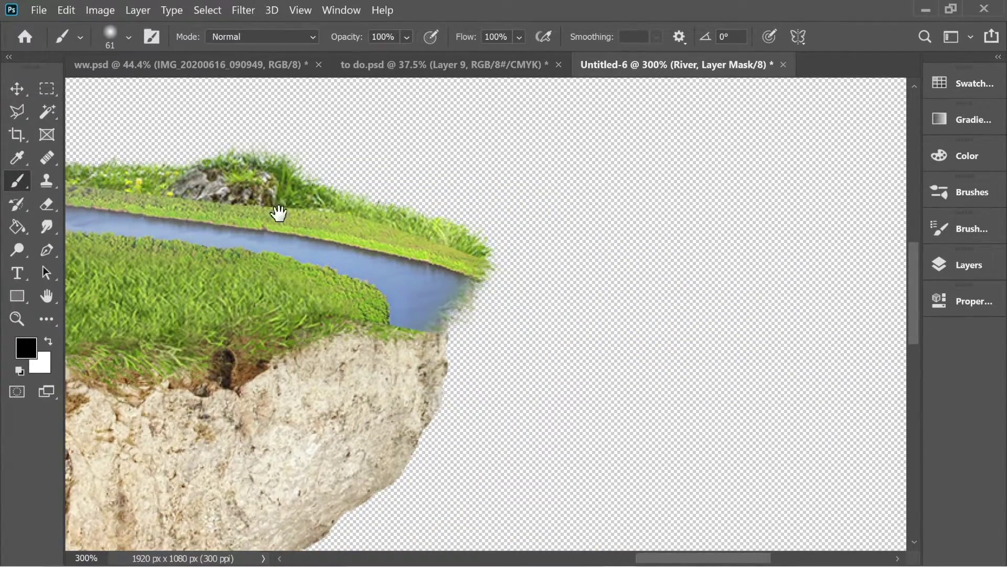
Paint black on the River mask to blend the river's upstream end into the existing stream.
left_click_drag(297, 216, 543, 355)
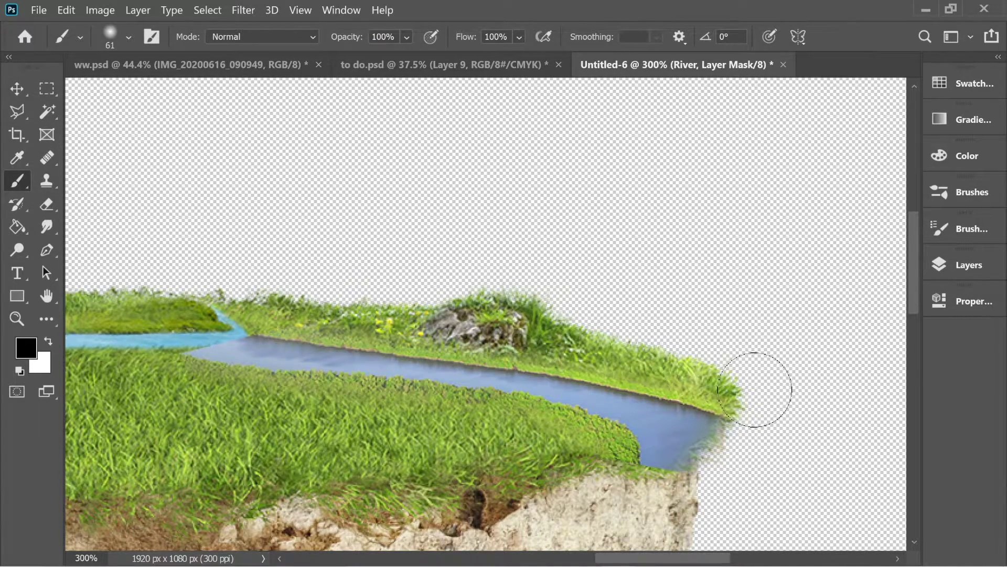
left_click_drag(205, 362, 249, 367)
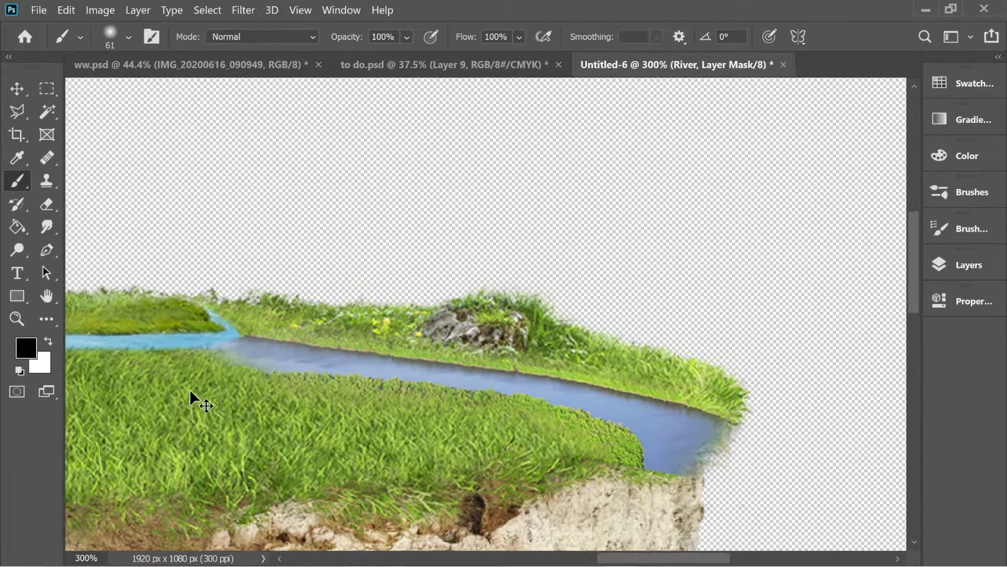
Paint black on the River mask with a 10 px Soft Round brush to hide the extra grass along the river's upper bank.
key("ctrl+plus")
left_click_drag(151, 114, 239, 196)
left_click(128, 32)
left_click_drag(129, 90, 104, 90)
key("space")
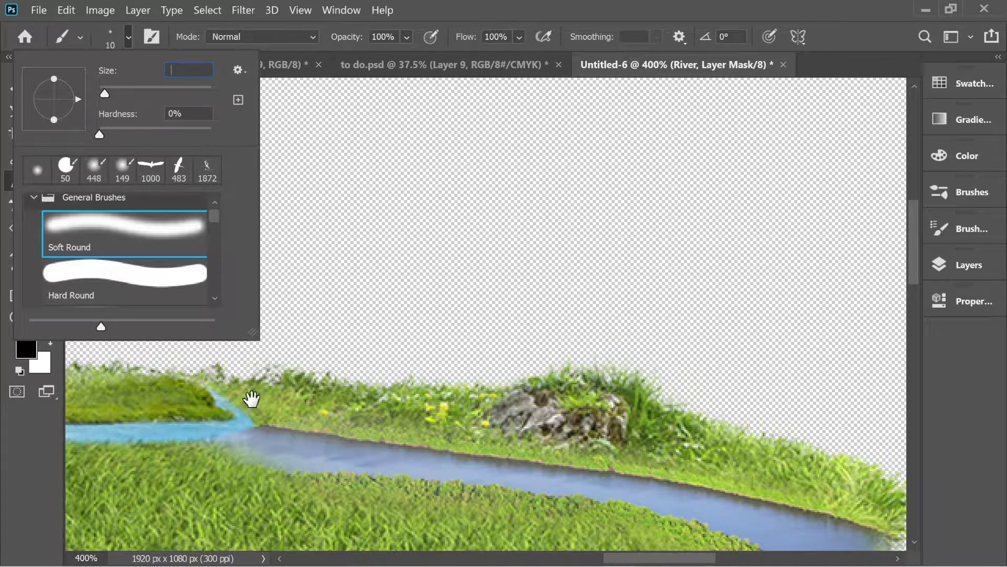
key("Return")
left_click(540, 248)
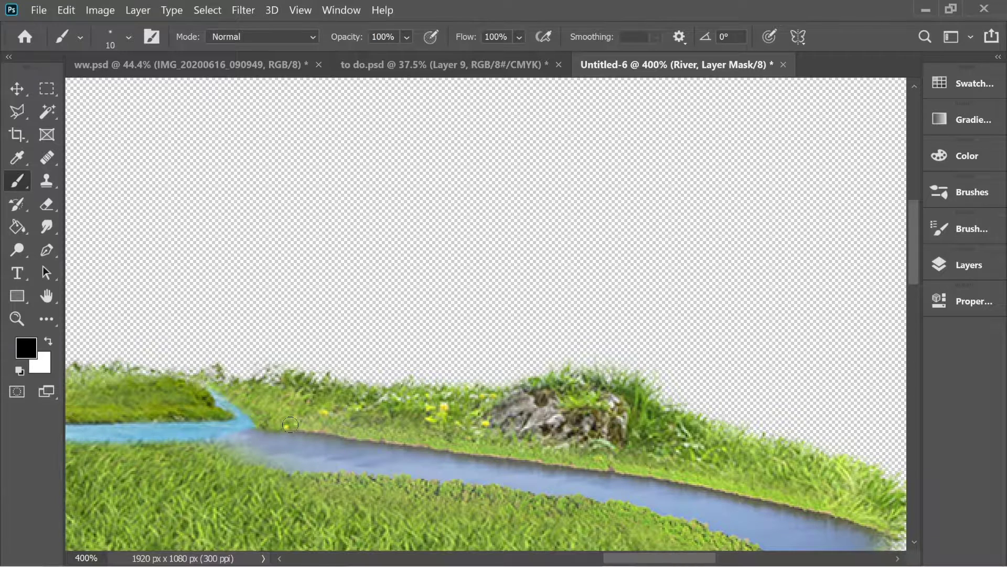
mouse_move(347, 428)
left_mouse_down()
mouse_move(501, 452)
mouse_move(187, 332)
mouse_move(298, 377)
mouse_move(490, 404)
left_mouse_up()
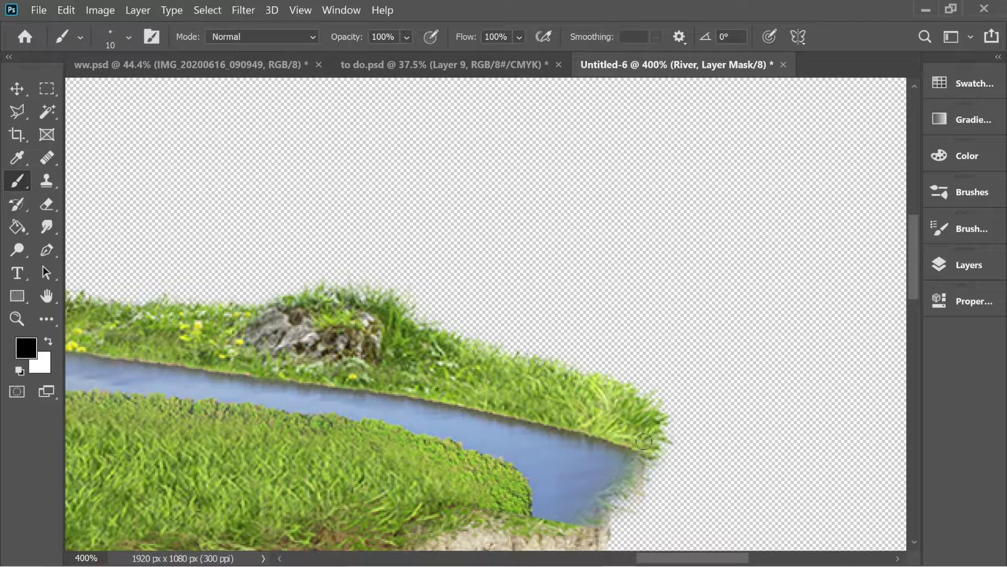
Paint black on the River mask to hide the mismatched grass along the river's lower bank.
left_click_drag(519, 509, 469, 481)
mouse_move(408, 452)
left_mouse_down()
mouse_move(375, 437)
mouse_move(513, 480)
left_mouse_up()
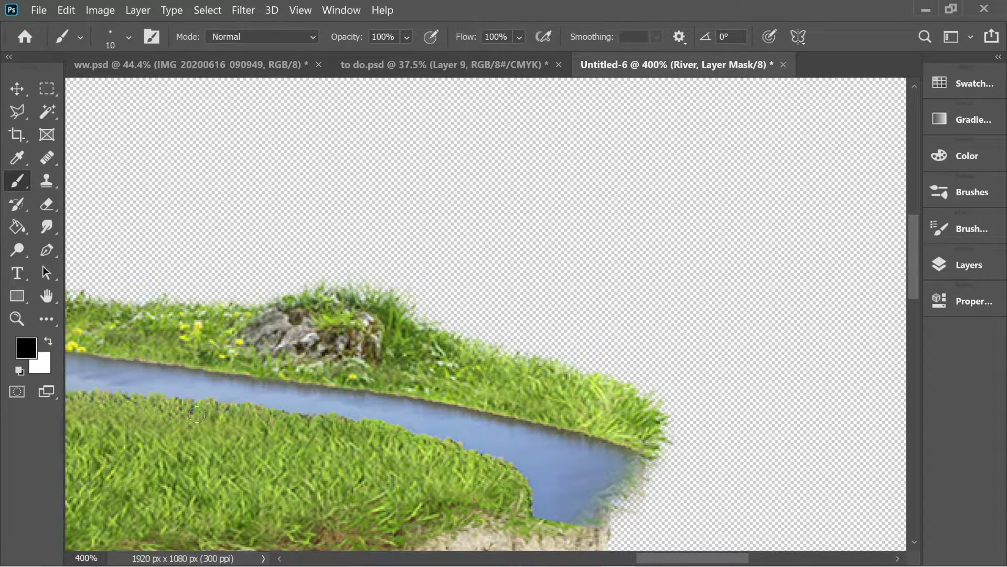
scroll(286, 420, "left", 5)
left_click_drag(397, 429, 298, 419)
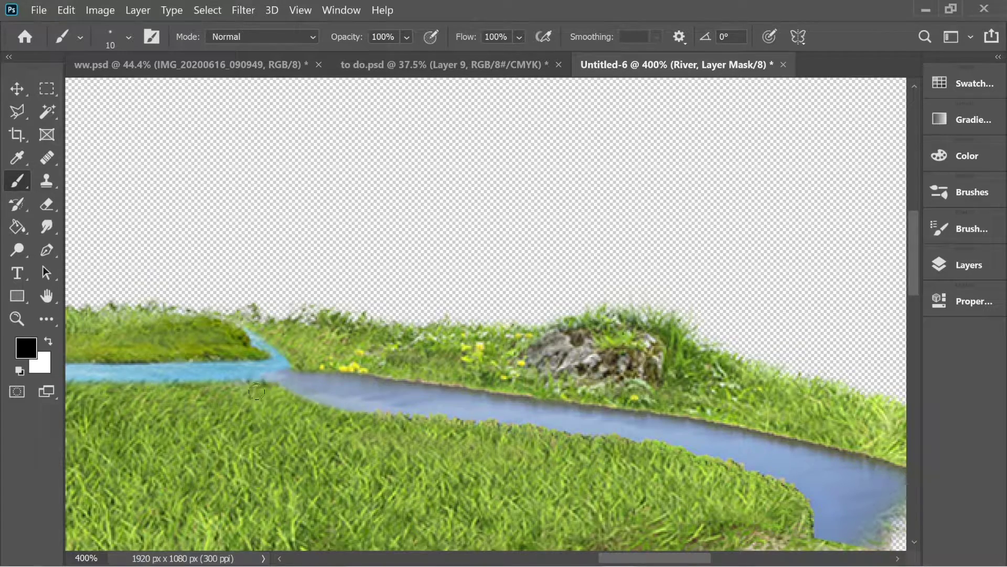
key("ctrl+minus")
key("ctrl+minus")
key("ctrl+minus")
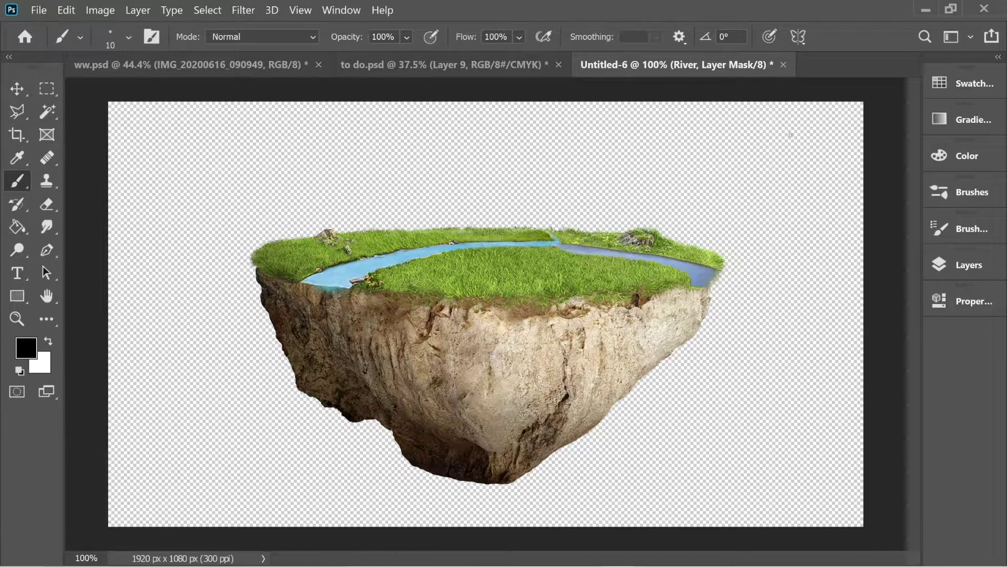
Add a Color Balance adjustment layer above River with the midtones Cyan-Red value at -70.
left_click(970, 265)
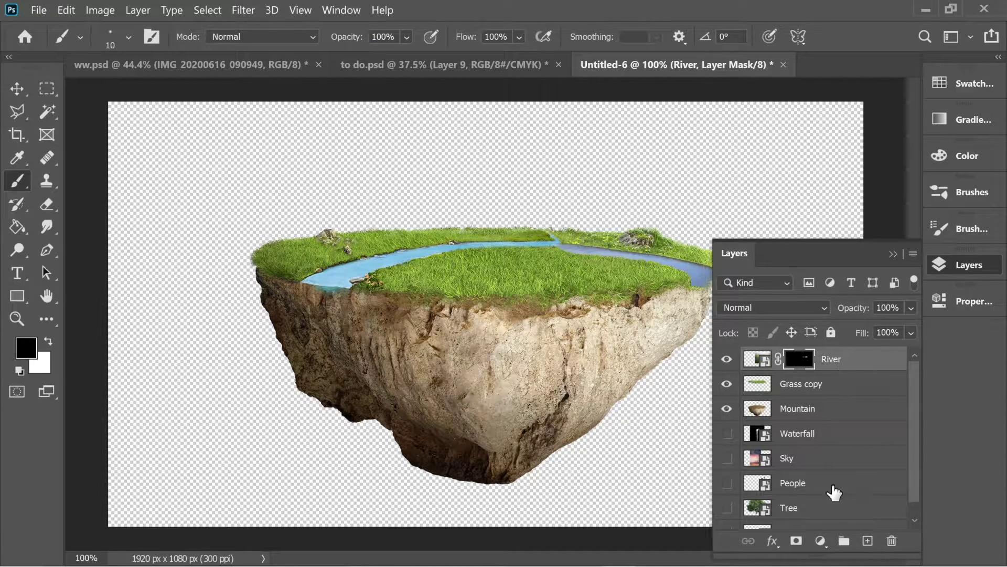
left_click(820, 540)
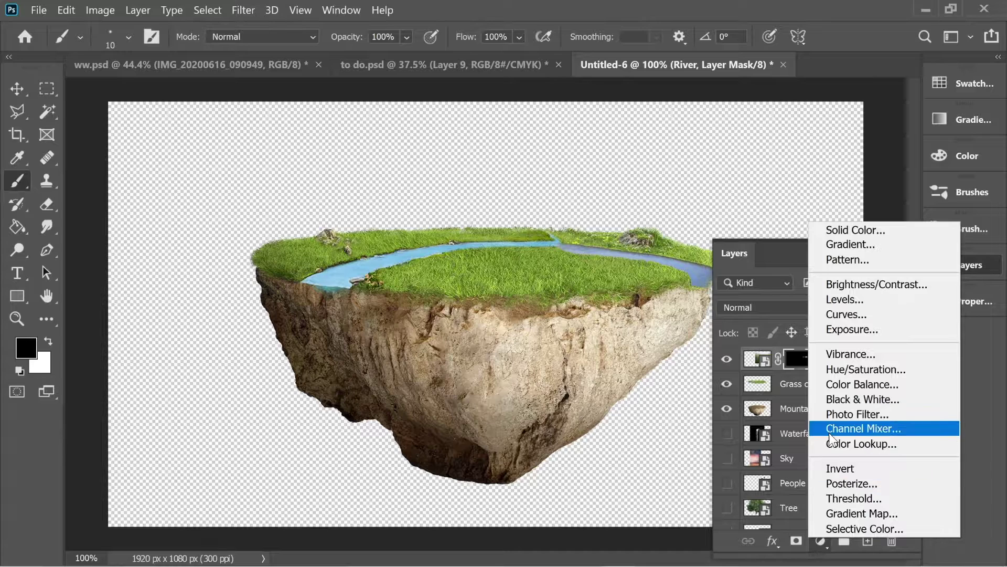
left_click(845, 385)
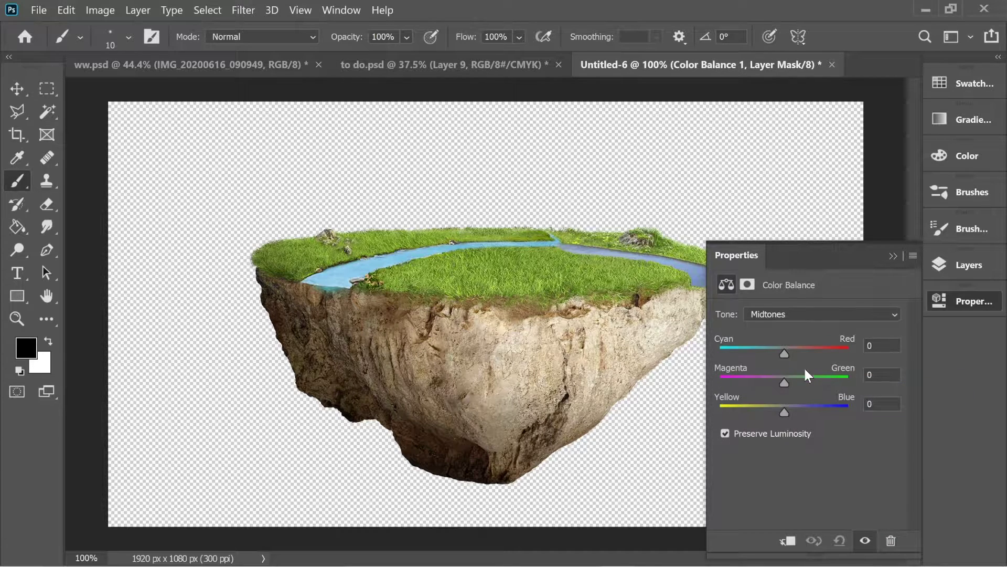
left_click_drag(781, 350, 740, 349)
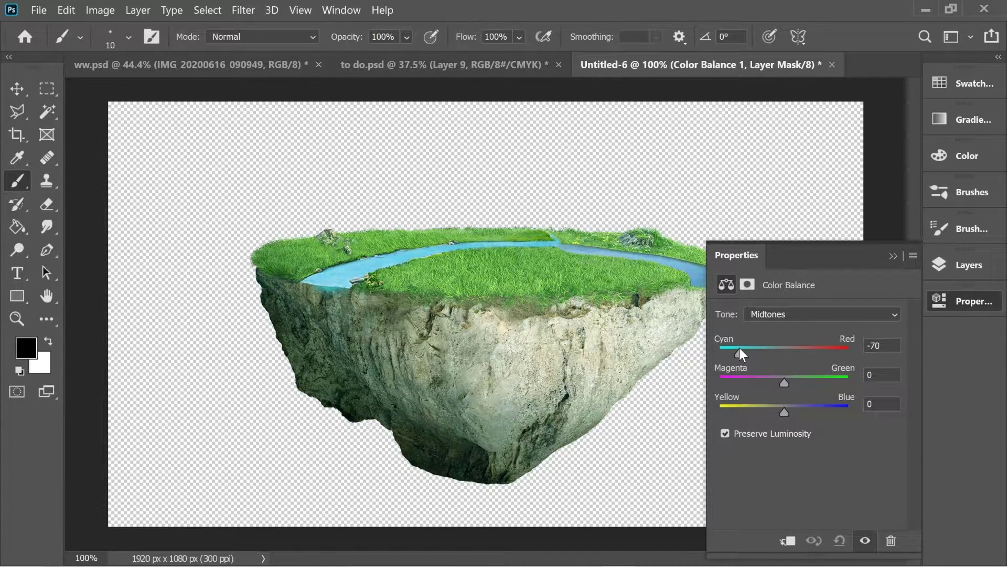
Clip the Color Balance adjustment to the River layer.
left_click(893, 255)
left_click(962, 266)
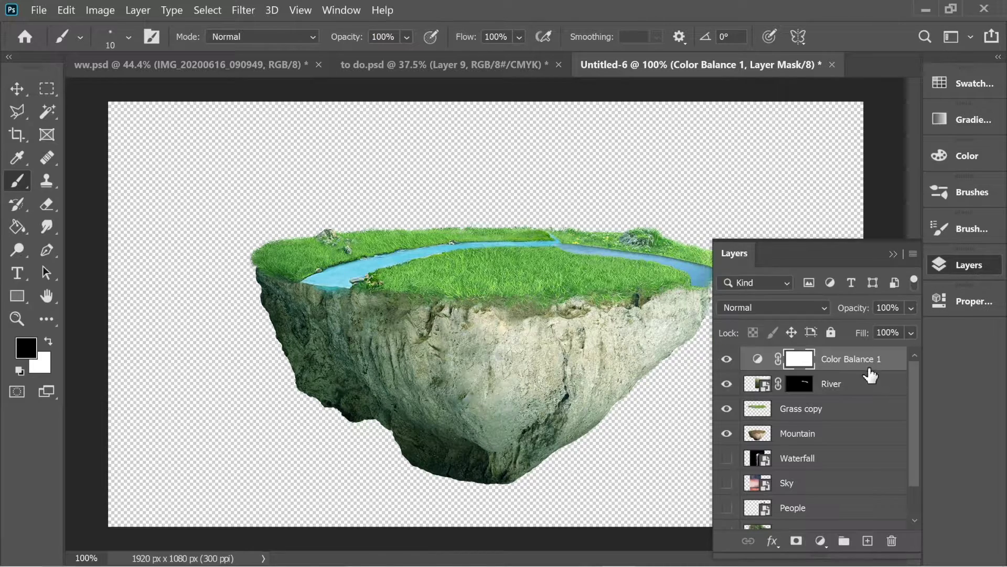
right_click(827, 362)
left_click(694, 332)
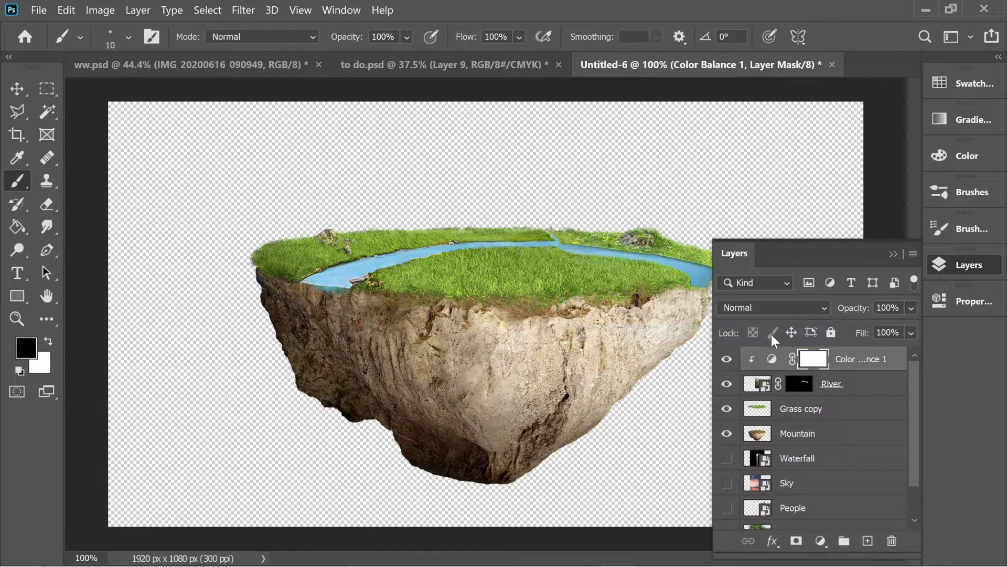
Shift the Color Balance midtones further toward cyan.
double_click(774, 359)
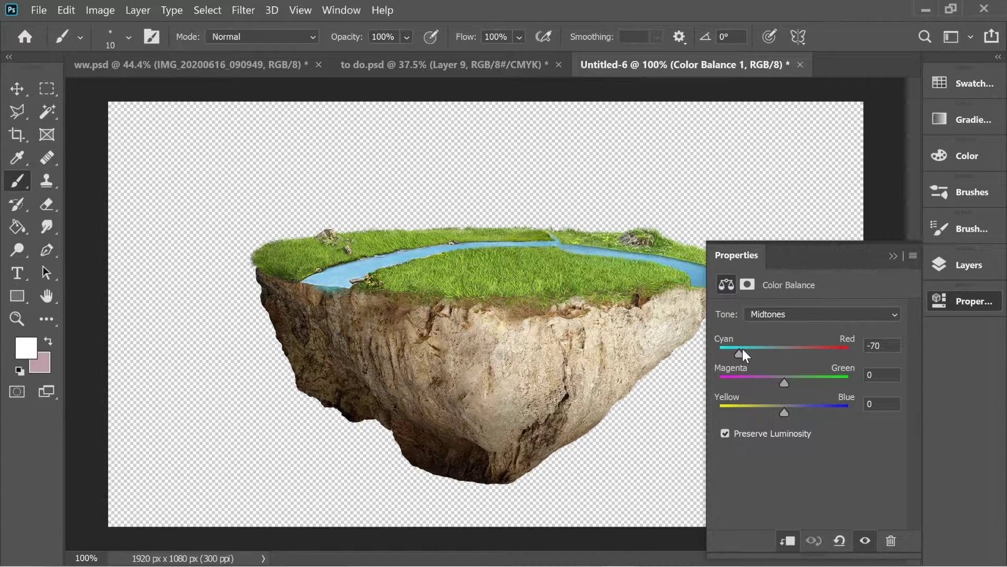
left_click_drag(726, 351, 719, 351)
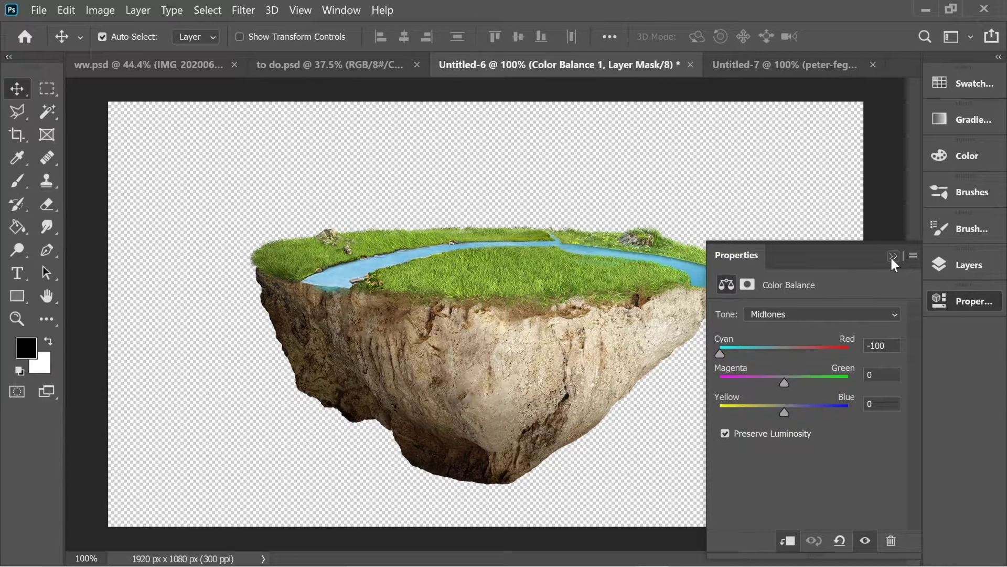
left_click(892, 256)
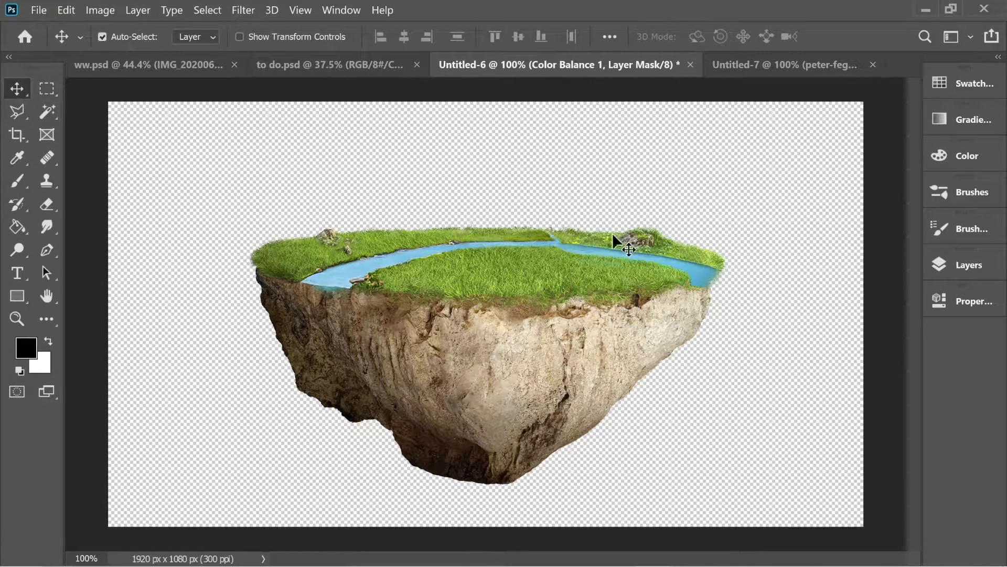
Move River to the island's centre as a branch of the main stream and rotate it about 7.12°.
left_click_drag(678, 264, 517, 277)
key("ctrl+t")
left_click_drag(711, 173, 729, 216)
left_click_drag(529, 285, 514, 293)
left_click_drag(712, 286, 722, 276)
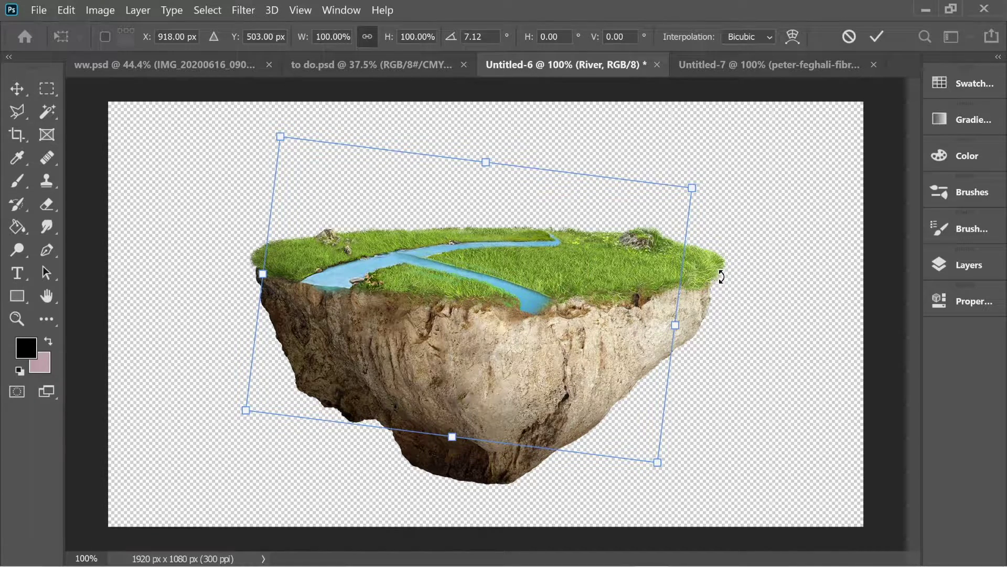
double_click(644, 288)
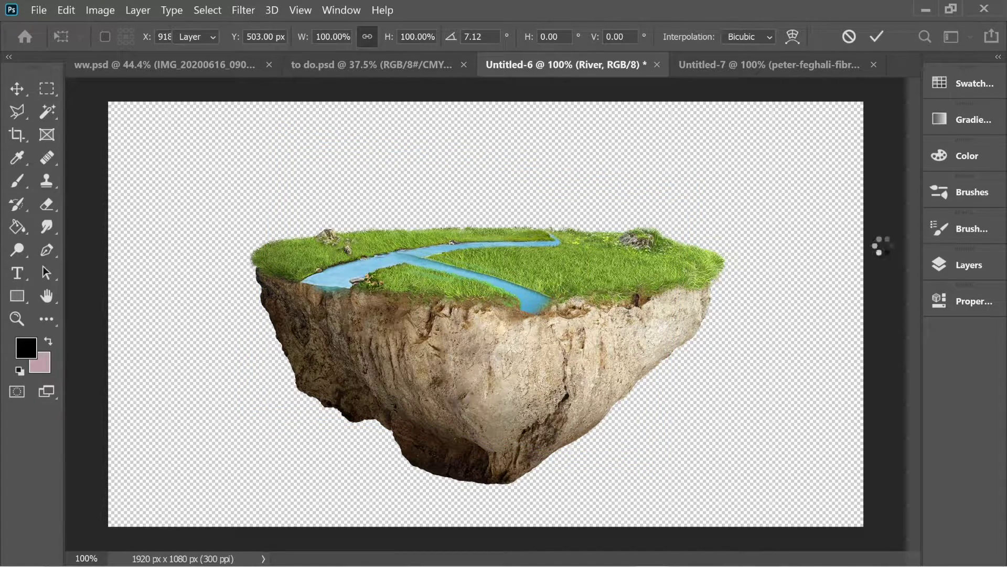
Paint black on the River mask with a 34 px soft brush to blend the branch into the main stream at their junction.
left_click(964, 265)
left_click(798, 384)
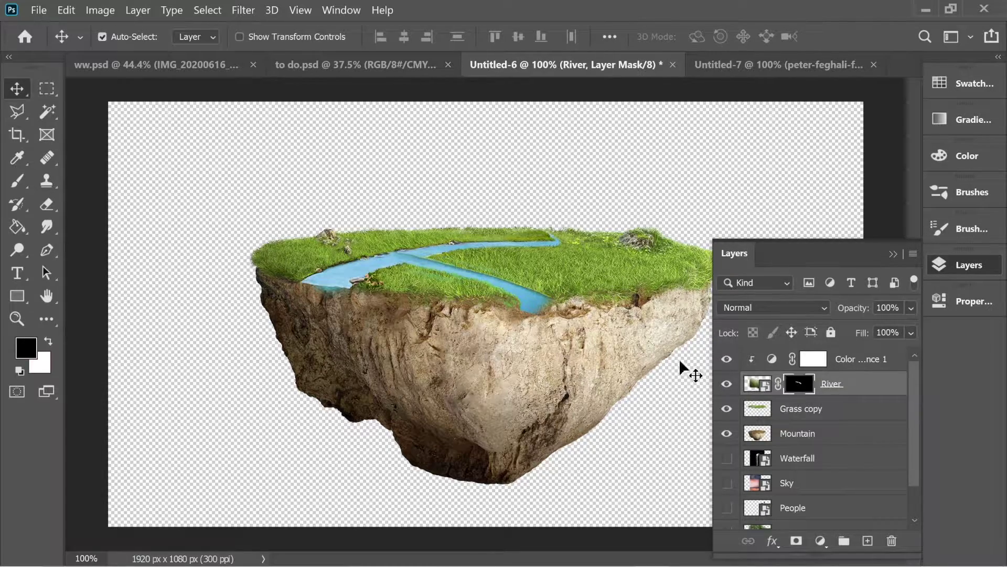
left_click(19, 184)
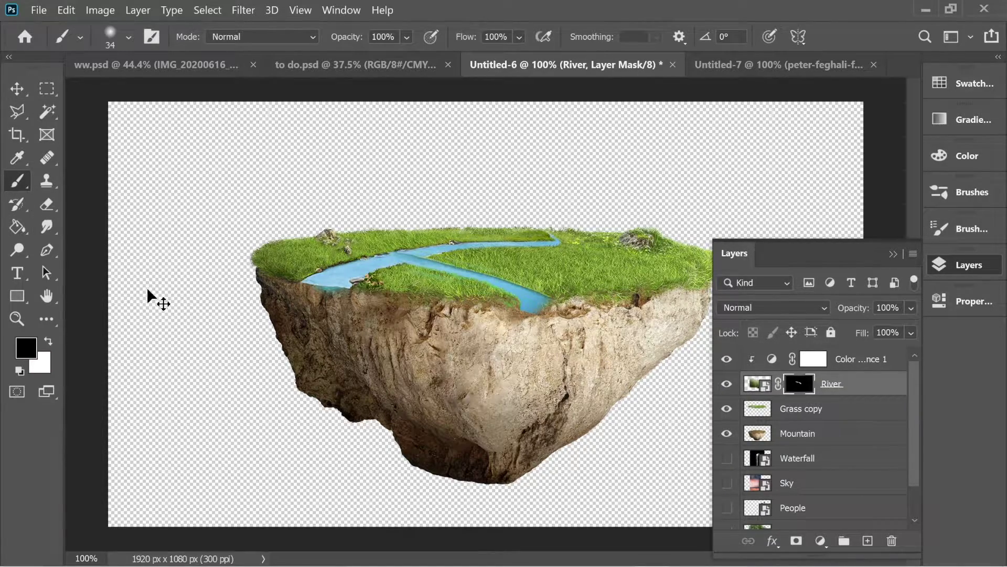
key("ctrl+plus")
key("ctrl+plus")
mouse_move(283, 103)
left_mouse_down()
mouse_move(336, 264)
mouse_move(292, 286)
mouse_move(322, 286)
left_mouse_up()
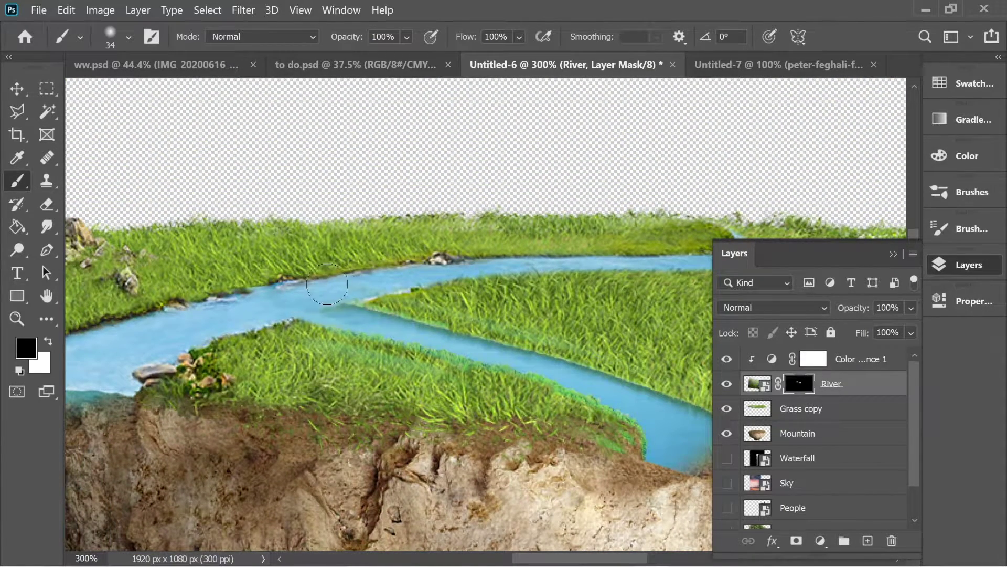
Paint black on the River mask to trim the branch's lower end along the island's front grass edge.
left_click(47, 181)
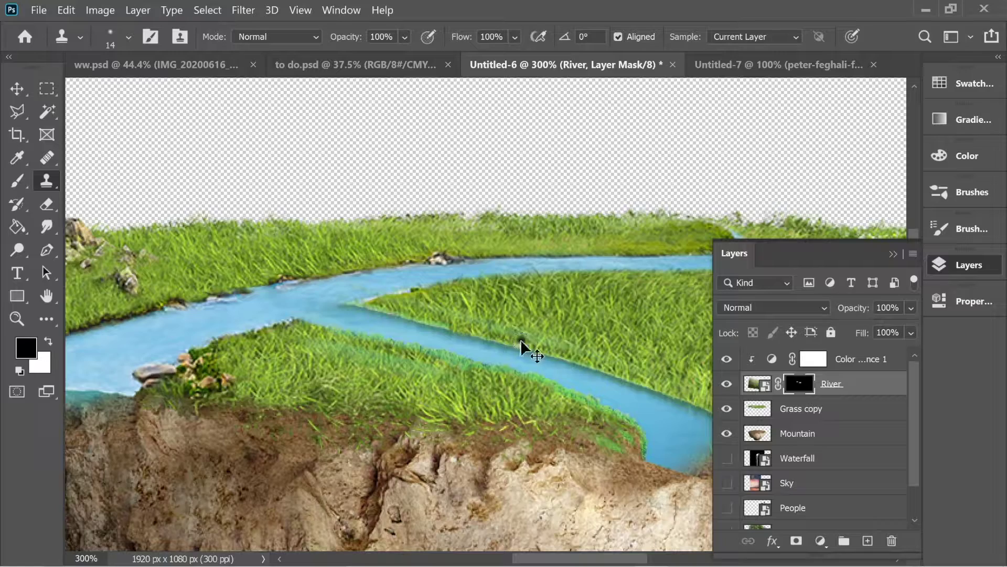
key("ctrl+minus")
key("ctrl+minus")
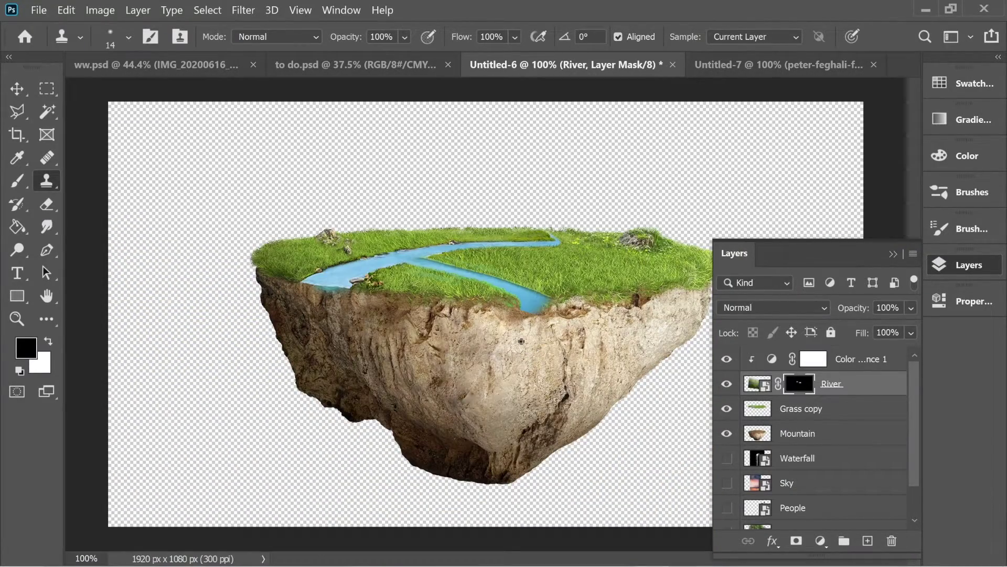
left_click(17, 182)
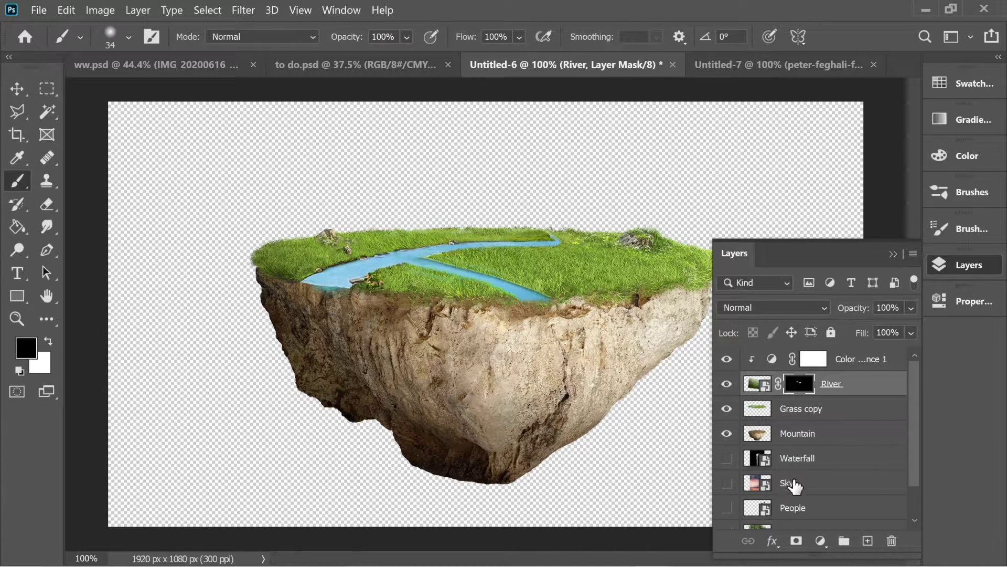
Move the Tree layer to the top of the layer stack and make it visible.
scroll(792, 481, "down", 2)
left_click_drag(792, 486, 790, 352)
left_click(727, 359)
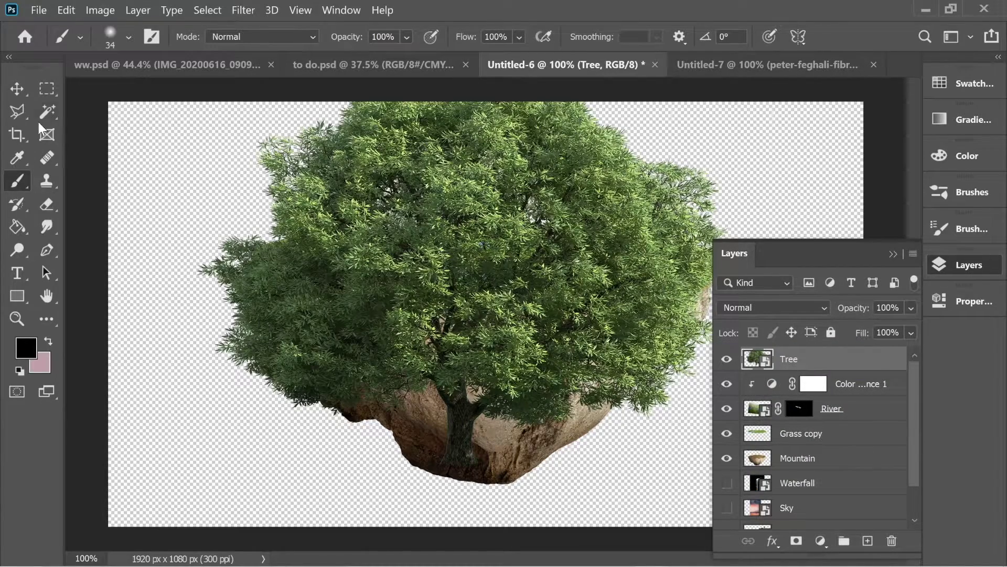
Scale down the tree and place it on the grass behind the stream on the island's left side.
left_click(17, 88)
key("ctrl+t")
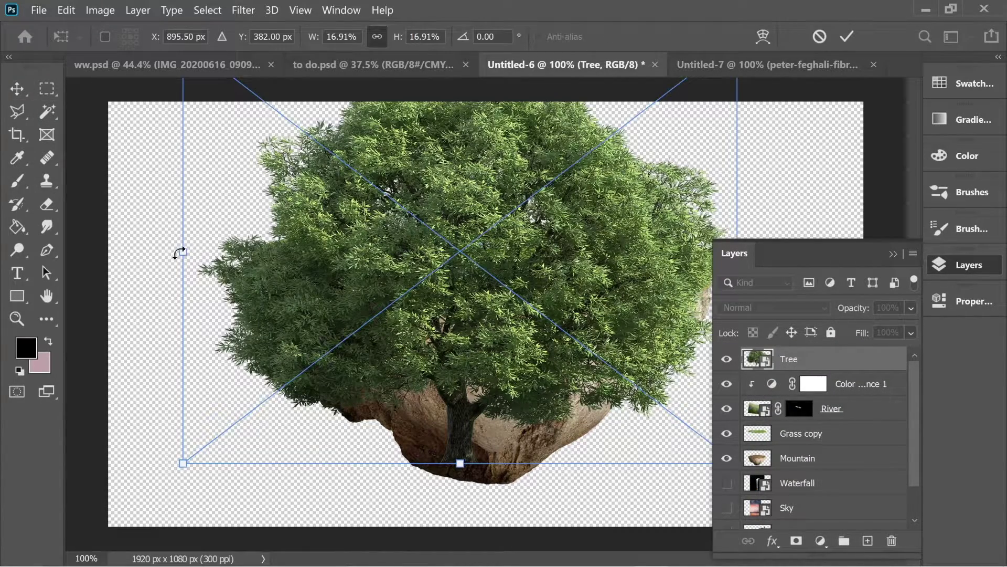
left_click_drag(182, 251, 549, 251)
left_click_drag(636, 258, 380, 176)
left_click_drag(480, 170, 473, 175)
left_click_drag(388, 188, 393, 194)
key("Return")
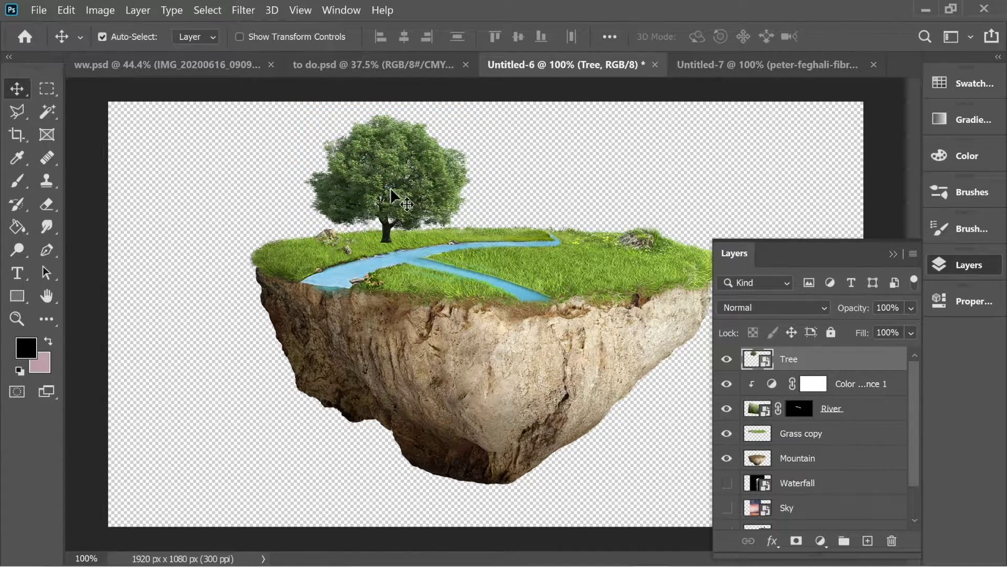
Show the Sky layer behind the island and enlarge it to cover the whole canvas.
left_click(727, 483)
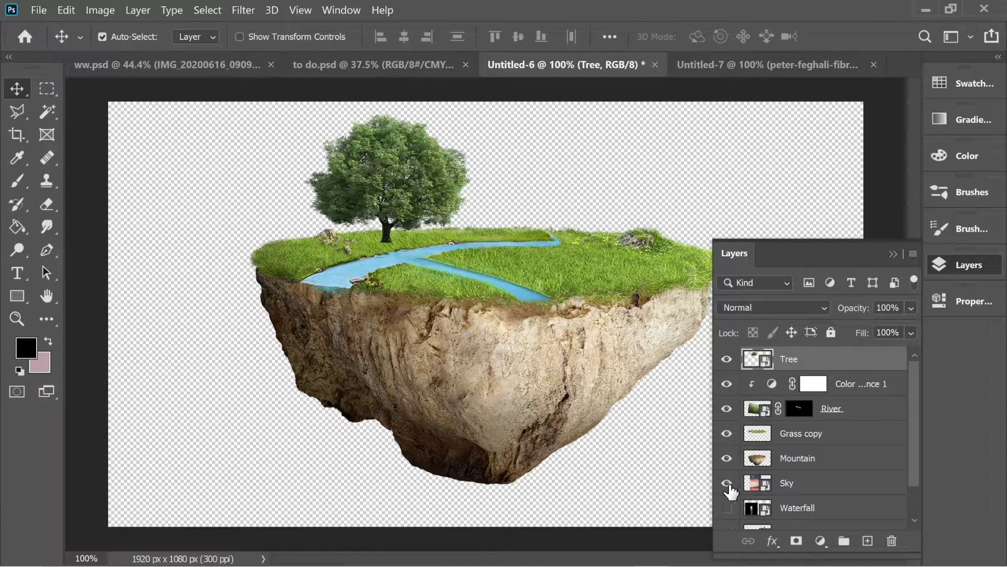
left_click(787, 483)
key("ctrl+t")
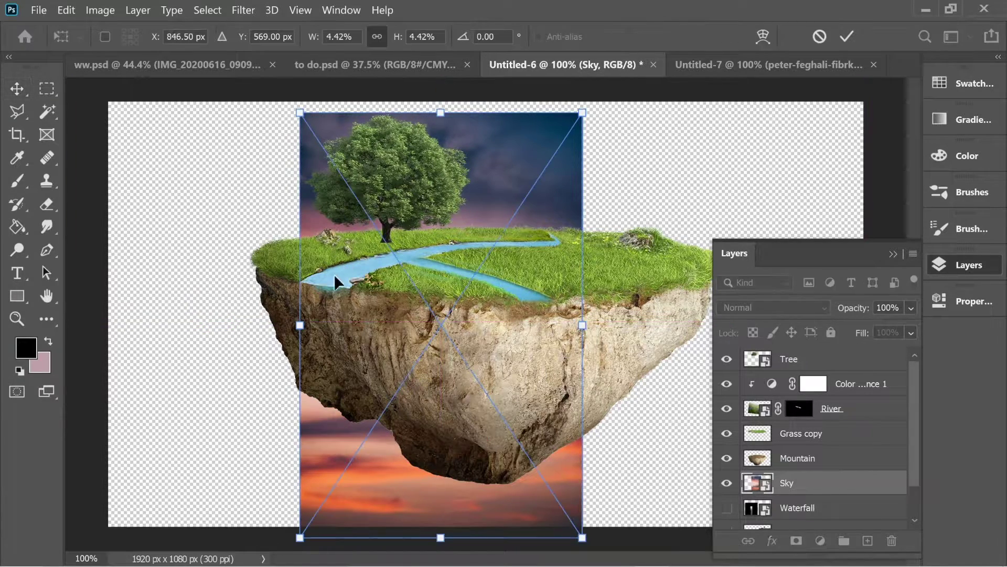
left_click_drag(301, 322, 104, 325)
left_click_drag(600, 326, 874, 318)
key("Return")
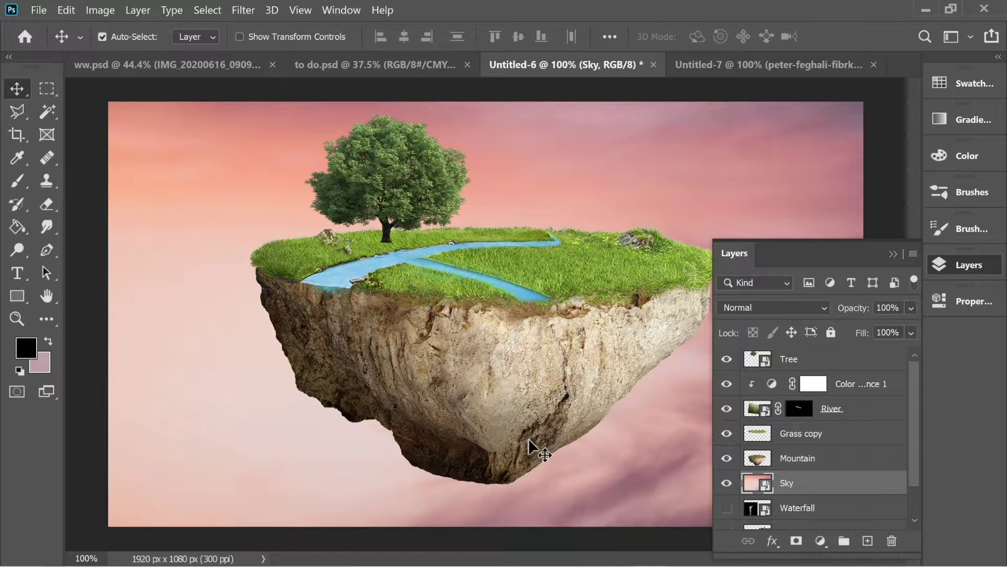
Flip the Sky layer vertically and horizontally.
left_click(66, 10)
mouse_move(144, 386)
left_click(347, 380)
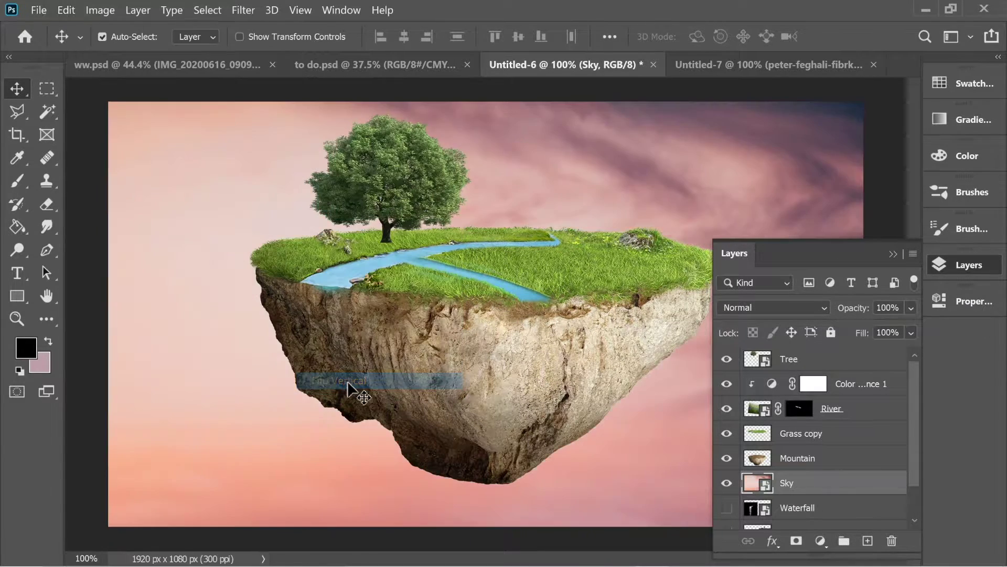
left_click(66, 10)
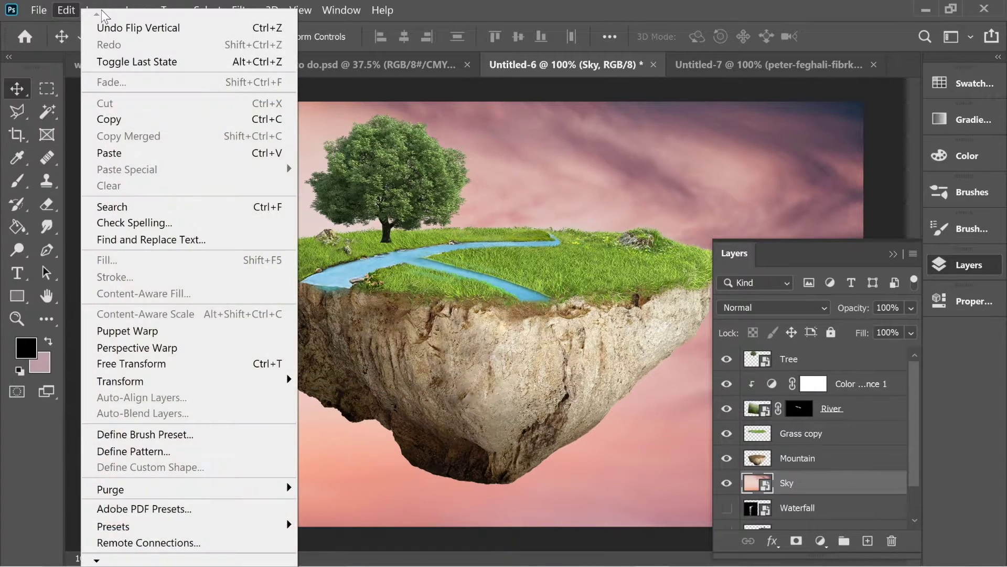
mouse_move(257, 381)
left_click(336, 366)
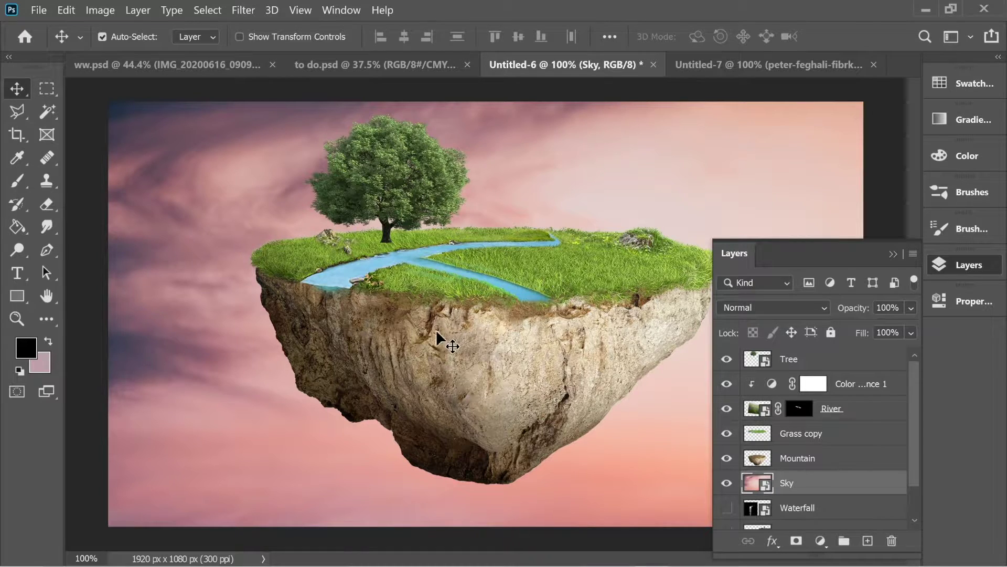
Make the Waterfall layer visible and move it to the top of the layer stack.
left_click(726, 509)
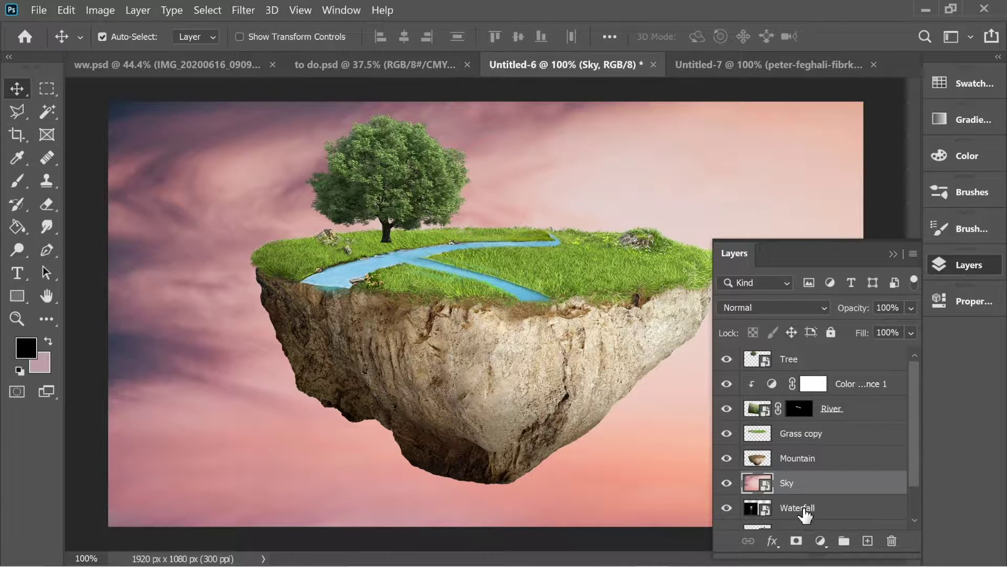
left_click(803, 514)
left_click_drag(798, 517, 784, 351)
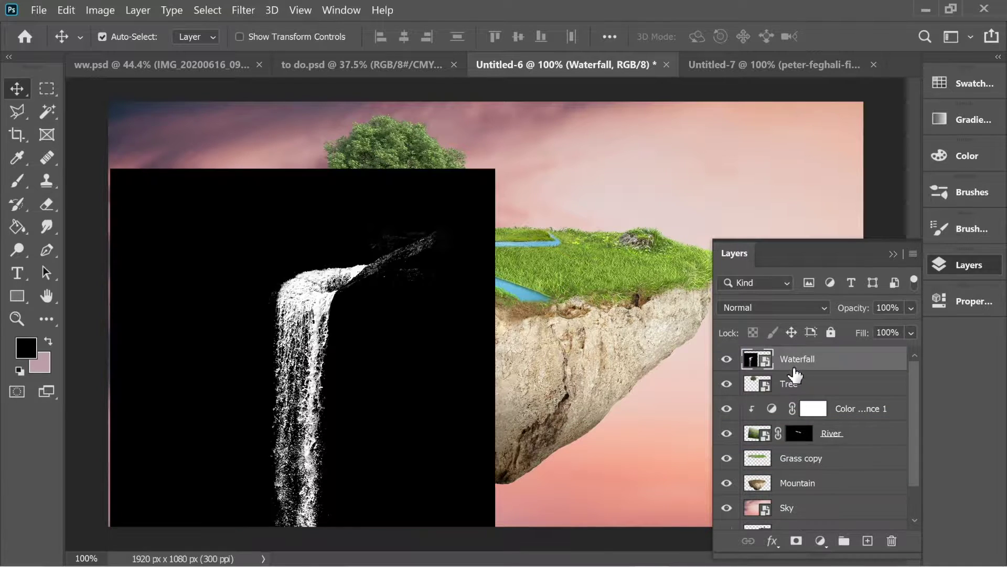
Set the Waterfall layer's blend mode to Screen and position the waterfall where the stream's left end meets the island edge.
left_click(804, 310)
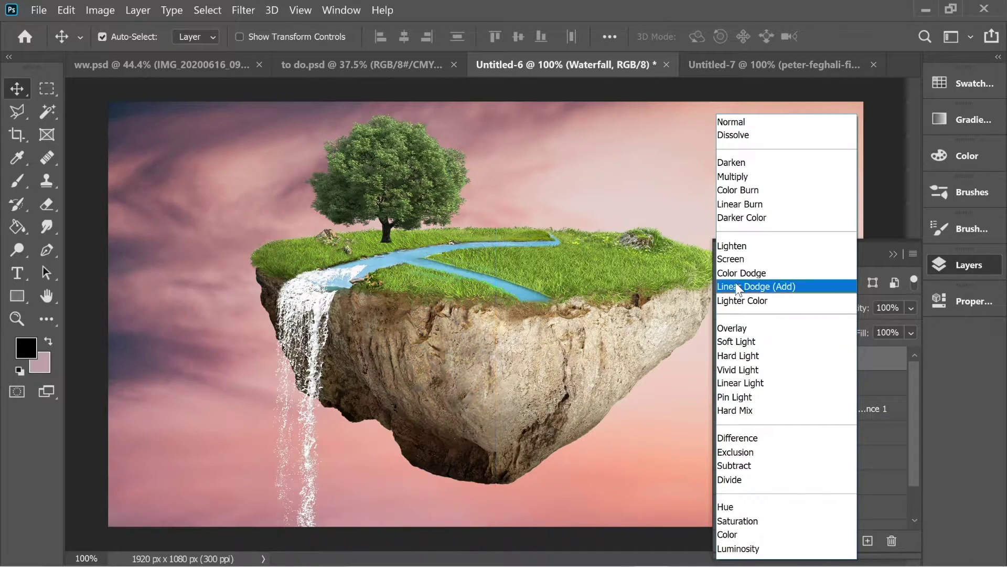
left_click(740, 257)
left_click_drag(308, 292, 329, 303)
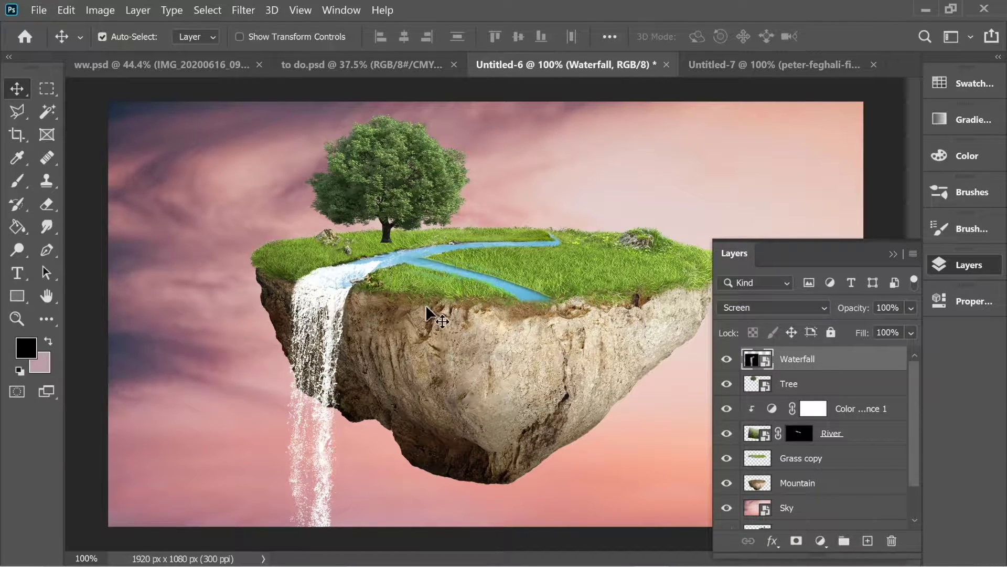
key("Right")
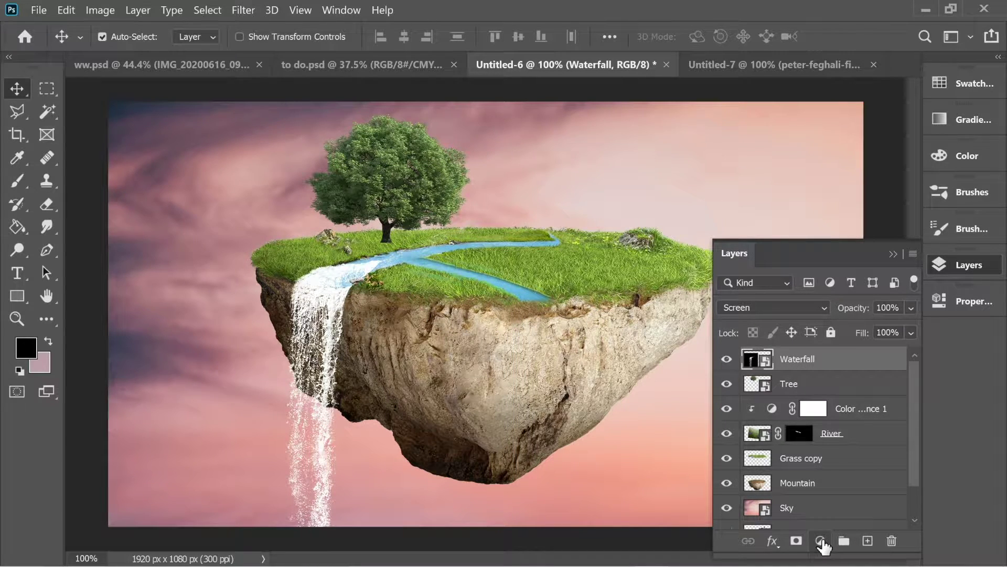
Add a Color Balance adjustment with Cyan-Red at -100 and clip it to the Waterfall layer.
left_click(821, 542)
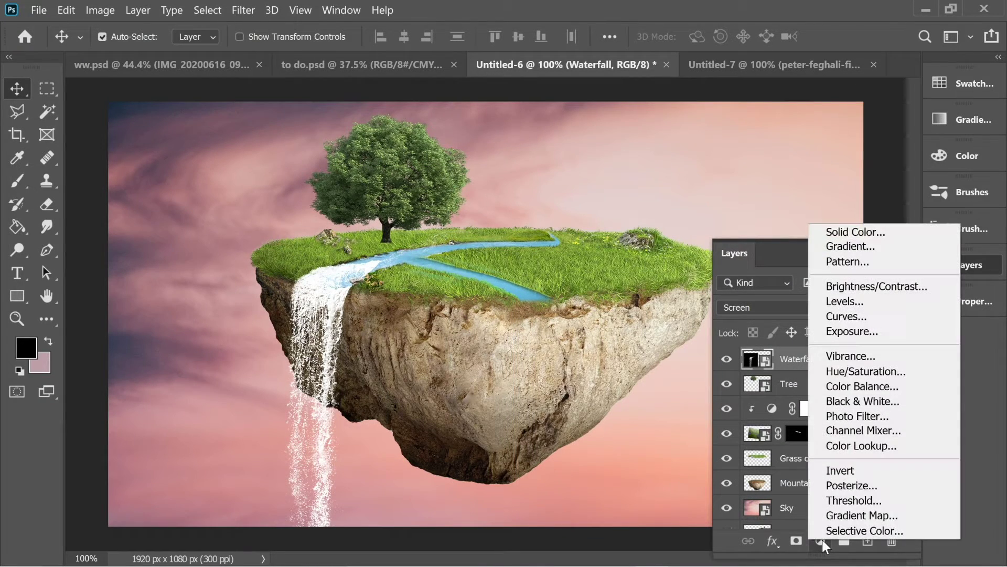
left_click(865, 387)
left_click_drag(782, 353, 697, 350)
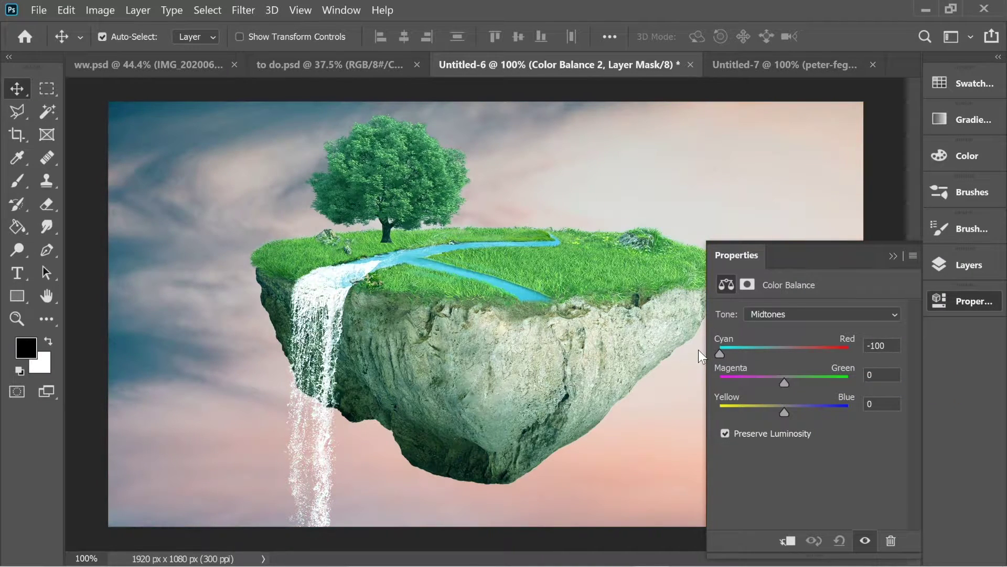
left_click(893, 256)
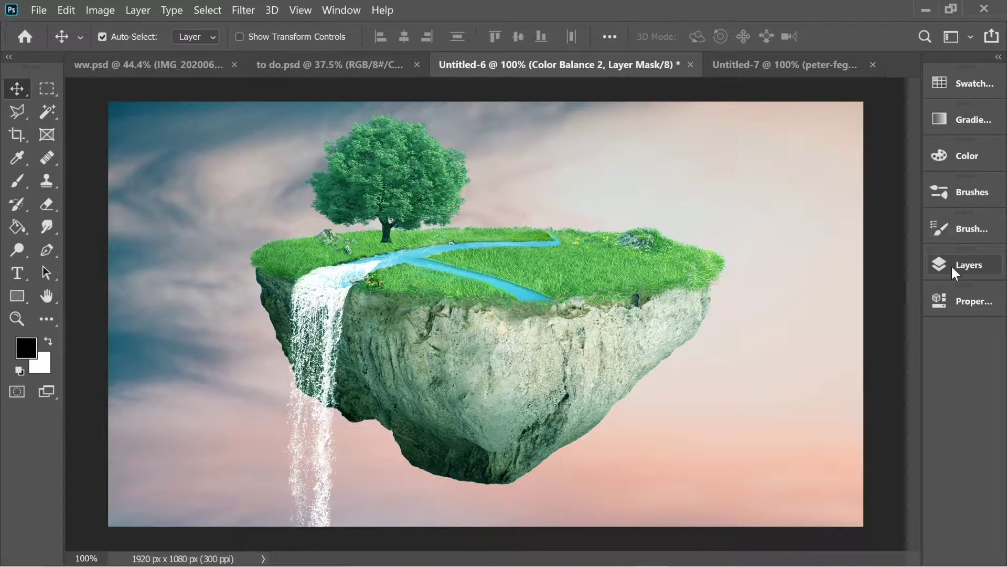
left_click(958, 265)
right_click(849, 358)
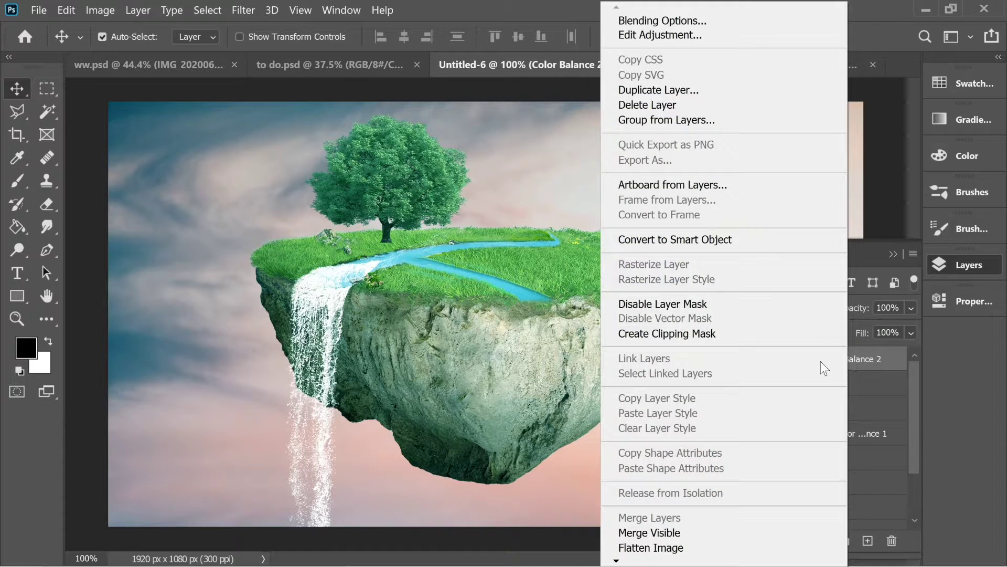
left_click(682, 334)
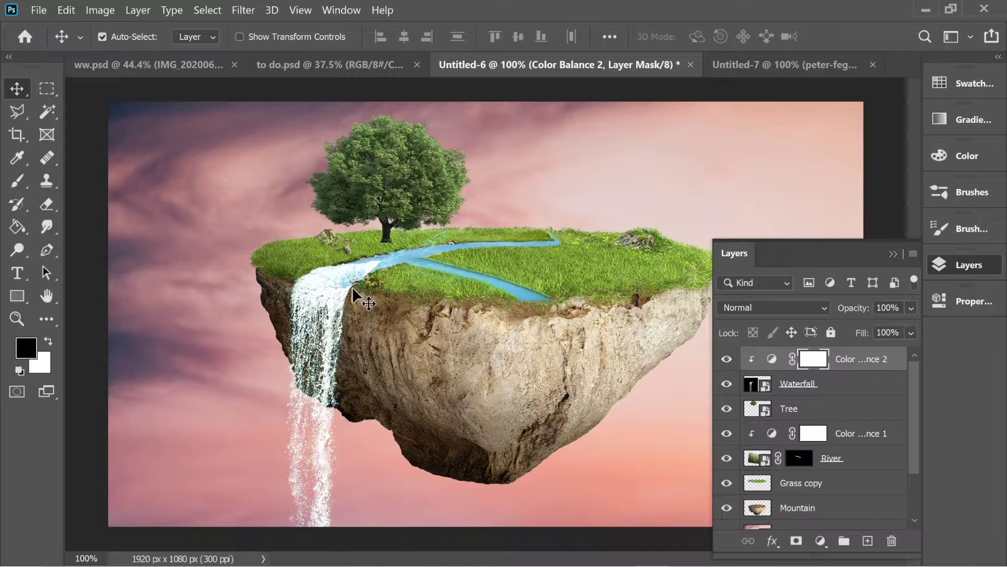
Choose the soft 73 px Eraser at 40% opacity and rasterize the Waterfall layer.
left_click(51, 210)
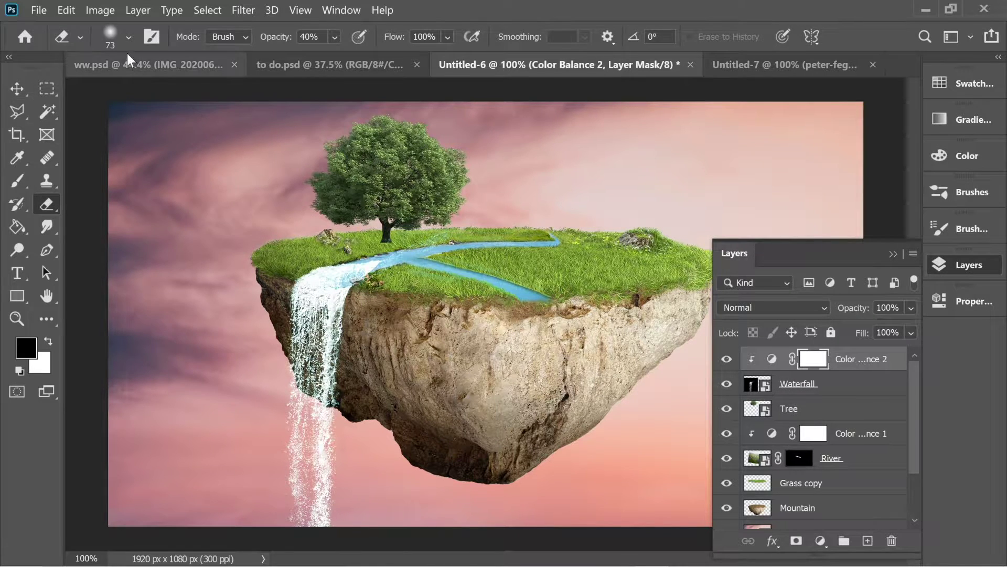
left_click(126, 37)
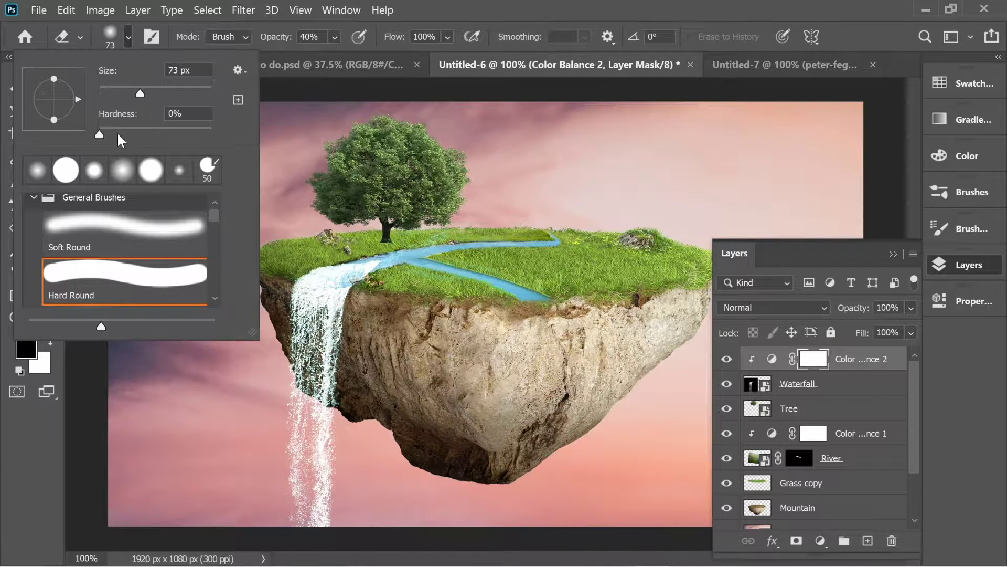
left_click(334, 36)
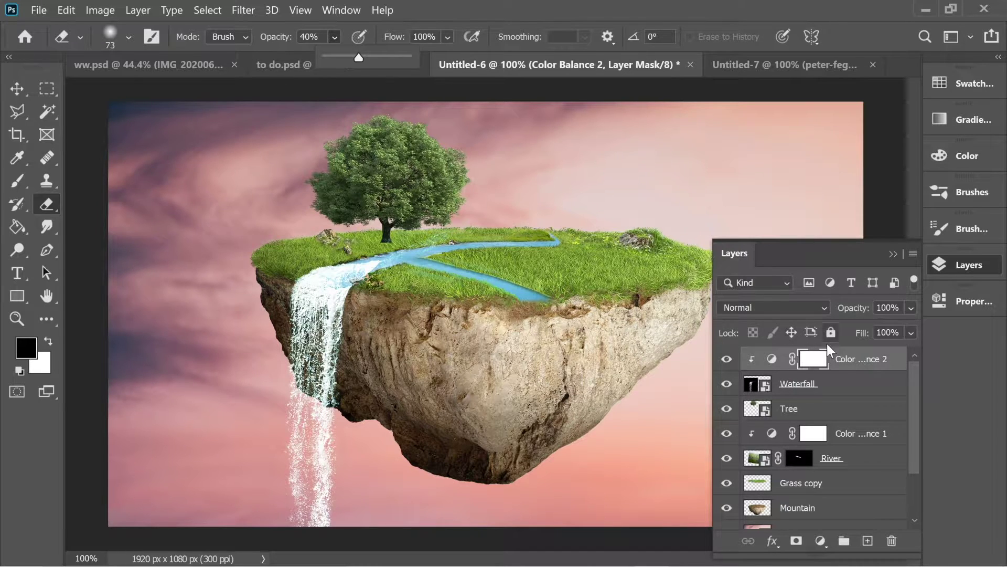
left_click(837, 363)
left_click(815, 361)
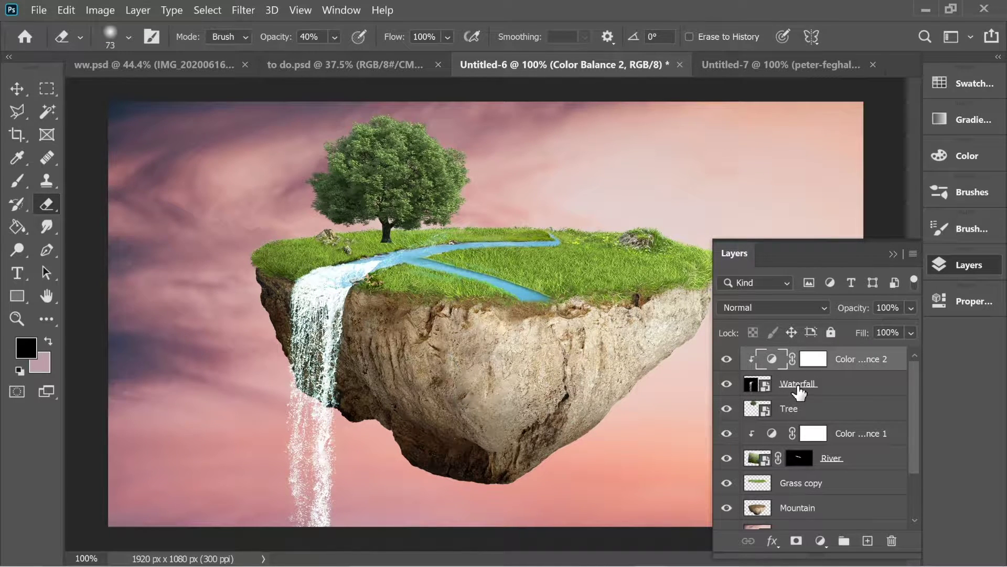
left_click(799, 391)
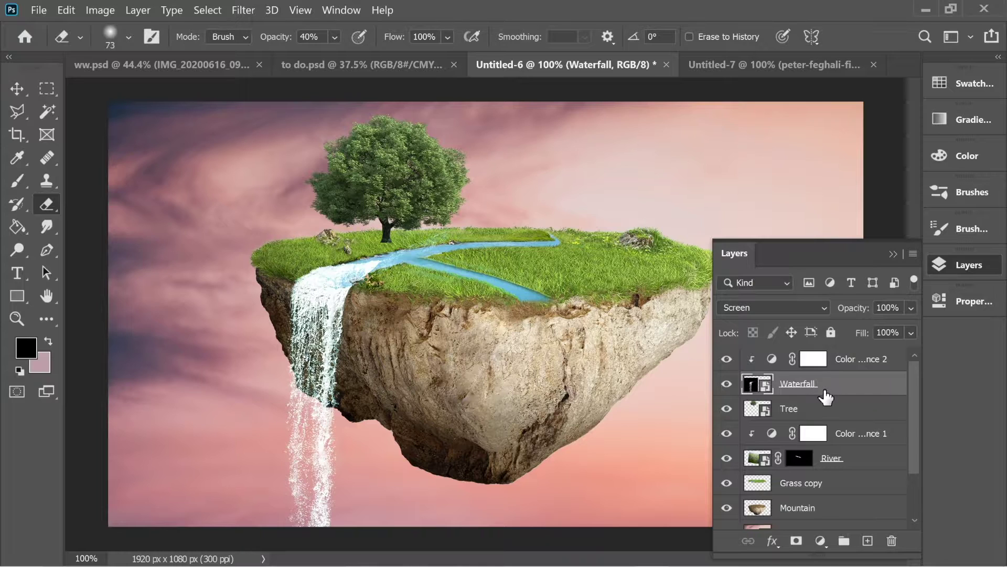
right_click(825, 396)
left_click(645, 338)
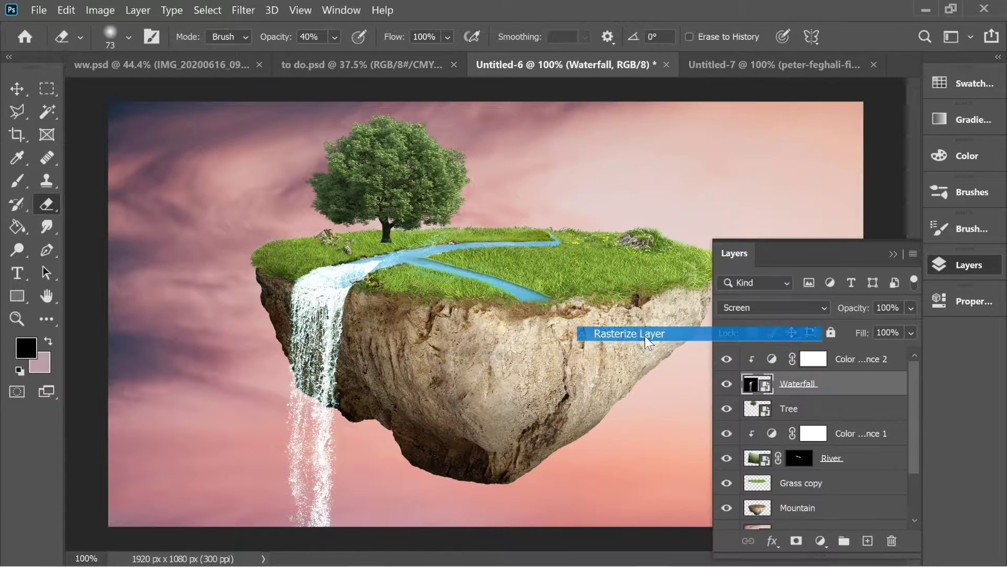
Erase the waterfall's upper part where it overlaps the river, undoing and redoing strokes until it blends.
mouse_move(379, 258)
left_mouse_down()
mouse_move(458, 234)
mouse_move(357, 262)
left_mouse_up()
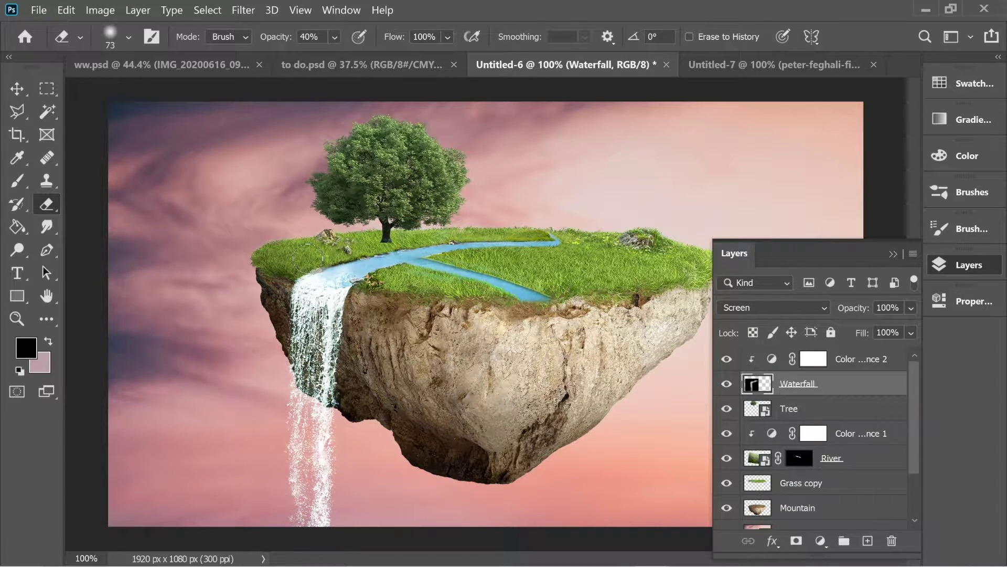
key("ctrl+z")
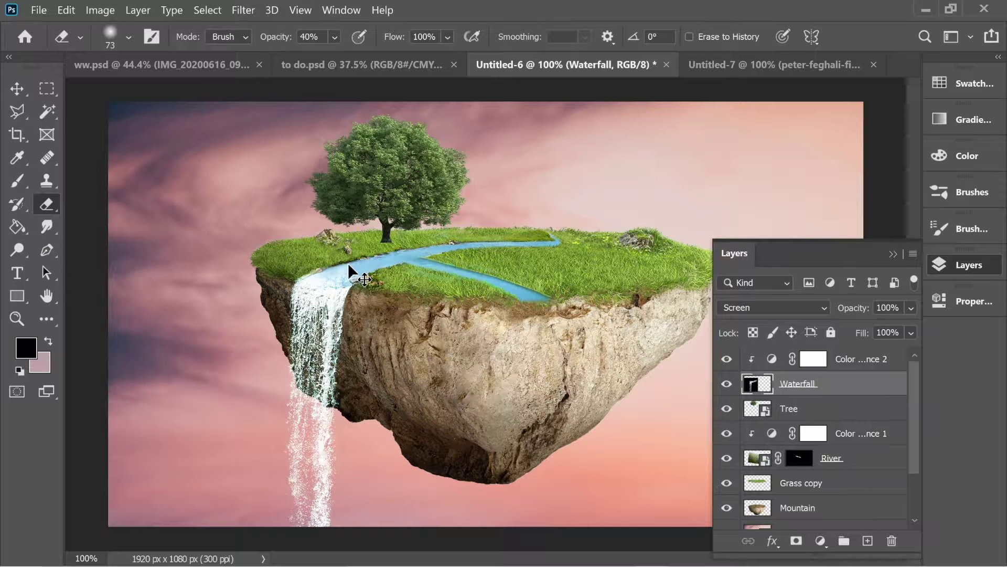
key("ctrl+z")
left_click_drag(356, 278, 334, 270)
Enlarge the Eraser to 102 px, lower its opacity to 19% and fade the waterfall's top edge into the river.
left_click(128, 37)
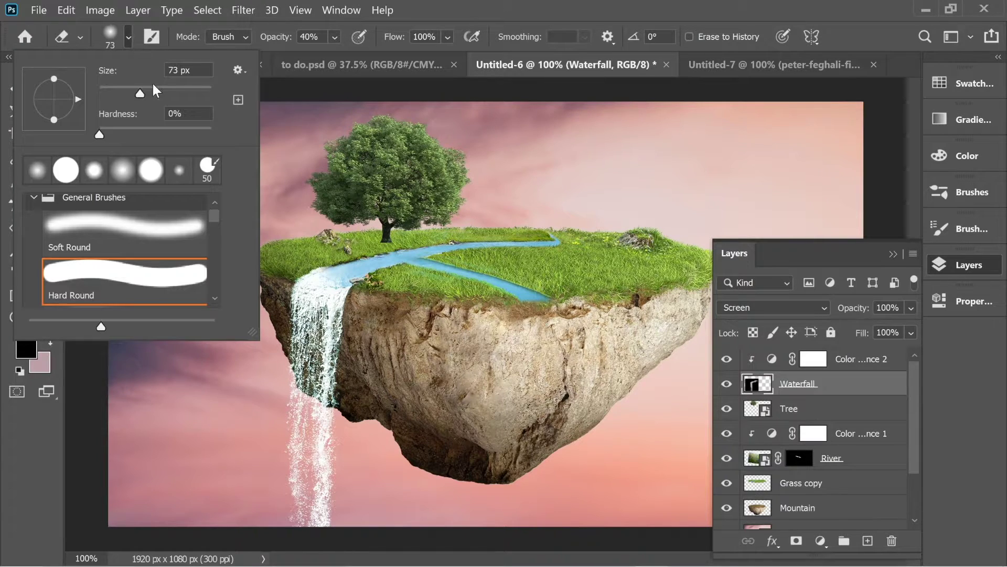
left_click(335, 278)
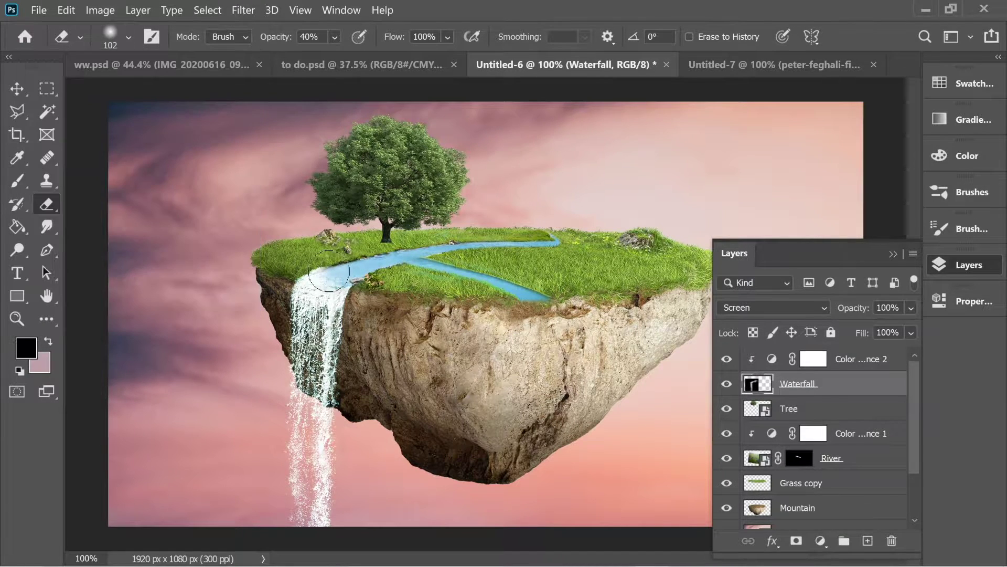
left_click(356, 274)
left_click(335, 37)
left_click(343, 273)
left_click(324, 278)
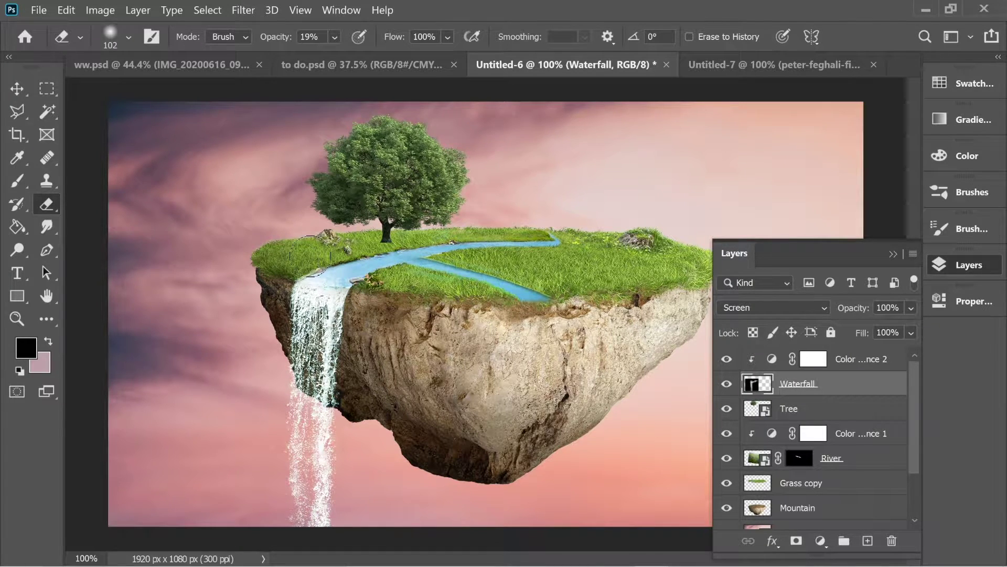
Duplicate the waterfall to the end of the second stream branch, flip the copy horizontally and align it with the water.
left_click(16, 90)
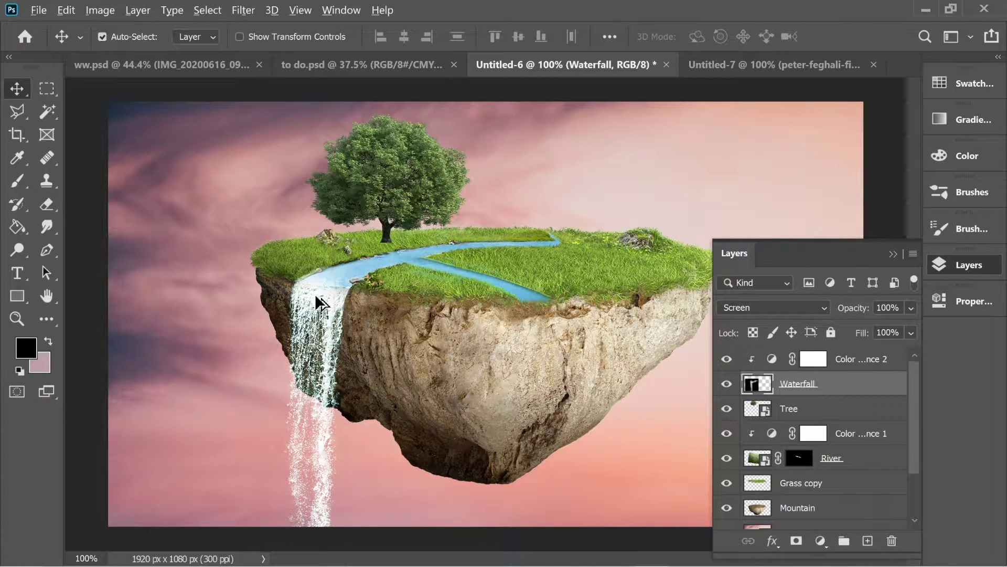
left_click_drag(310, 293, 545, 298)
left_click(73, 11)
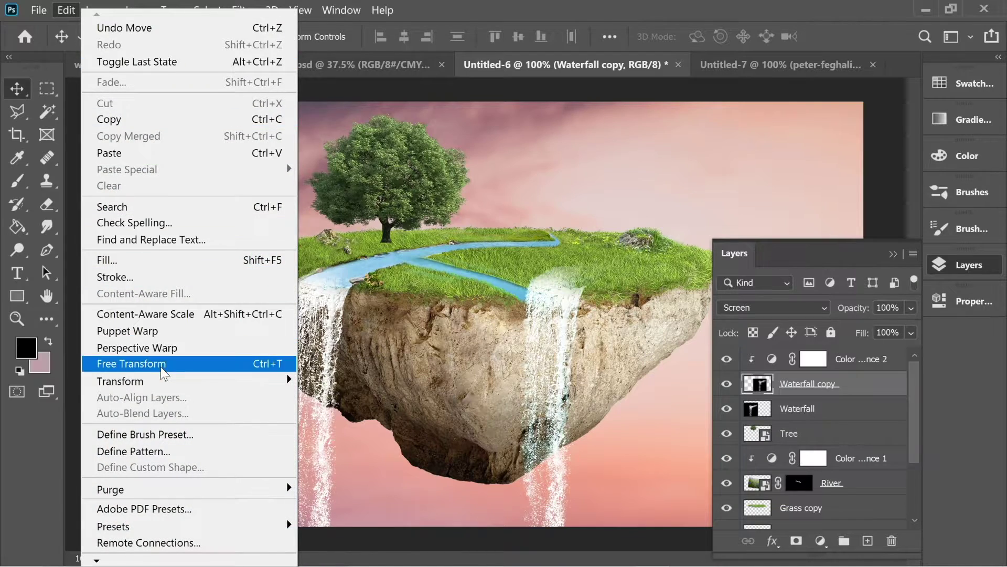
mouse_move(197, 382)
left_click(361, 369)
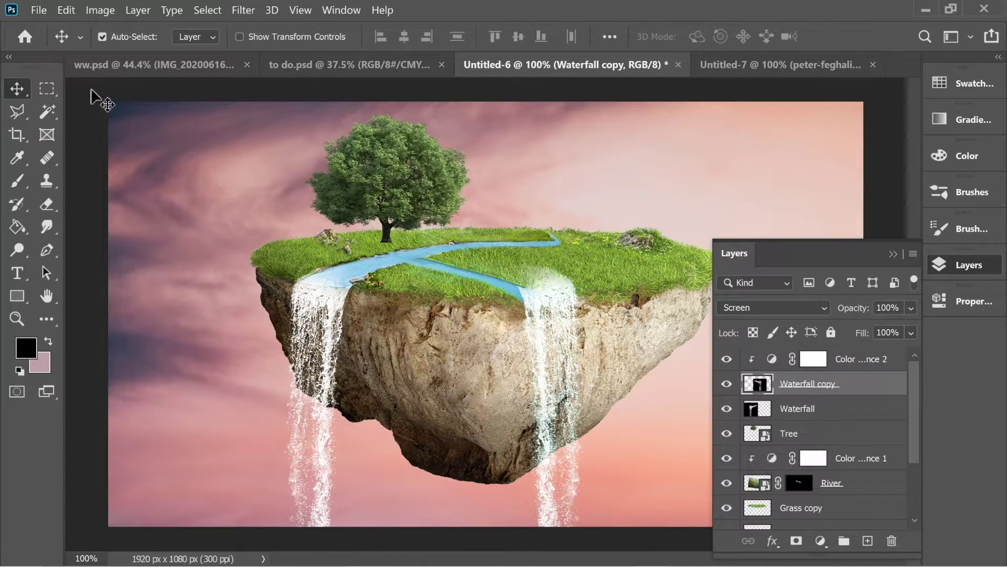
left_click_drag(555, 303, 549, 304)
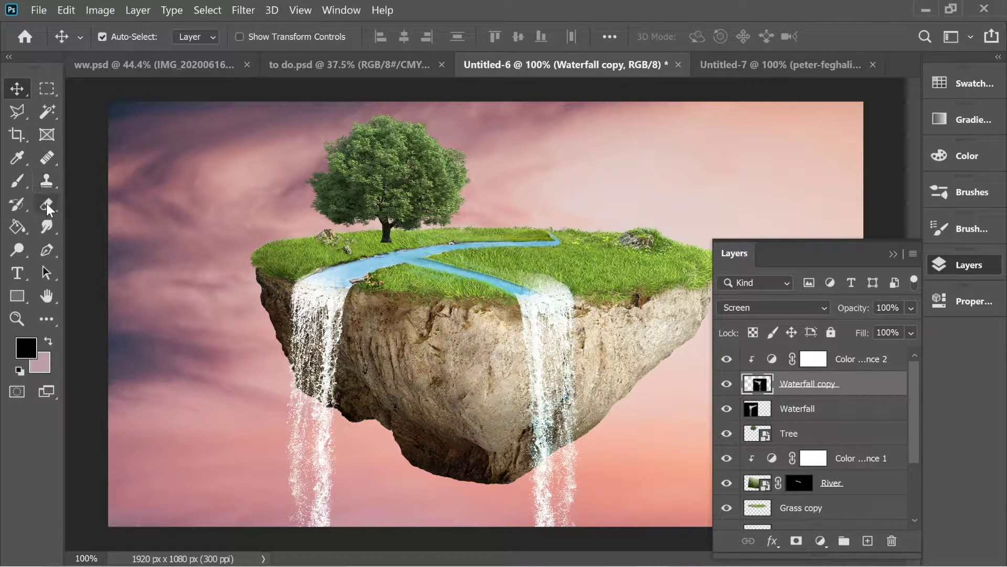
Set the Eraser to 100% hardness and 100% opacity and erase the waterfall copy's excess over the grass.
left_click(47, 204)
mouse_move(553, 272)
left_mouse_down()
mouse_move(579, 281)
mouse_move(555, 271)
left_mouse_up()
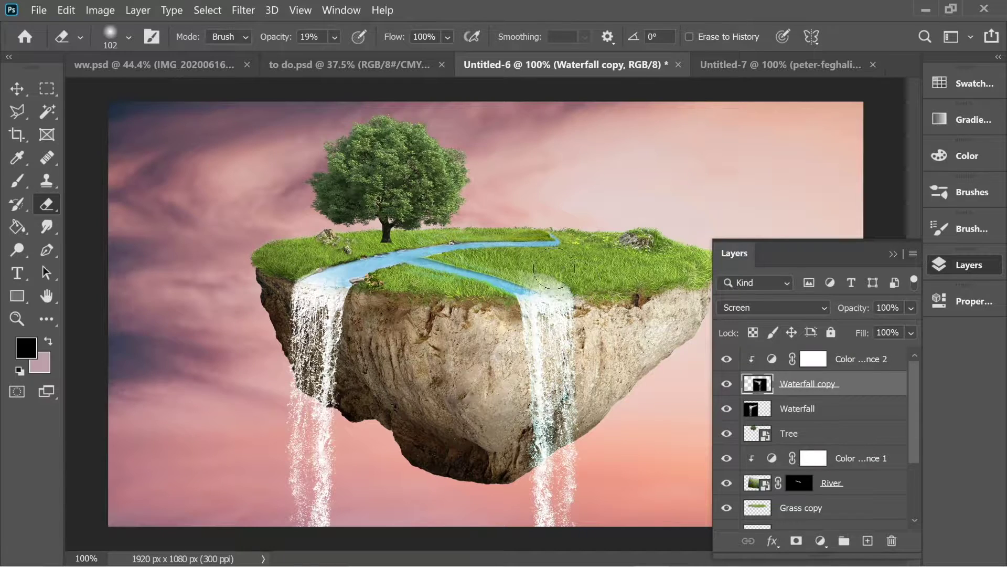
left_click(132, 39)
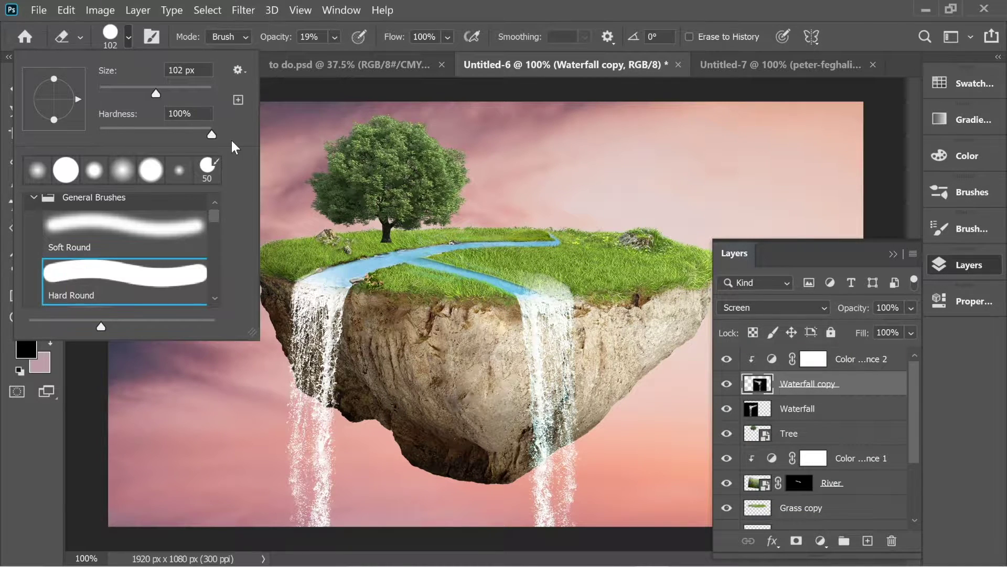
key("Return")
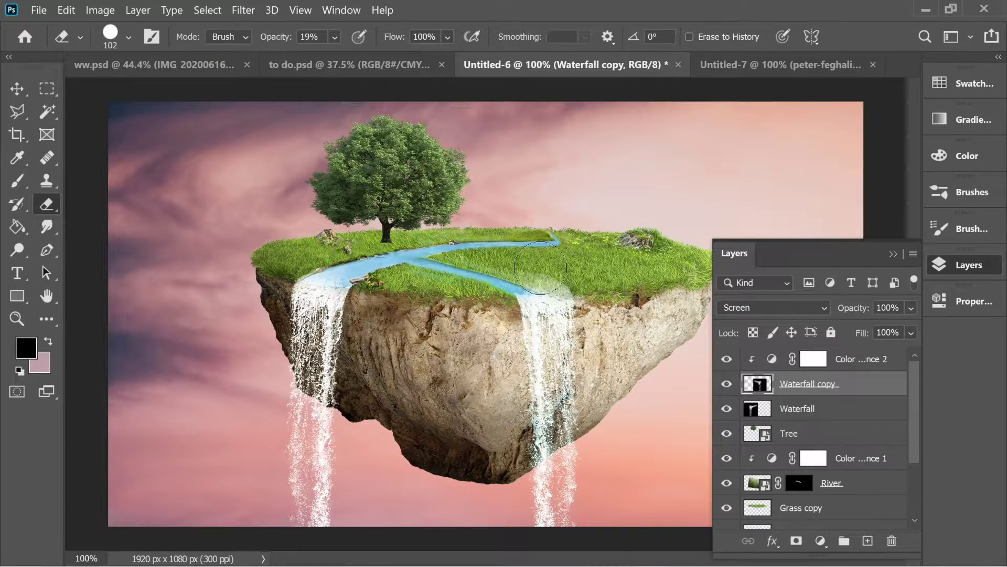
left_click(334, 37)
left_click_drag(346, 57, 415, 57)
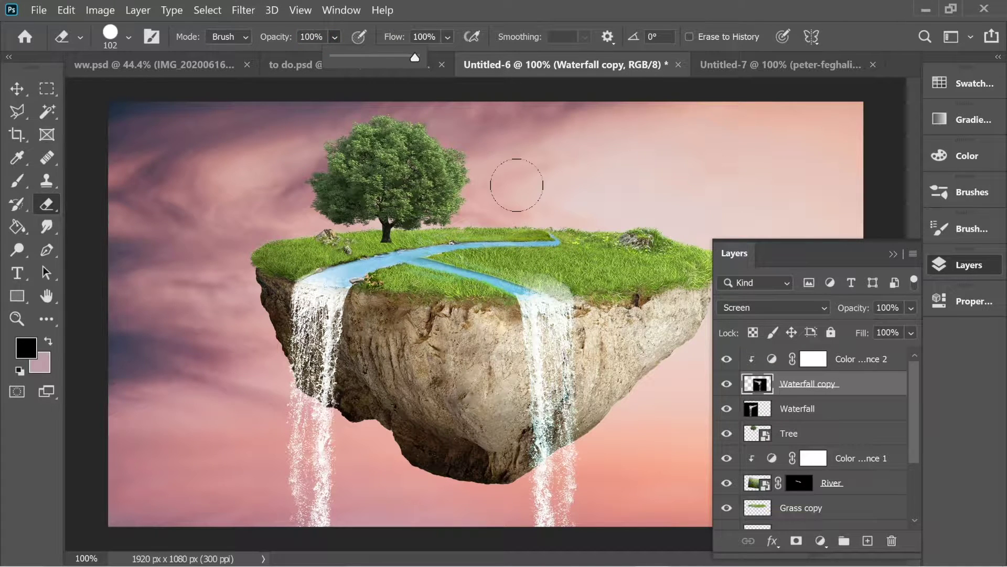
mouse_move(542, 261)
left_mouse_down()
mouse_move(562, 271)
mouse_move(531, 264)
mouse_move(580, 301)
mouse_move(596, 469)
mouse_move(586, 329)
mouse_move(599, 417)
mouse_move(592, 490)
mouse_move(578, 299)
left_mouse_up()
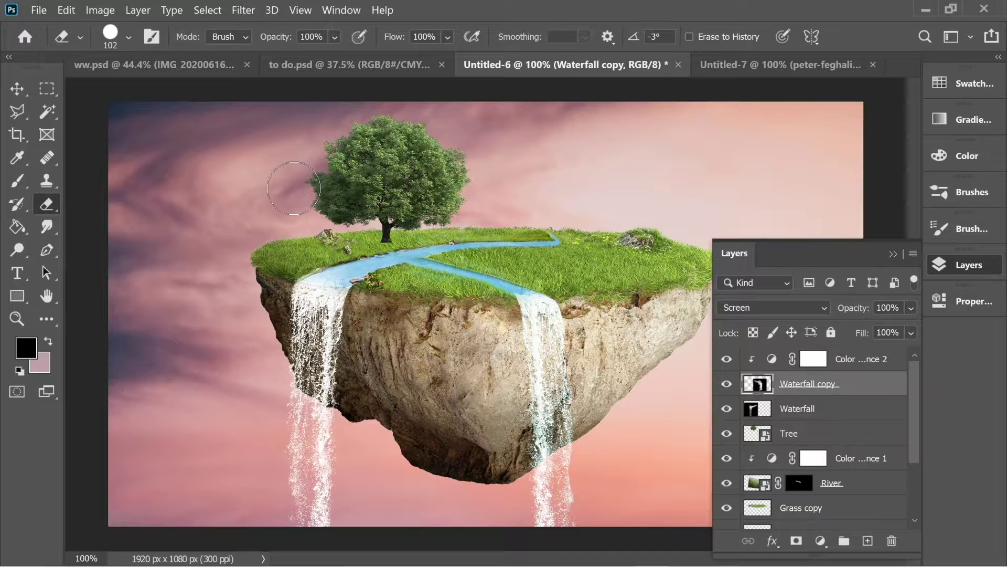
Erase the stray spray along the left edge of the waterfall copy over the rock.
left_click(17, 89)
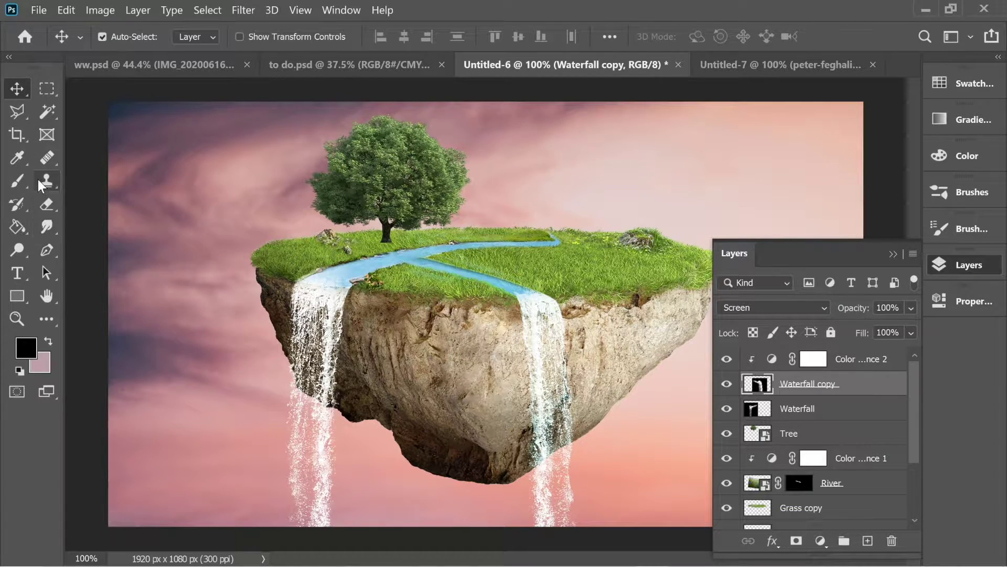
left_click(47, 204)
mouse_move(524, 322)
left_mouse_down()
mouse_move(502, 314)
mouse_move(508, 342)
mouse_move(508, 332)
left_mouse_up()
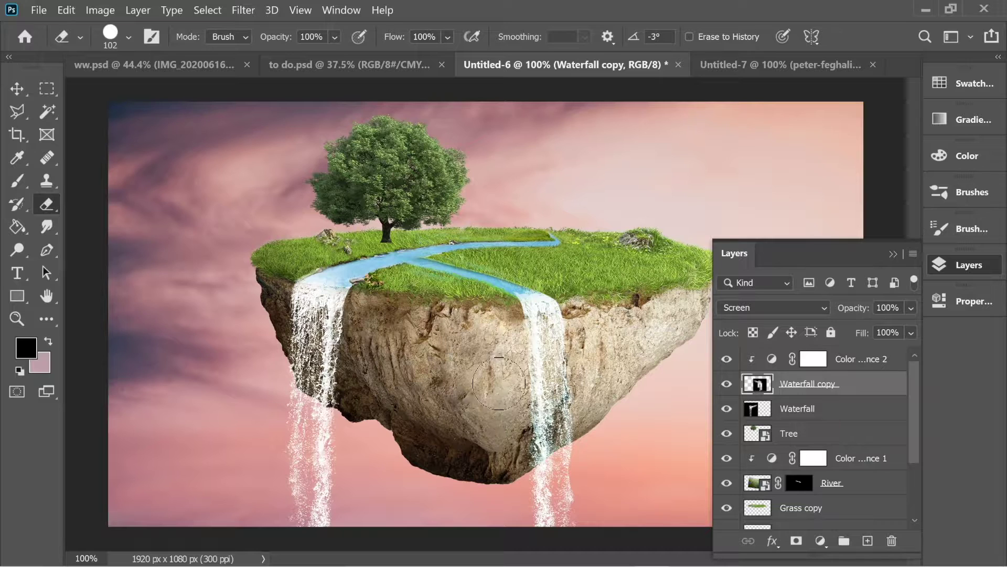
Soften the Eraser to 32% hardness, undo the last stroke and erase along both sides and the top of the waterfall copy.
left_click(128, 36)
left_click(136, 127)
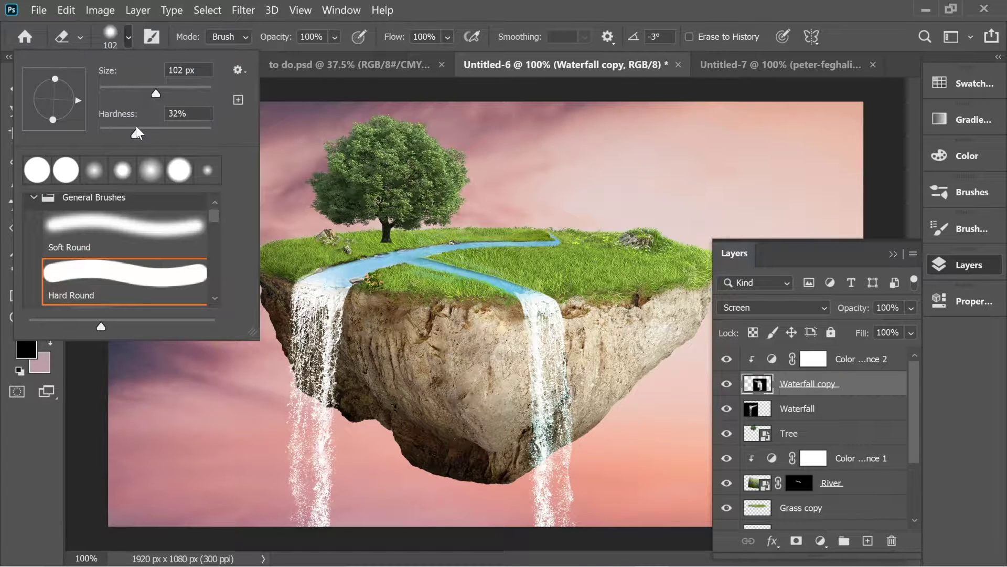
key("Return")
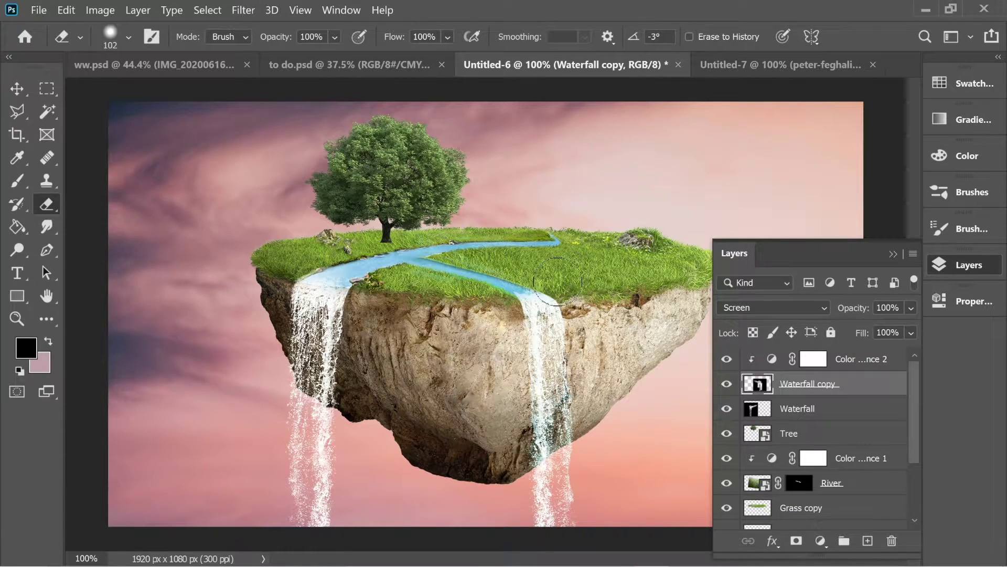
key("ctrl+z")
mouse_move(580, 301)
left_mouse_down()
mouse_move(571, 310)
mouse_move(585, 328)
mouse_move(590, 522)
left_mouse_up()
left_click_drag(522, 380, 505, 310)
mouse_move(512, 274)
left_mouse_down()
mouse_move(576, 273)
mouse_move(616, 296)
mouse_move(537, 284)
mouse_move(662, 278)
mouse_move(691, 264)
mouse_move(520, 263)
mouse_move(512, 275)
mouse_move(561, 288)
left_mouse_up()
Lower the Eraser opacity to 3% and try lightly fading the top of the waterfall copy, undoing the strokes.
left_click_drag(334, 37, 332, 58)
left_click_drag(557, 309, 542, 310)
key("ctrl+z")
left_click(333, 37)
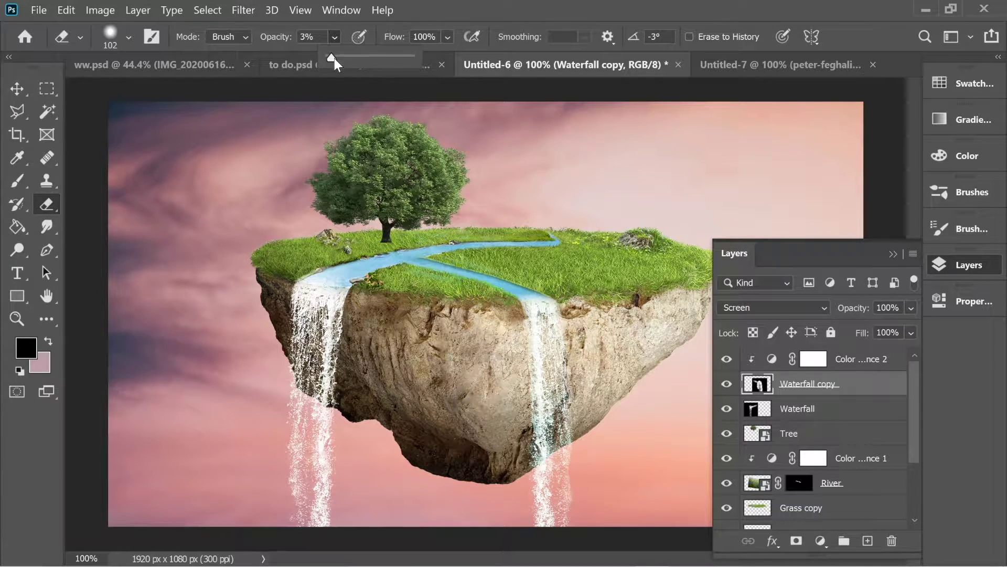
left_click(518, 297)
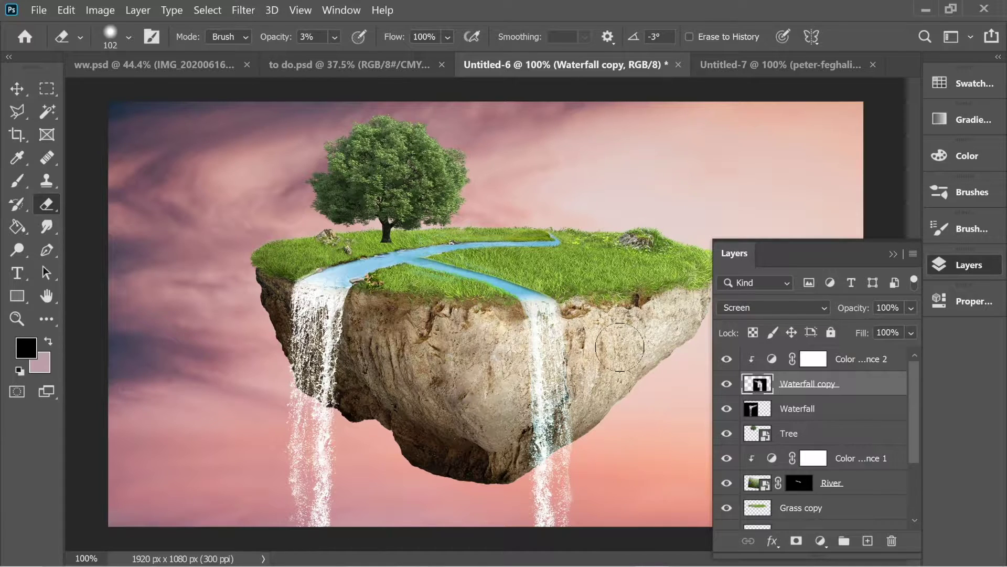
key("ctrl+z")
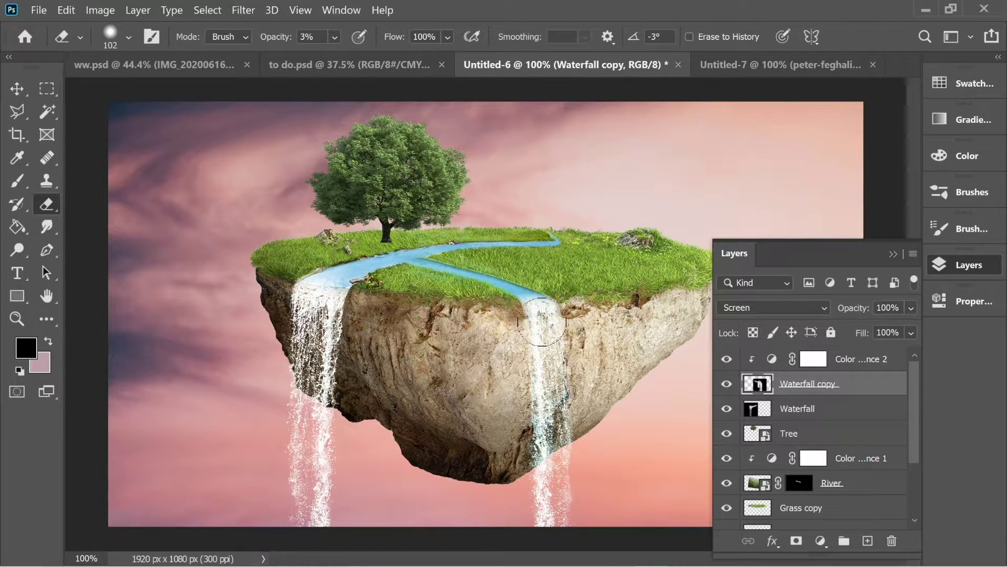
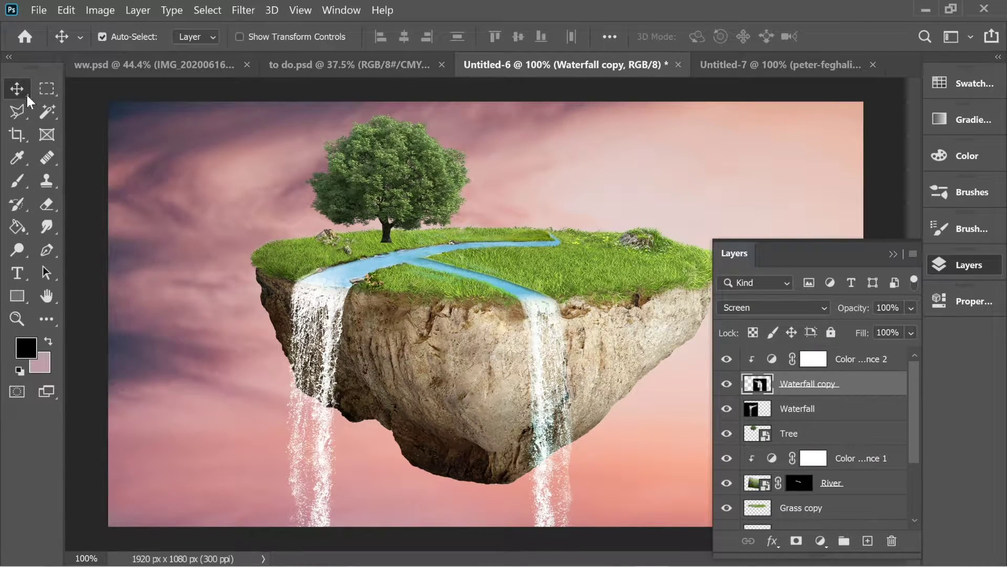
Show the hidden People layer and move it to the top of the layer stack.
scroll(829, 410, "down", 4)
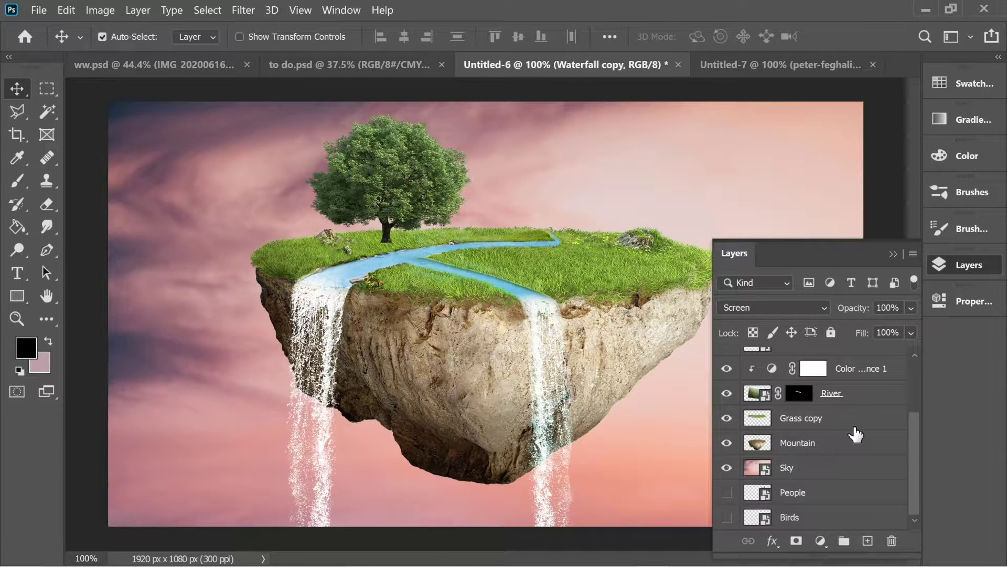
left_click(802, 496)
left_click_drag(730, 499, 808, 362)
Scale the couple down proportionally and place them standing on the grass beside the river, right of the tree.
key("ctrl")
key("ctrl+t")
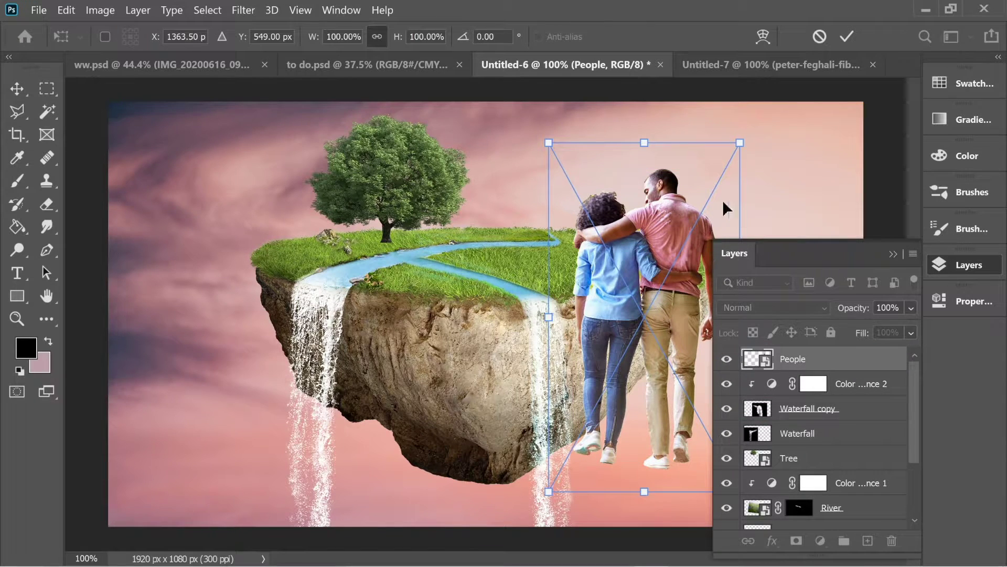
left_click_drag(744, 144, 557, 185)
left_click_drag(527, 230, 528, 231)
key("Return")
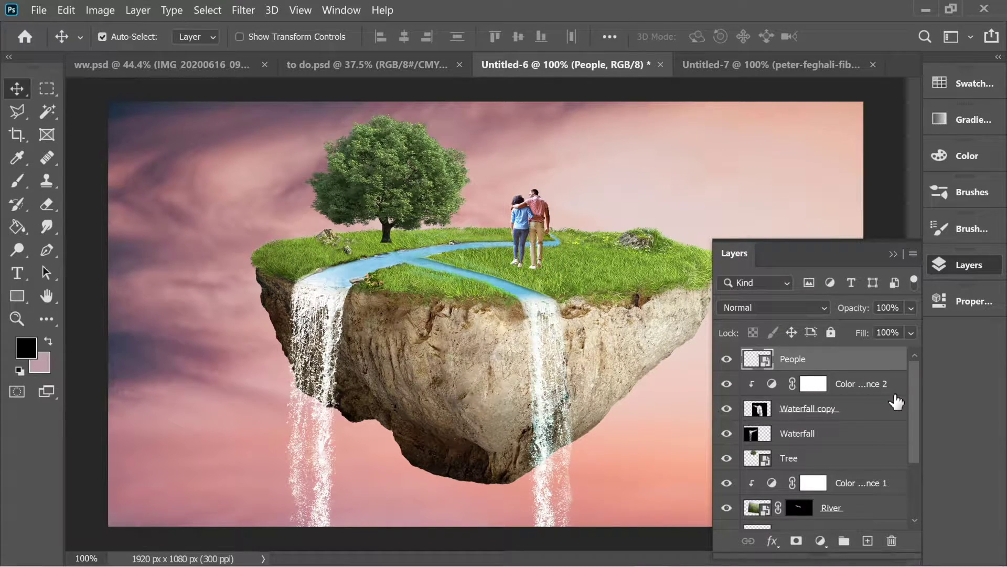
Show the Birds layer, move it to the top of the layer stack and place the birds in the sky right of the tree.
scroll(902, 488, "down", 3)
left_click_drag(812, 520, 806, 351)
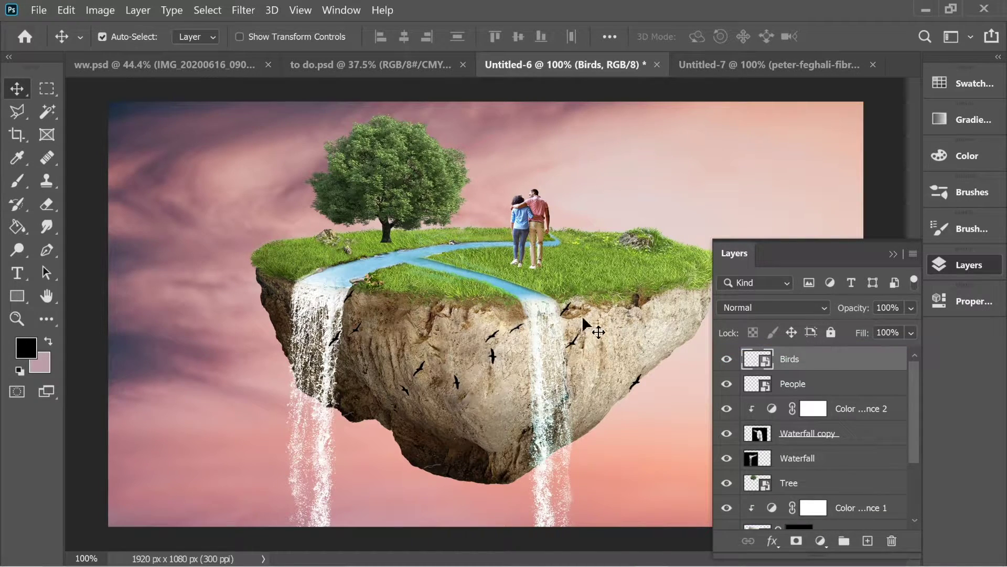
left_click_drag(572, 351, 730, 166)
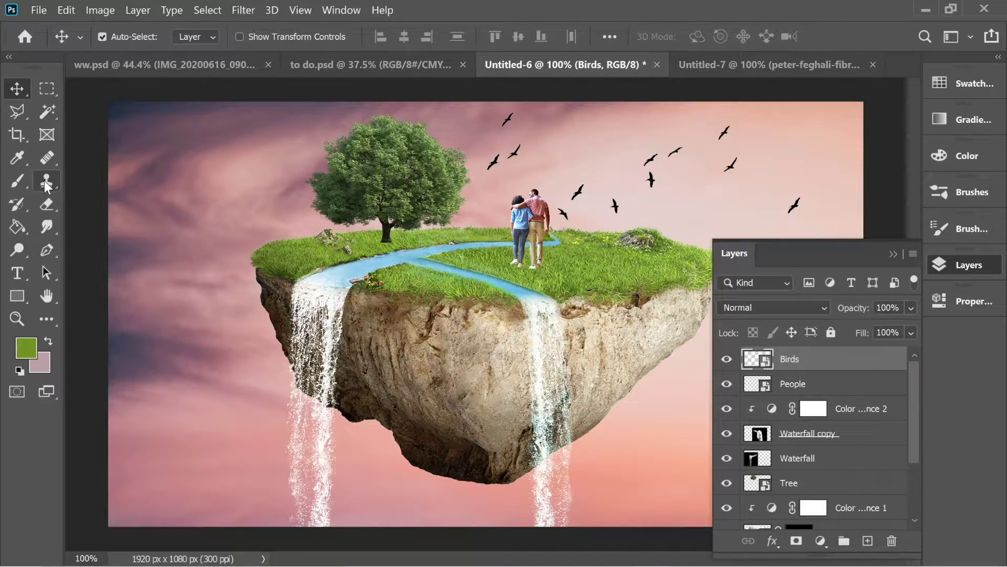
Rasterize the Birds layer and add a new layer above it named Extra Grass.
left_click(46, 204)
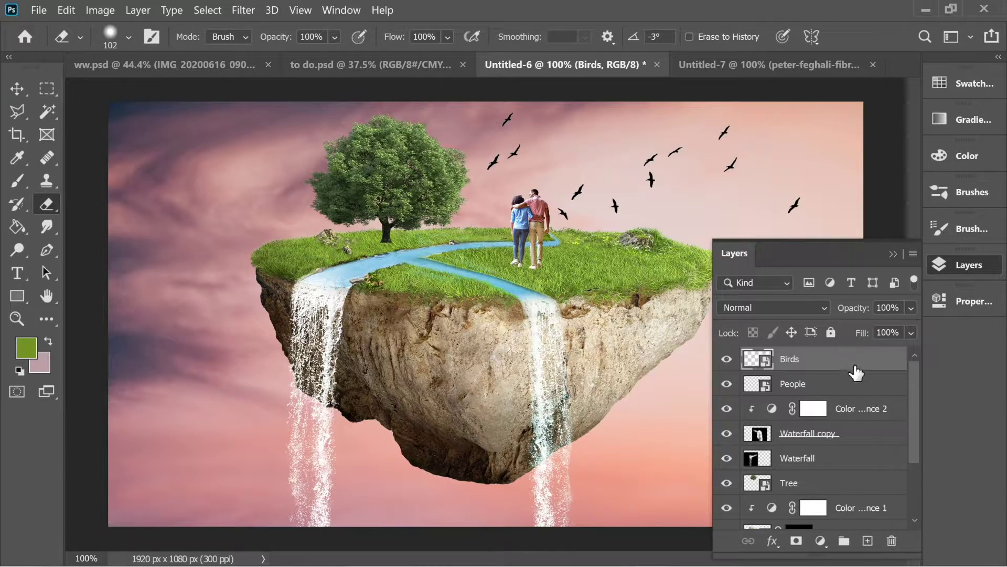
right_click(804, 366)
left_click(629, 334)
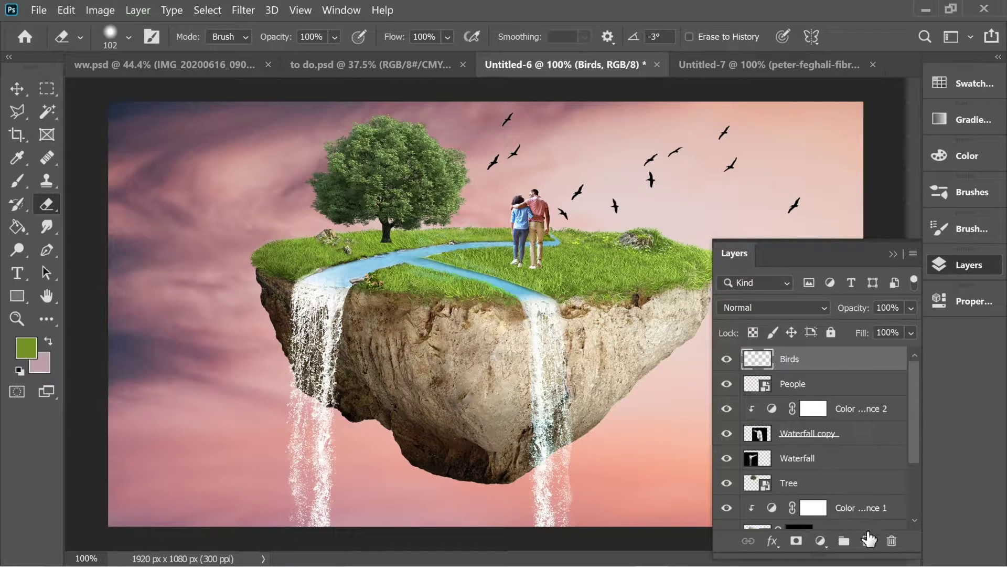
left_click(868, 540)
double_click(796, 359)
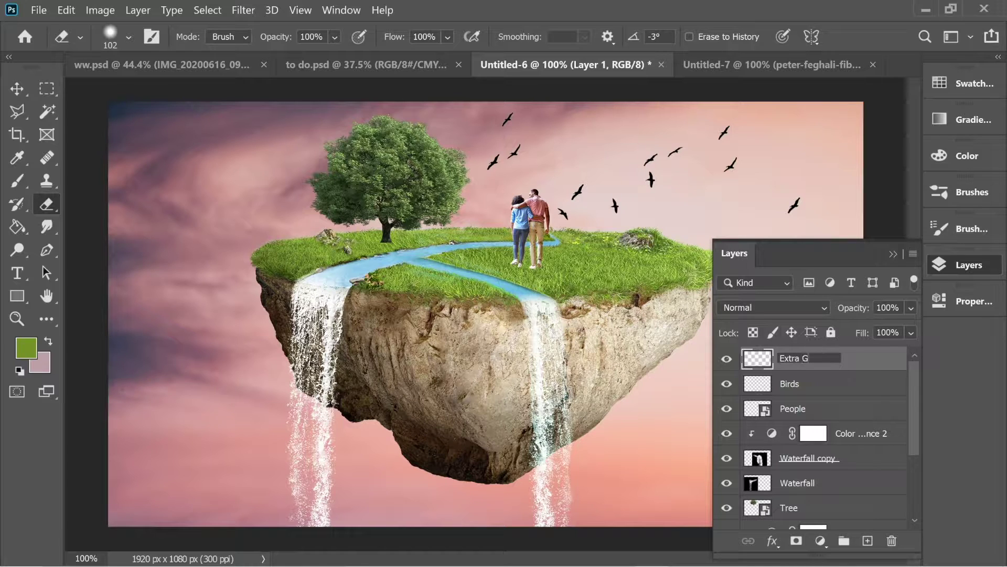
Look through the Grass Photoshop Brushes 7 set and choose the recently used 35 px grass brush.
left_click(977, 196)
scroll(916, 300, "down", 5)
left_click_drag(913, 311, 910, 350)
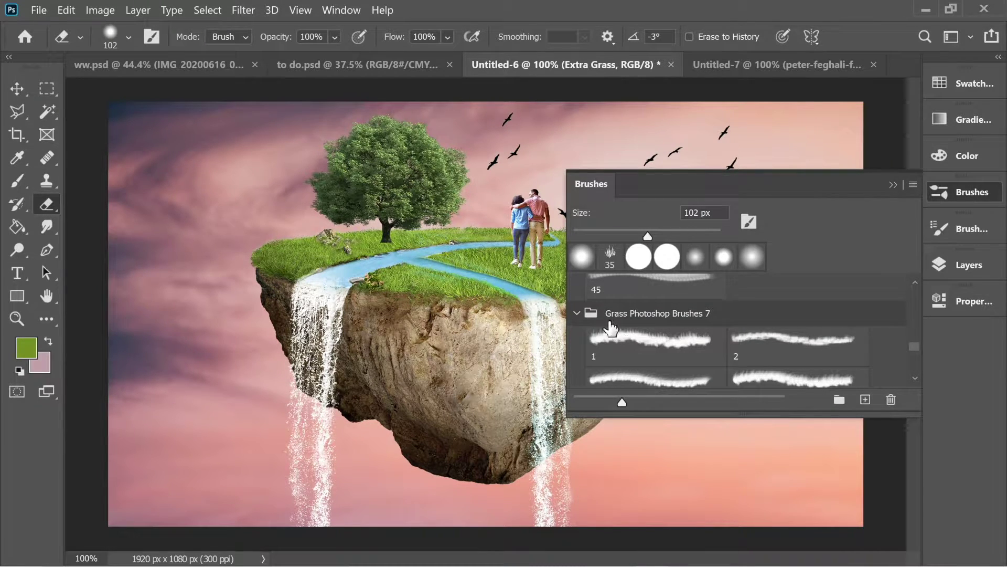
left_click(654, 341)
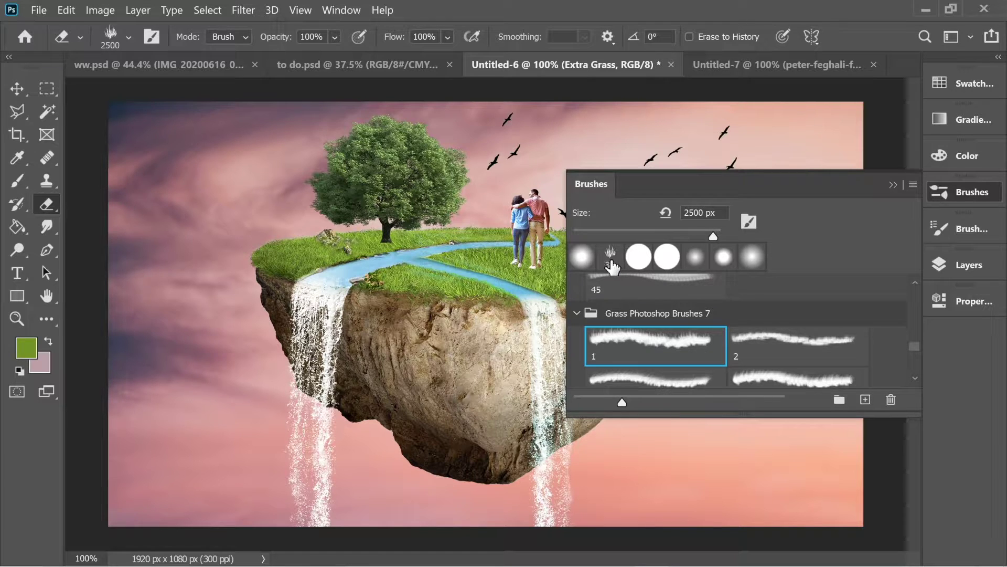
left_click(612, 260)
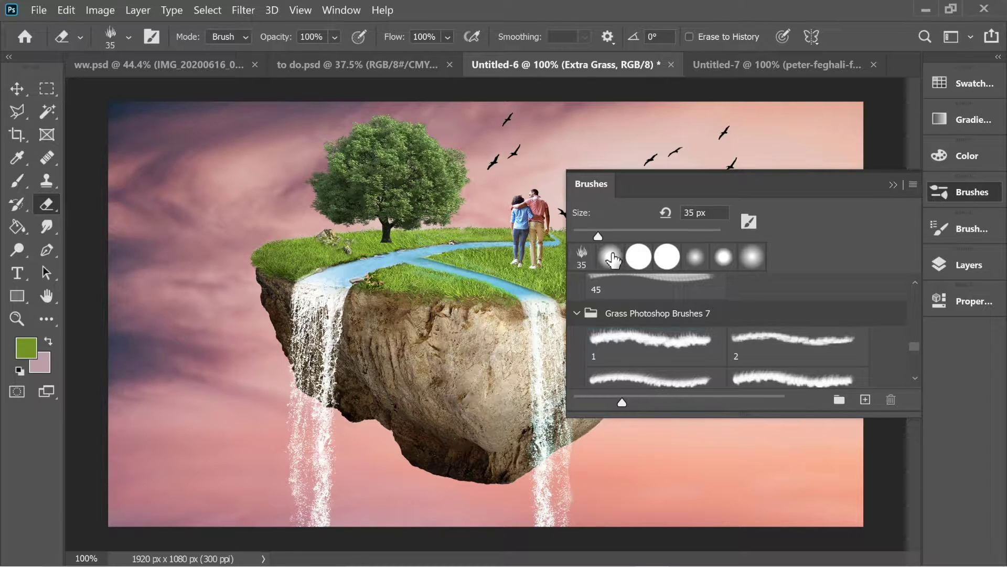
left_click(904, 188)
With the Brush tool, sample a lighter grass green and paint grass blades over the couple's shoes on the Extra Grass layer.
key("ctrl+plus")
key("ctrl+plus")
left_click_drag(564, 216, 459, 313)
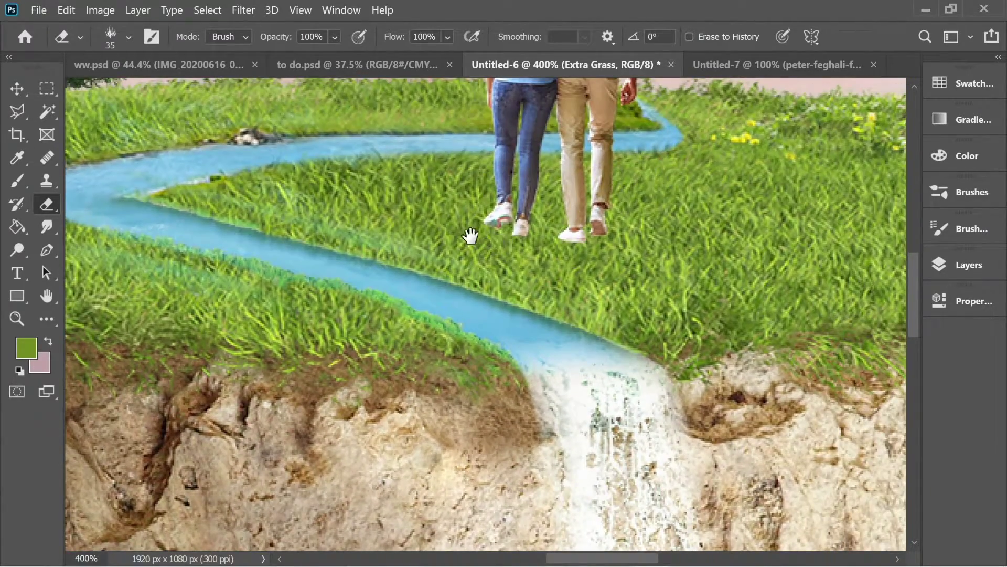
left_click_drag(368, 272, 312, 297)
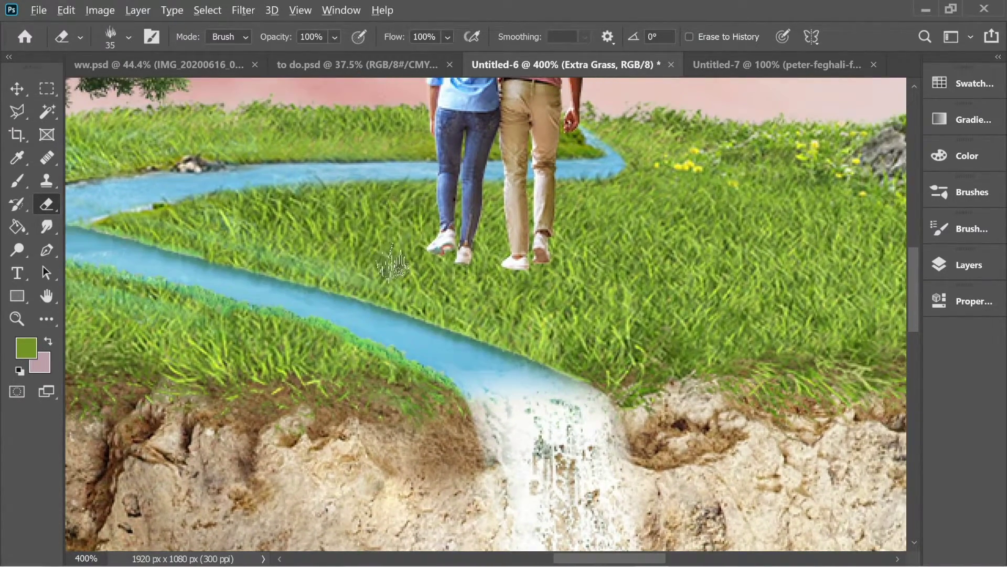
left_click(16, 181)
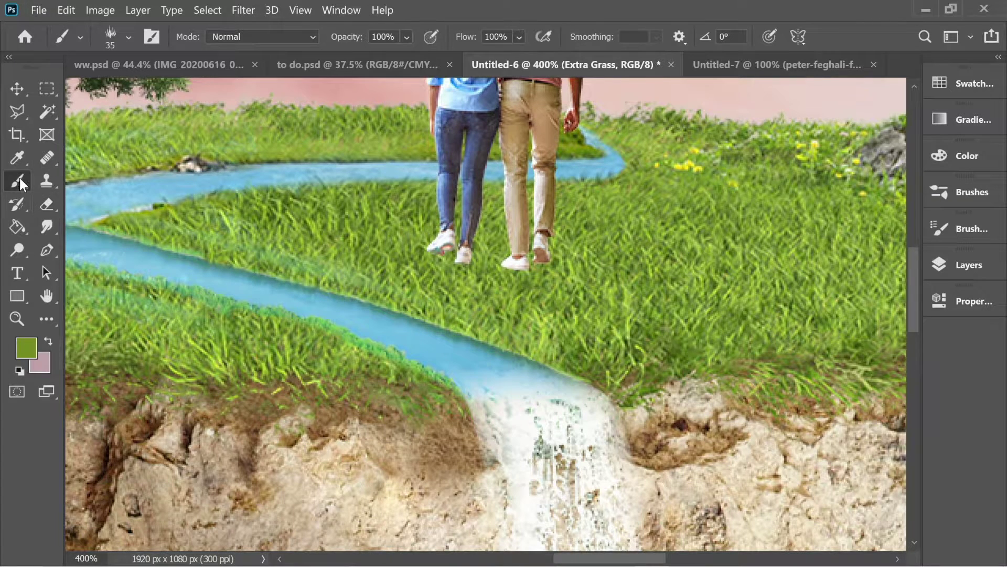
left_click(416, 279, "alt")
mouse_move(435, 241)
left_mouse_down()
mouse_move(480, 261)
mouse_move(428, 241)
mouse_move(459, 264)
mouse_move(555, 271)
mouse_move(548, 254)
mouse_move(513, 253)
left_mouse_up()
Select the People layer and flip the couple horizontally.
key("space")
left_click_drag(555, 161, 498, 336)
left_click(17, 90)
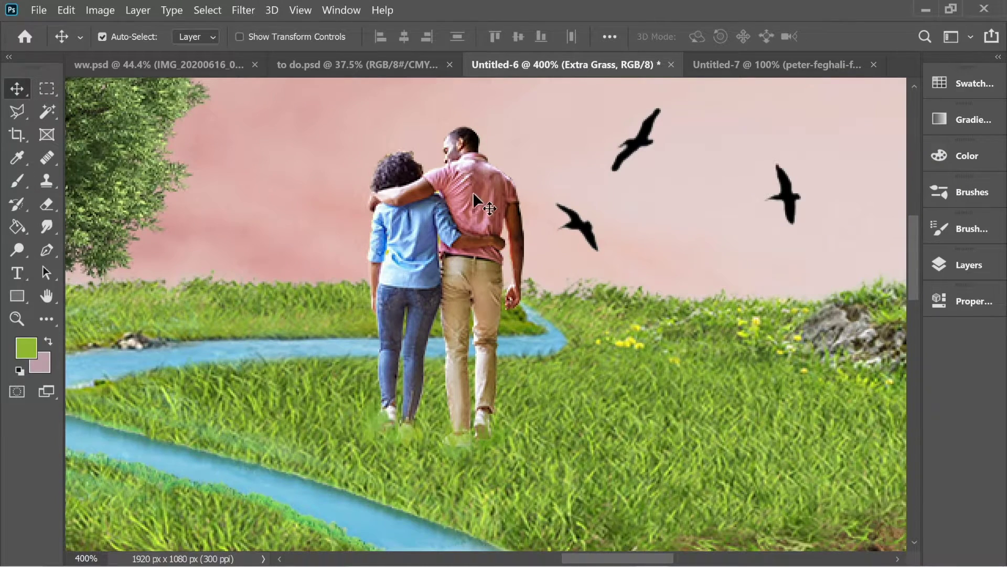
left_click(482, 203)
scroll(582, 175, "up", 1)
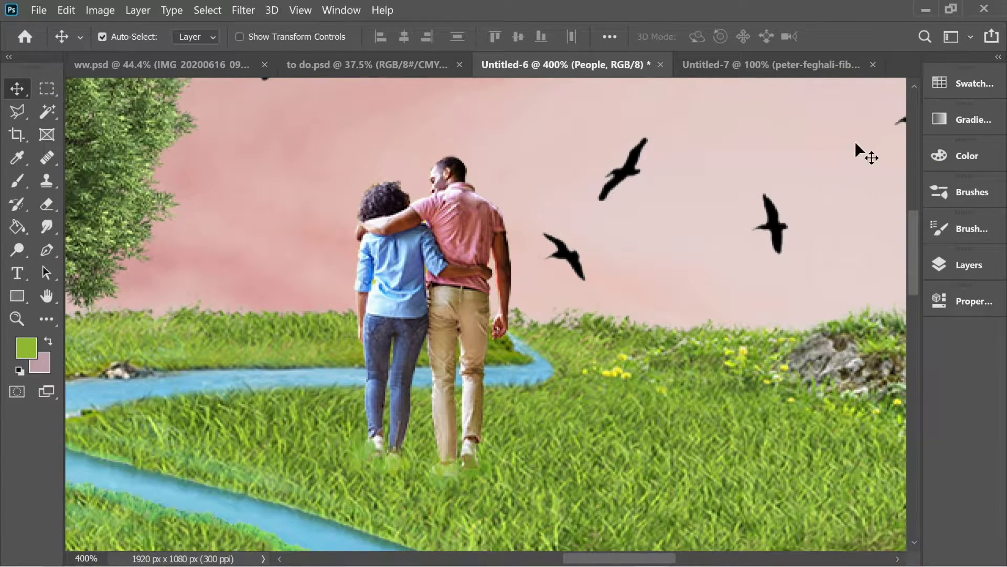
scroll(682, 174, "up", 1)
left_click(67, 12)
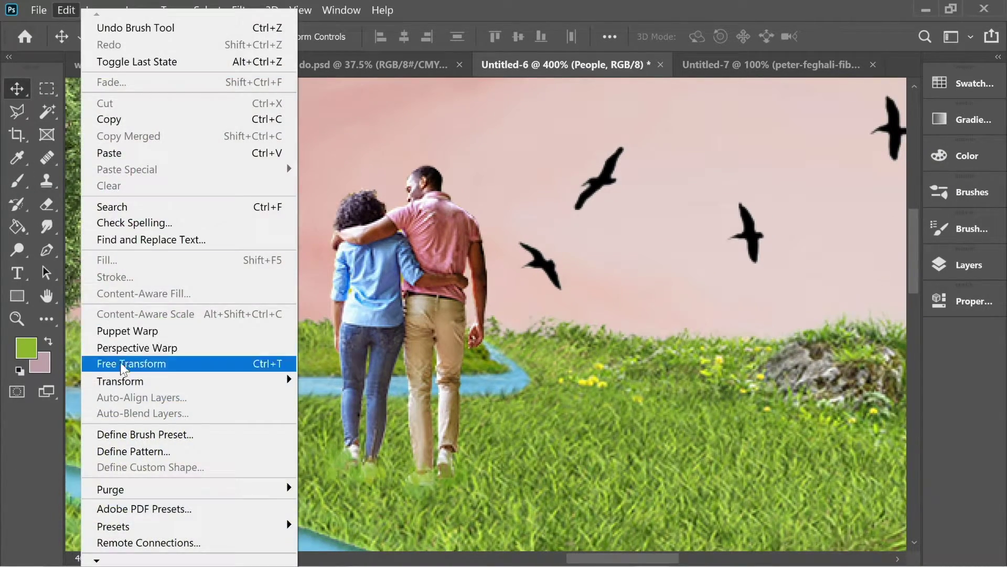
mouse_move(126, 381)
left_click(348, 420)
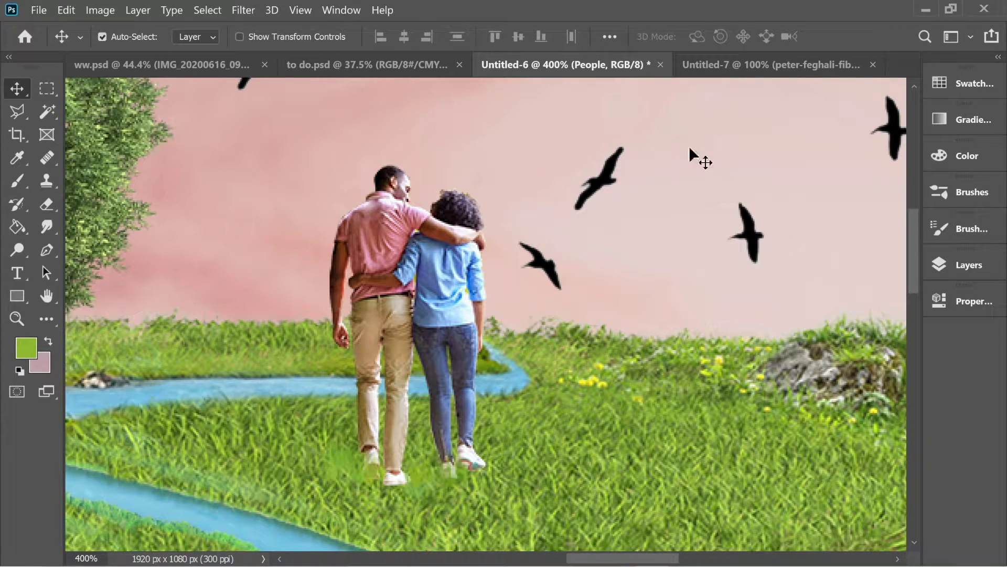
On the Extra Grass layer, paint grass over the flipped couple's shoes, sampling a darker green from the lawn for further strokes.
left_click_drag(623, 213, 663, 152)
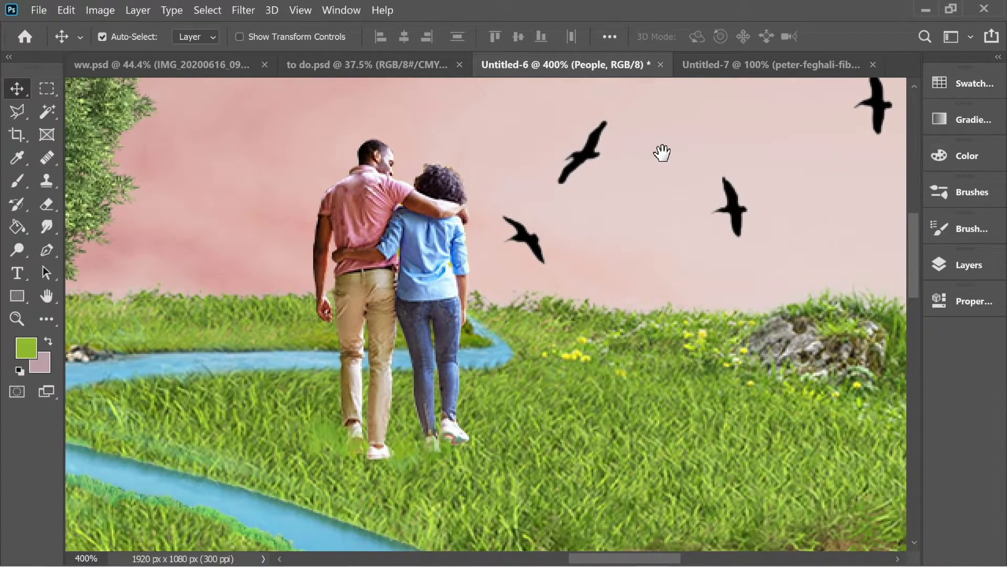
left_click(16, 178)
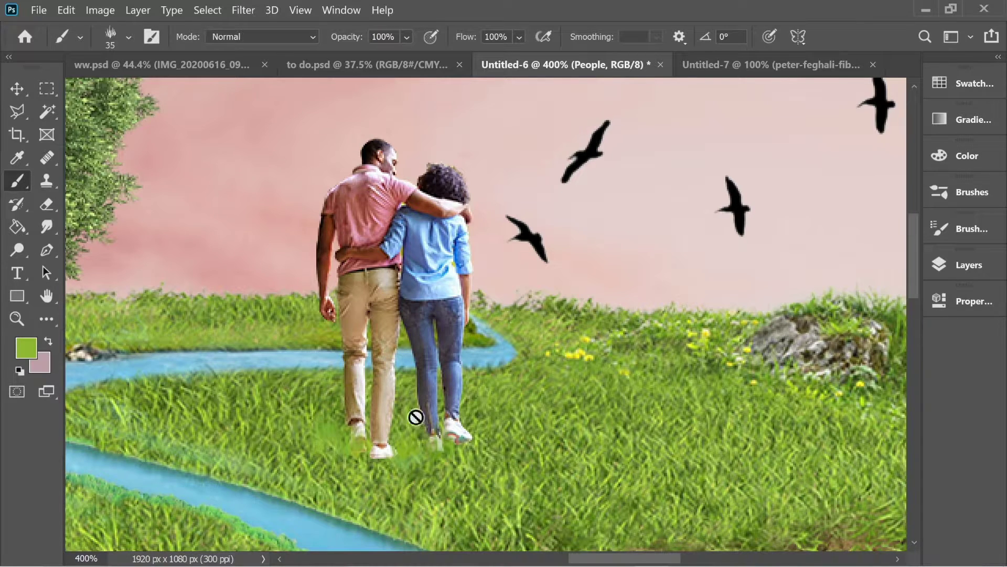
left_click(968, 265)
left_click(805, 362)
mouse_move(436, 435)
left_mouse_down()
mouse_move(451, 430)
mouse_move(475, 444)
mouse_move(462, 438)
left_mouse_up()
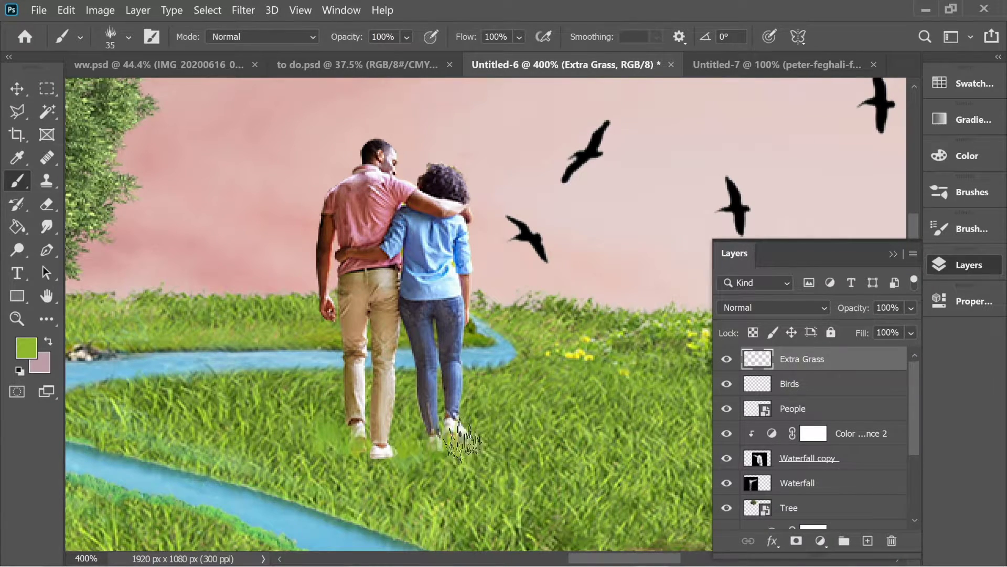
left_click_drag(376, 443, 385, 453)
left_click(385, 451)
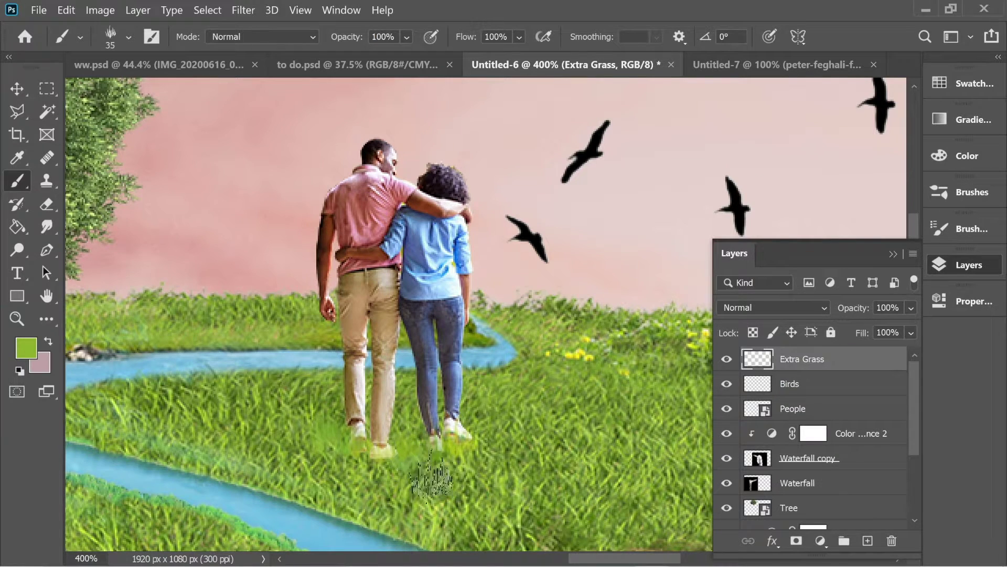
left_click(416, 480, "alt")
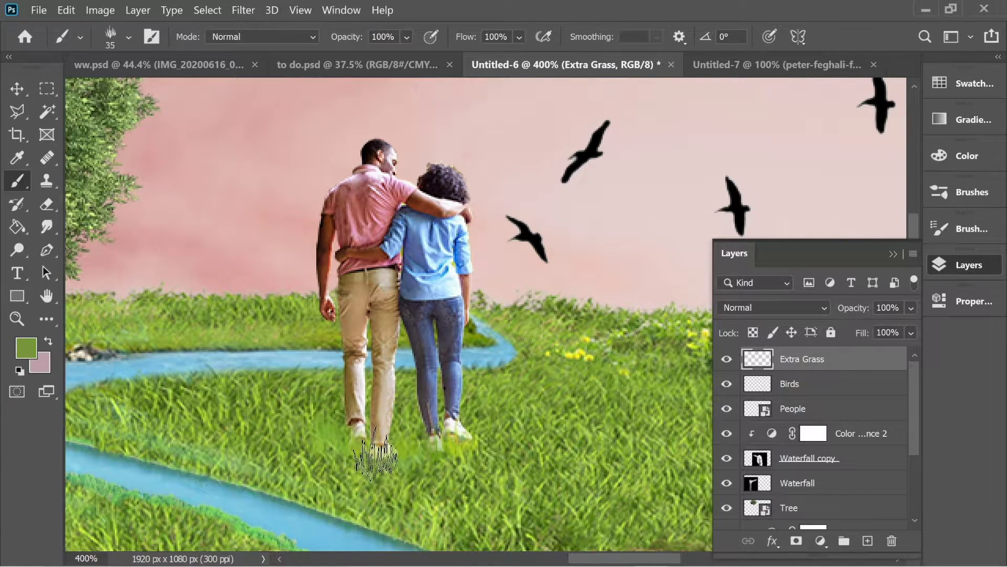
left_click_drag(450, 438, 435, 444)
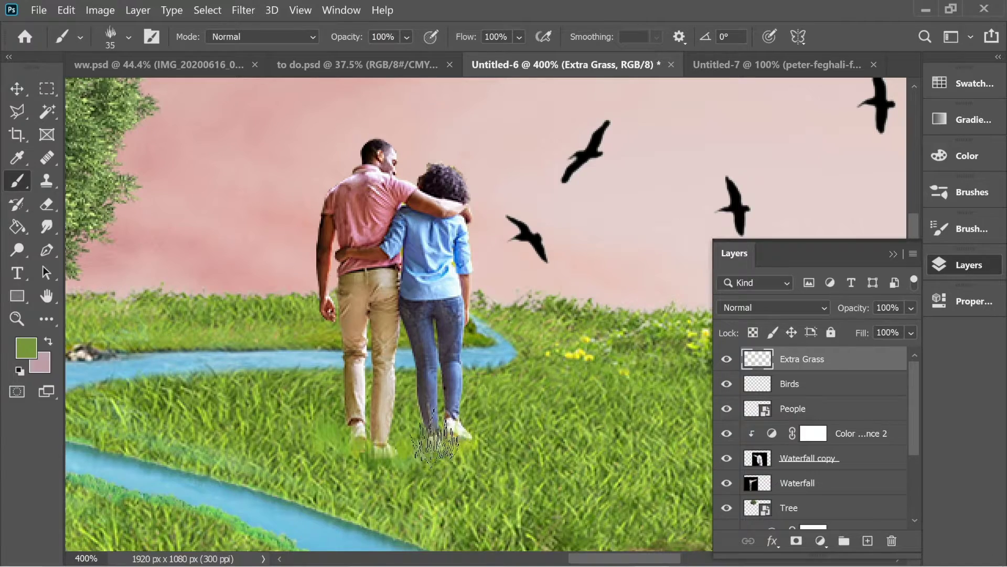
Paint grass blades over the base of the tree trunk, sampling a brighter green from the nearby grass for extra strokes.
scroll(405, 411, "left", 10)
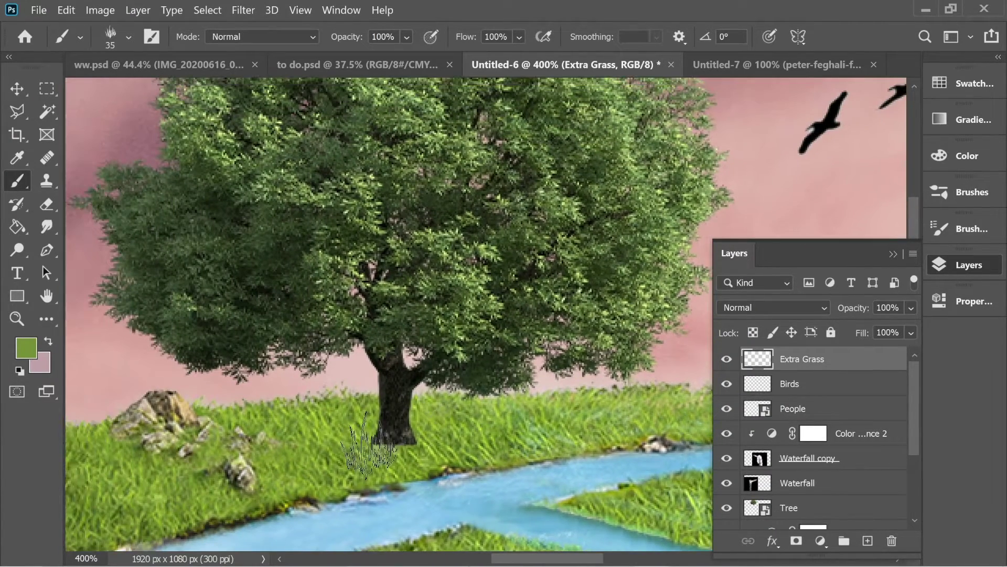
left_click(373, 446)
left_click(392, 442)
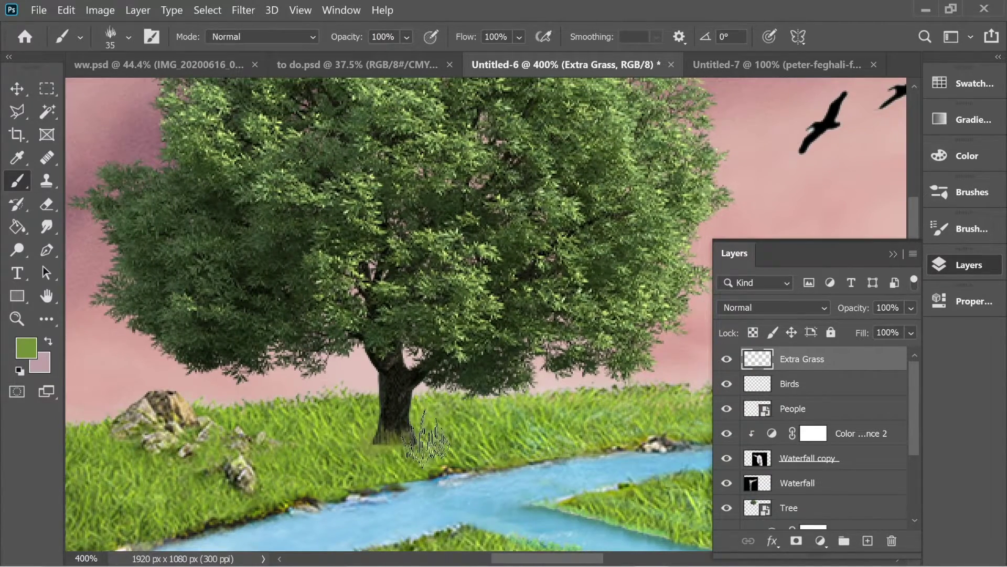
key("alt")
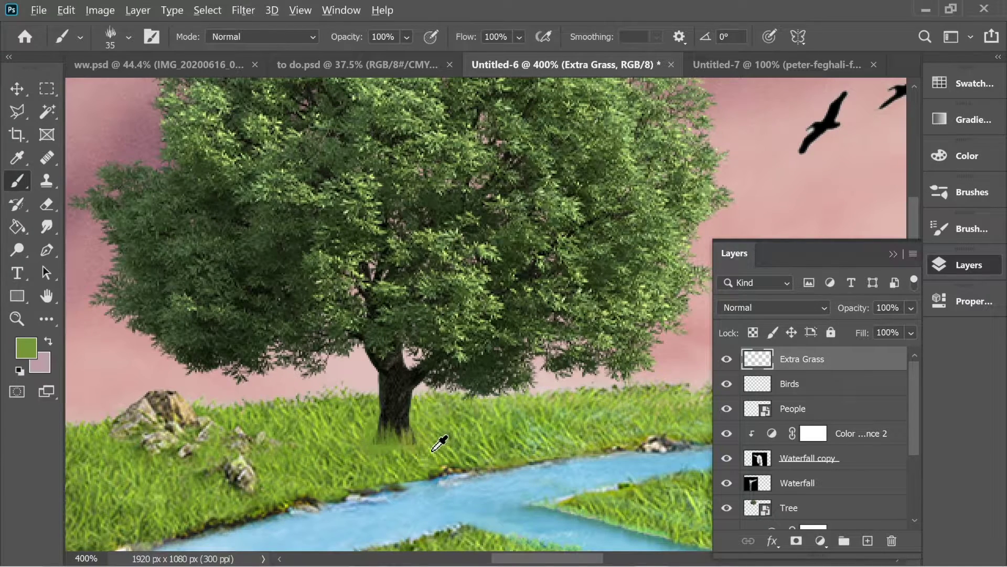
left_click(433, 450, "alt")
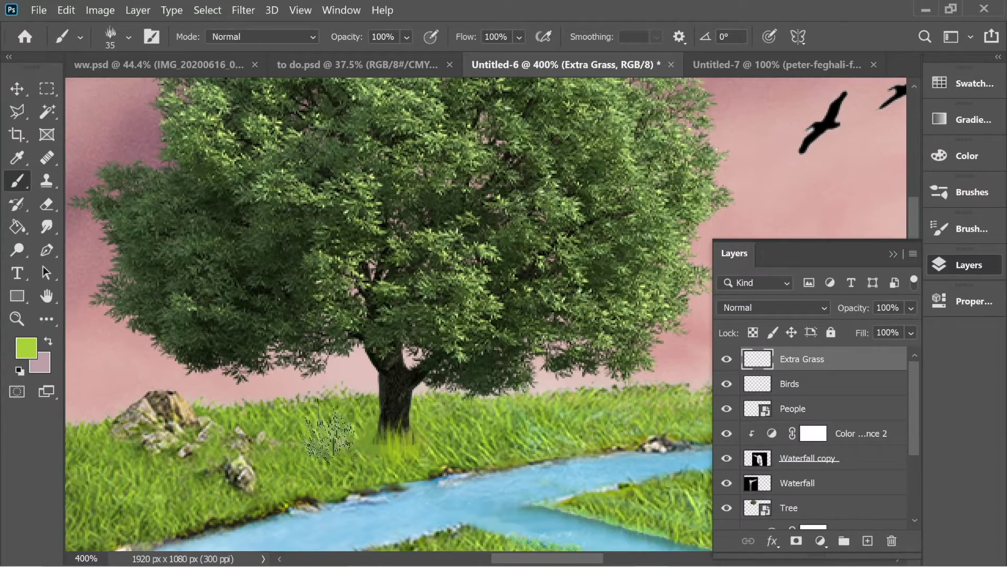
key("ctrl+minus")
key("ctrl+minus")
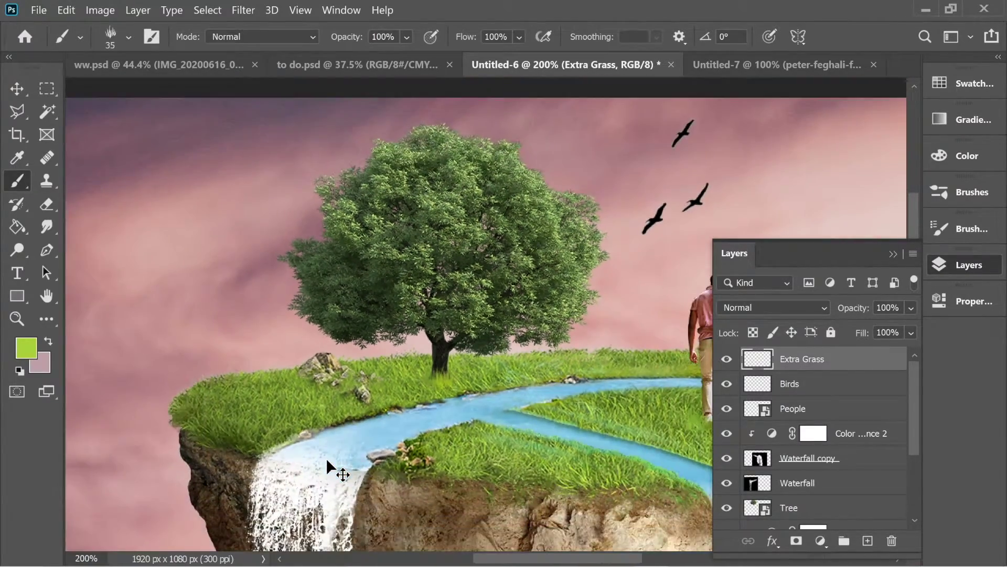
key("ctrl+minus")
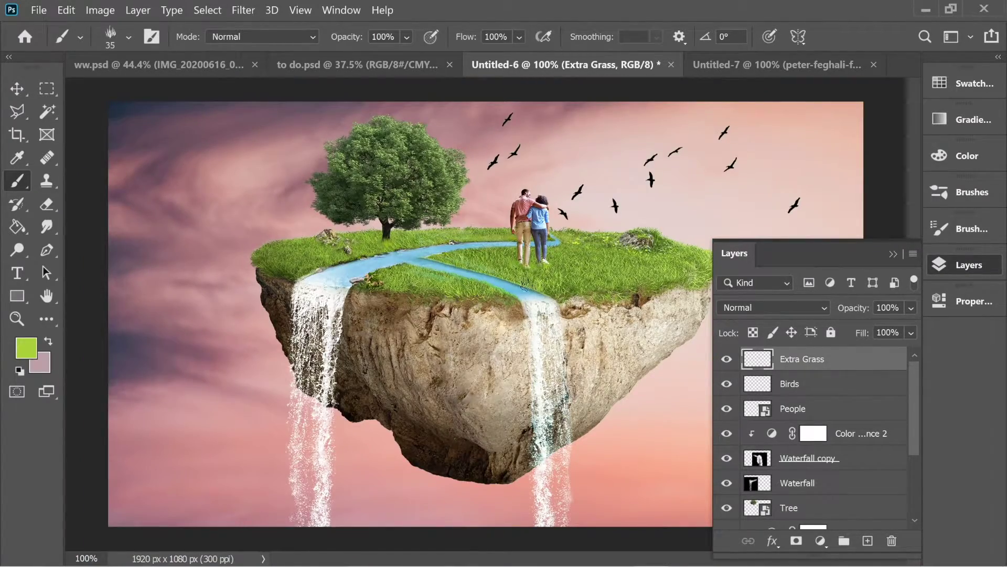
Add a new layer at the top of the stack and name it Shadow.
left_click(868, 540)
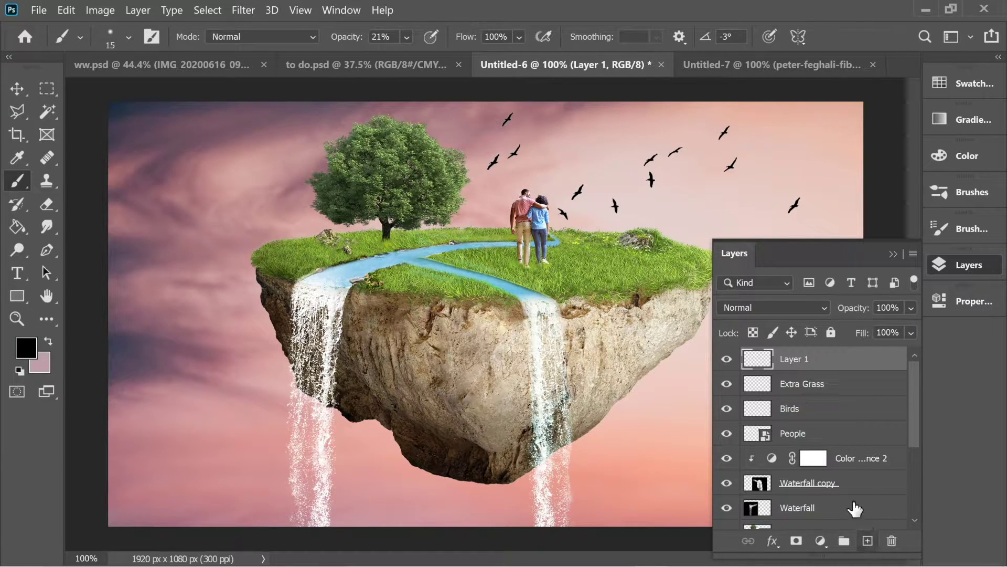
double_click(793, 360)
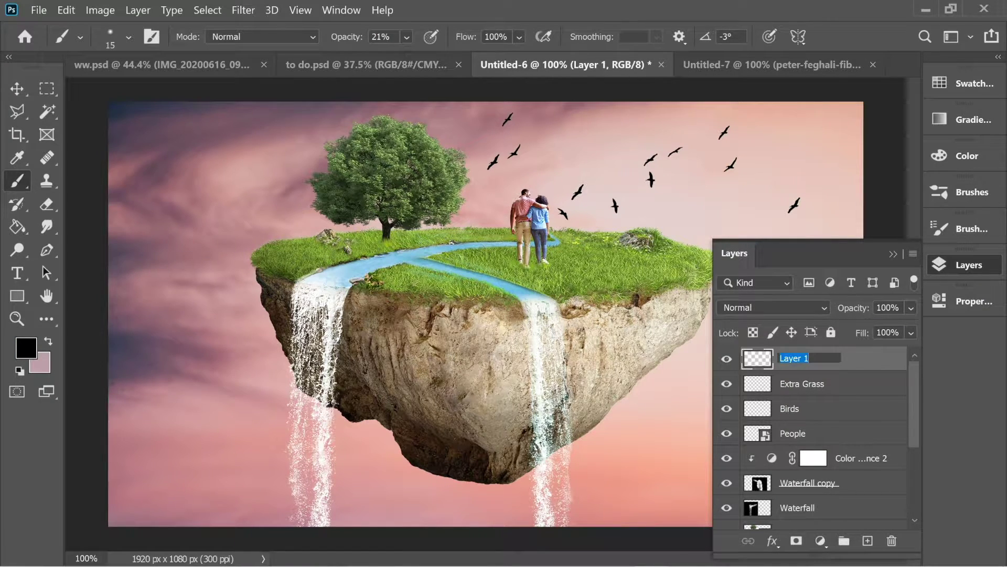
type("Shadow")
left_click(892, 360)
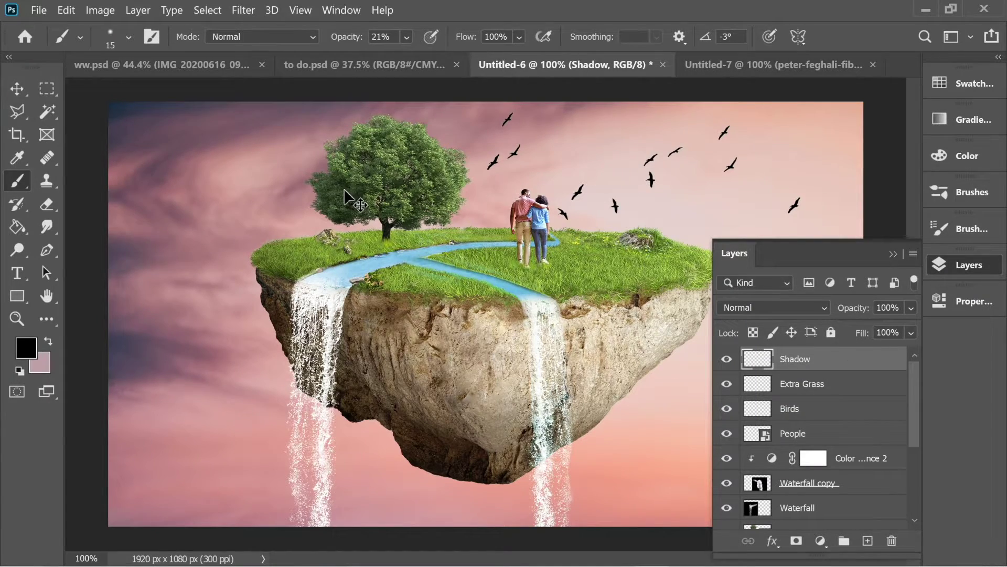
On the Shadow layer, paint a soft black shadow across the grass from the couple's feet toward the river, using a 15 px brush at 15% hardness.
key("ctrl+plus")
left_click_drag(464, 184, 452, 270)
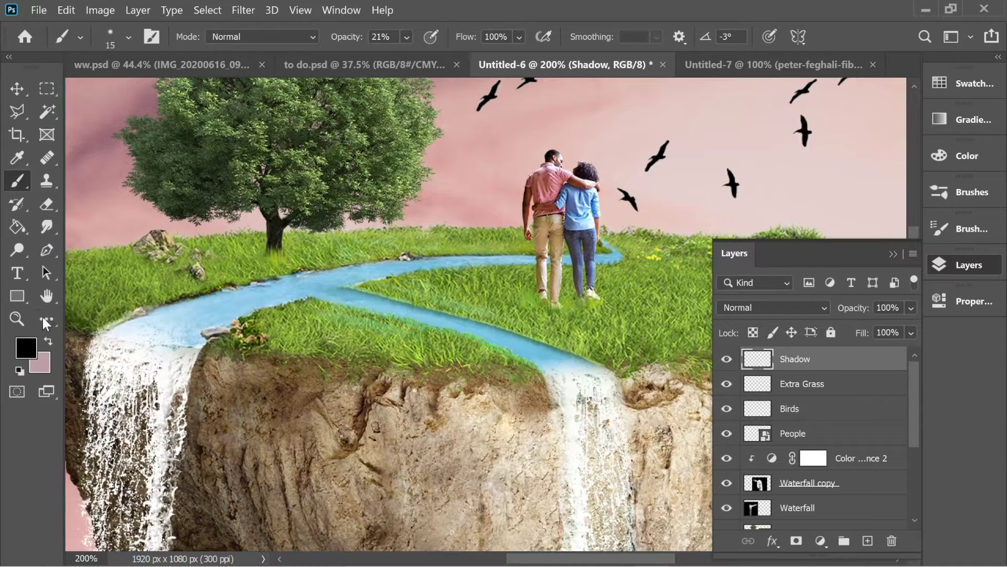
left_click(124, 37)
left_click_drag(117, 132, 115, 133)
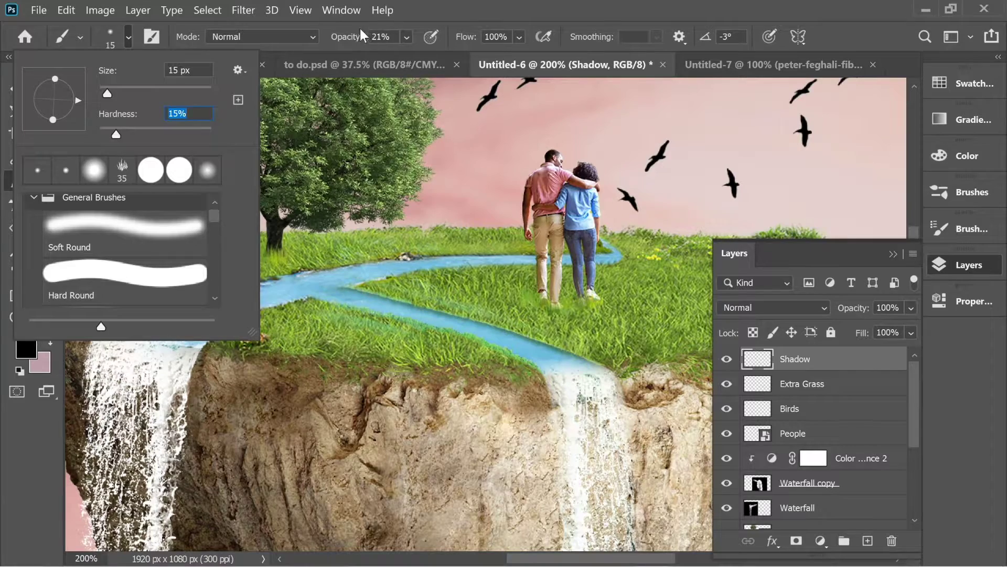
key("Return")
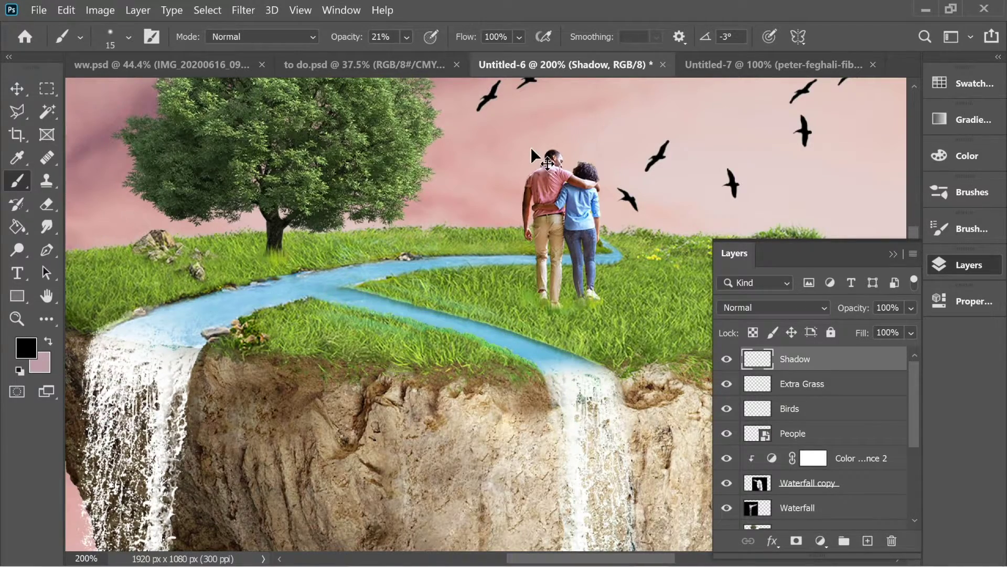
key("ctrl+plus")
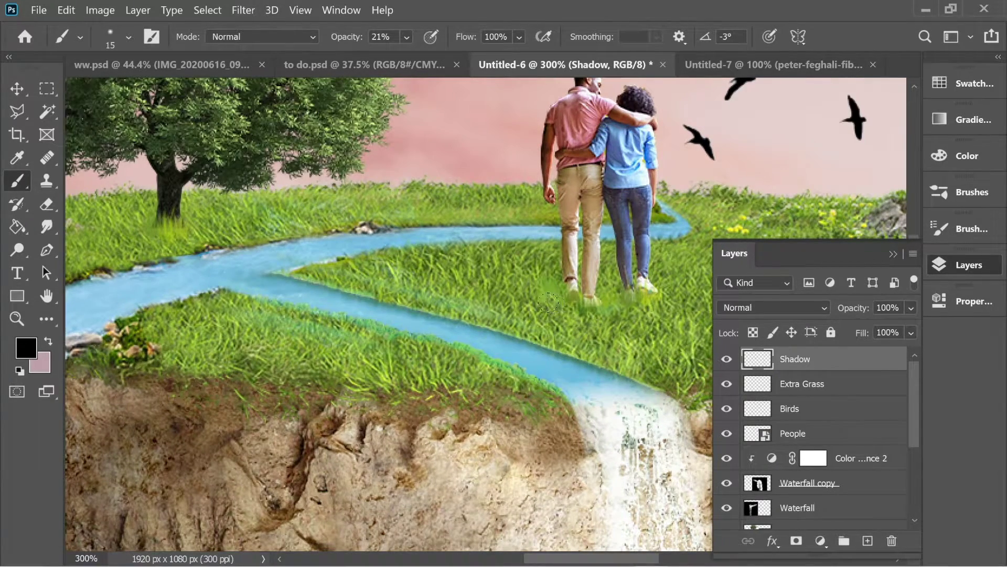
left_click_drag(561, 298, 411, 293)
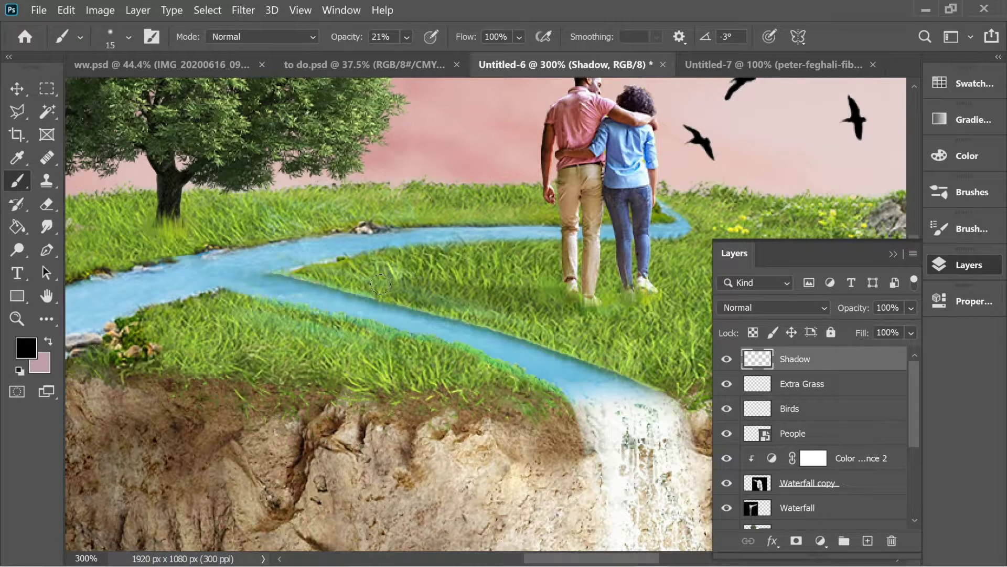
mouse_move(607, 297)
left_mouse_down()
mouse_move(632, 300)
mouse_move(553, 310)
mouse_move(525, 305)
mouse_move(557, 295)
mouse_move(493, 299)
mouse_move(553, 293)
mouse_move(439, 288)
mouse_move(492, 302)
mouse_move(431, 296)
left_mouse_up()
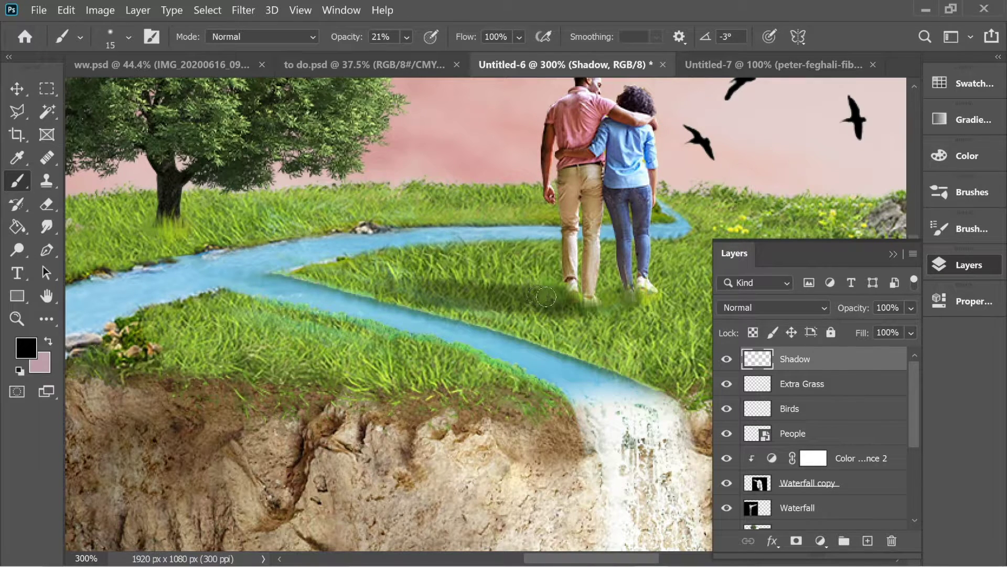
mouse_move(603, 291)
left_mouse_down()
mouse_move(646, 297)
mouse_move(537, 297)
mouse_move(584, 310)
mouse_move(507, 300)
left_mouse_up()
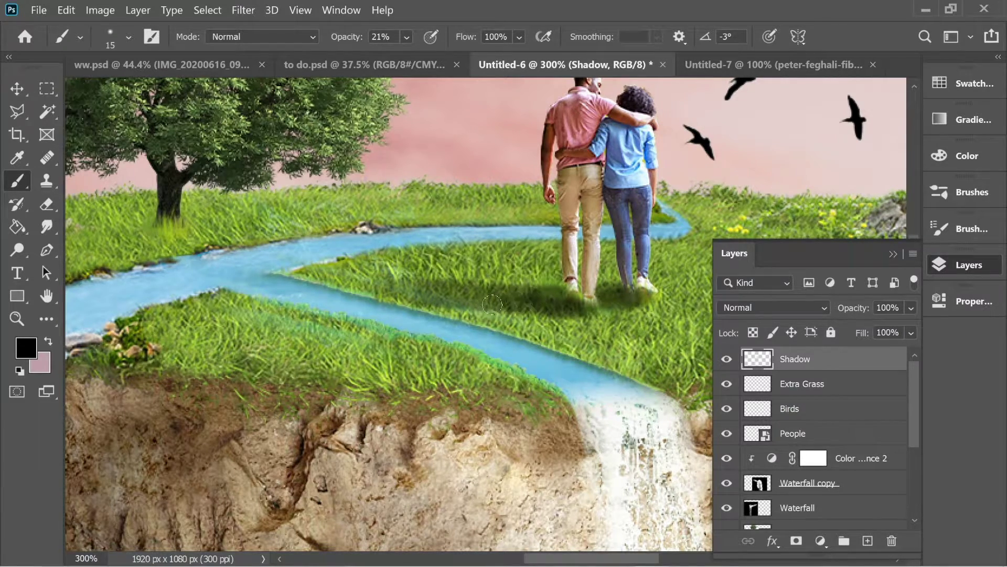
Paint a matching soft black shadow on the grass from the base of the tree trunk toward the rocks.
left_click_drag(383, 205, 781, 281)
mouse_move(555, 310)
left_mouse_down()
mouse_move(434, 301)
mouse_move(406, 286)
left_mouse_up()
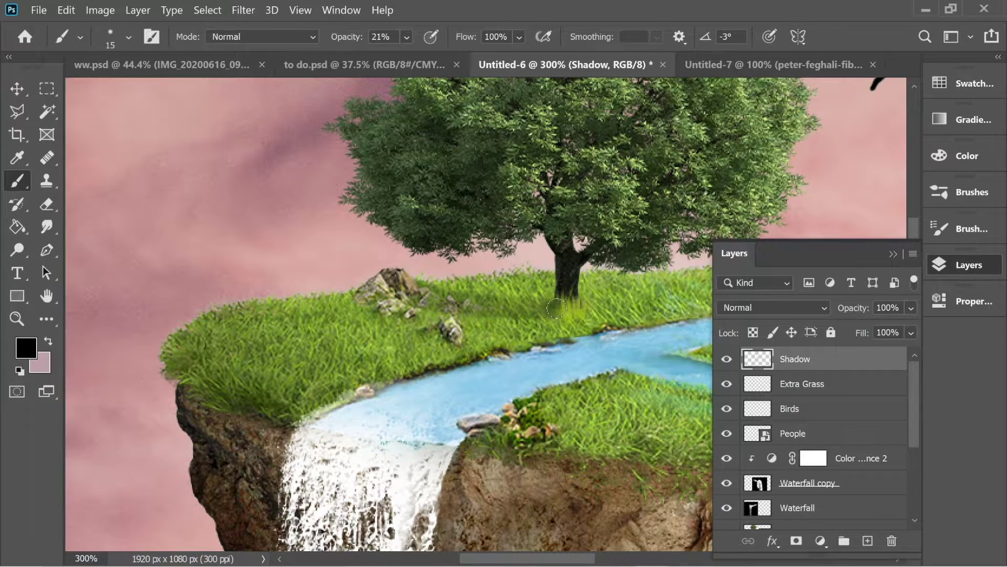
mouse_move(558, 308)
left_mouse_down()
mouse_move(445, 303)
mouse_move(391, 281)
left_mouse_up()
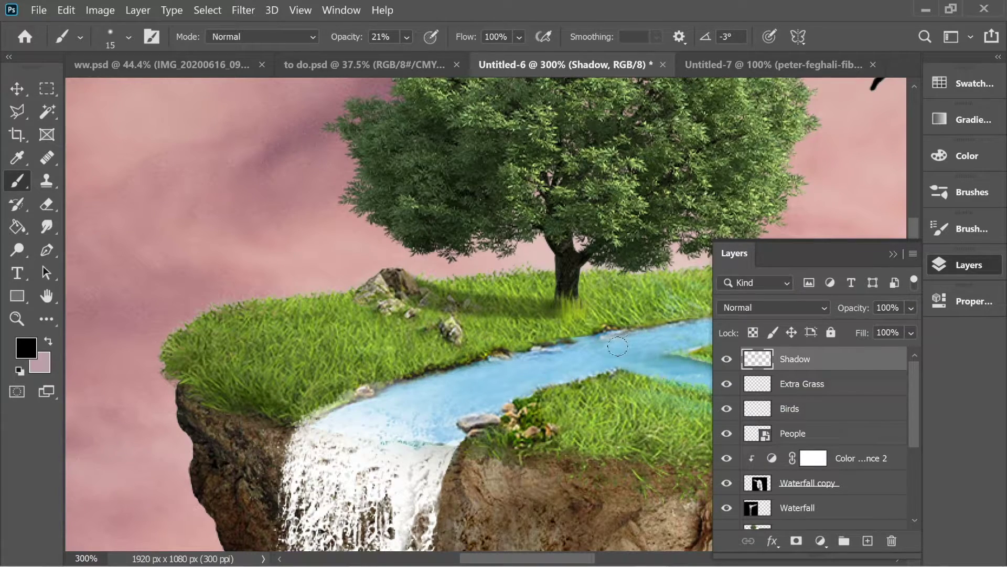
key("ctrl+1")
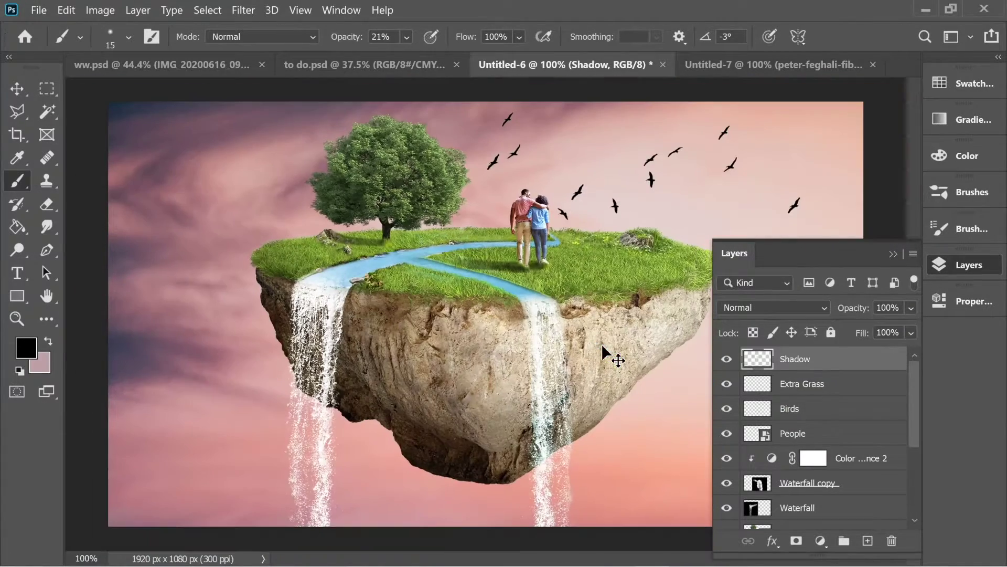
Select every layer from Shadow down to Mountain, excluding Sky, then scale the whole island down and reposition it within the sky.
key("v")
scroll(813, 388, "down", 4)
scroll(816, 407, "down", 2)
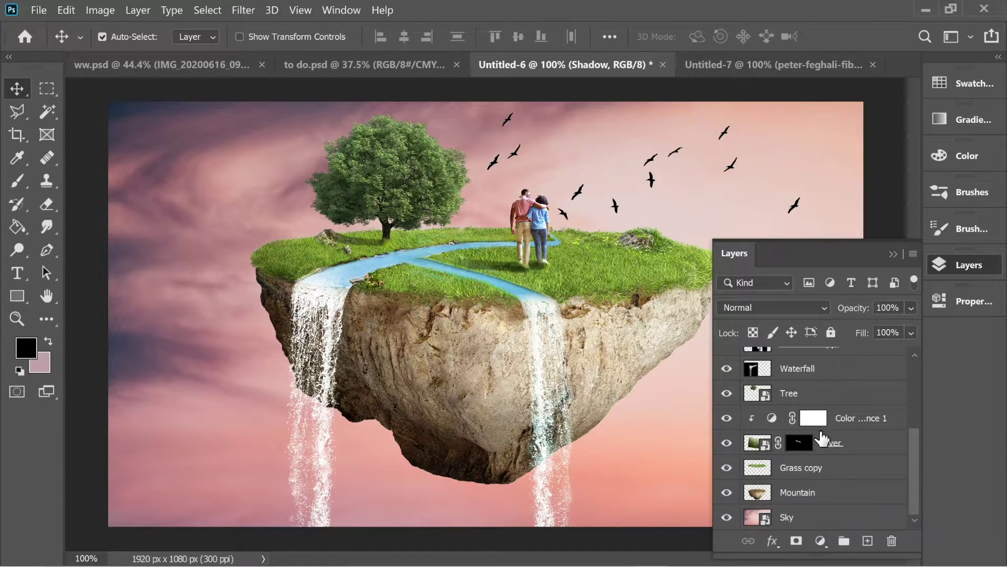
left_click(801, 495, "shift")
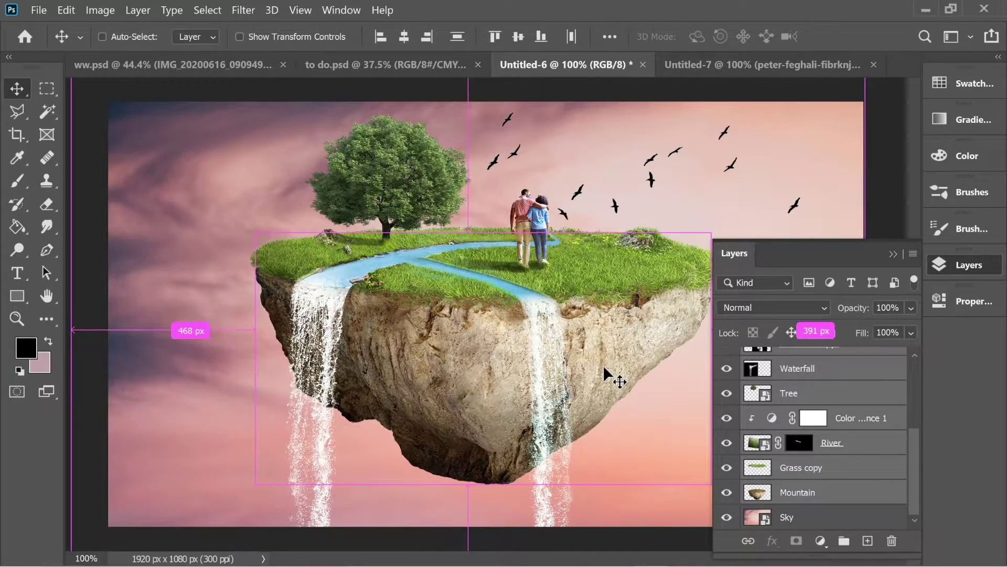
key("ctrl+t")
left_click_drag(67, 335, 230, 331)
left_click_drag(469, 329, 406, 335)
key("Return")
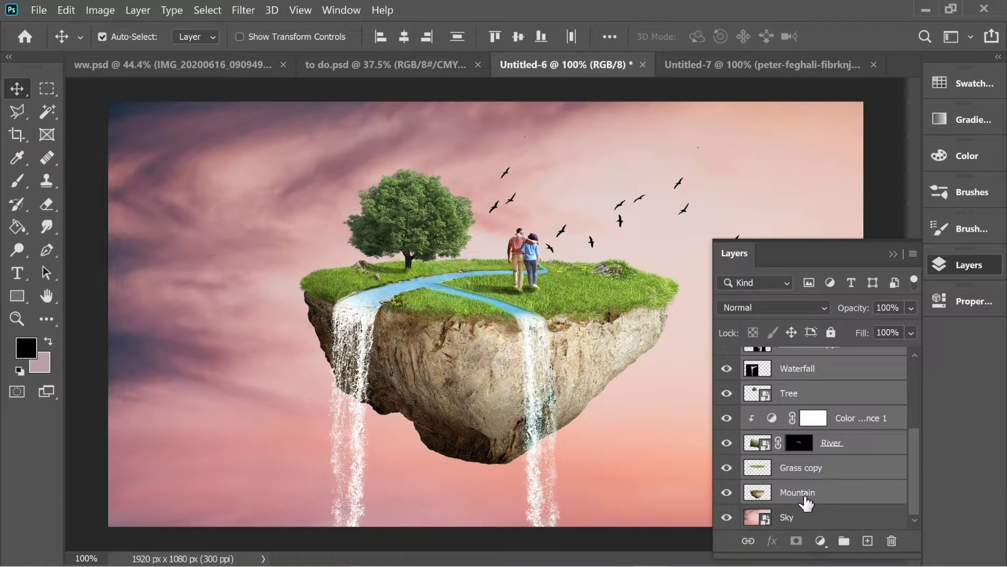
Add a Levels adjustment above the Mountain layer with the white output level at 164 and the black input level at 44.
left_click(806, 501)
left_click(820, 540)
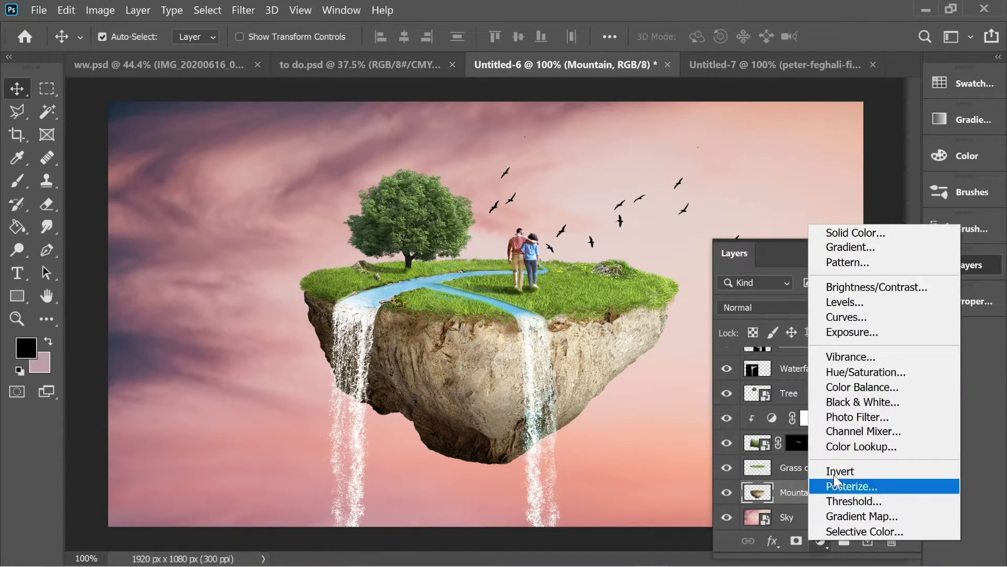
left_click(844, 304)
left_click_drag(896, 496, 847, 494)
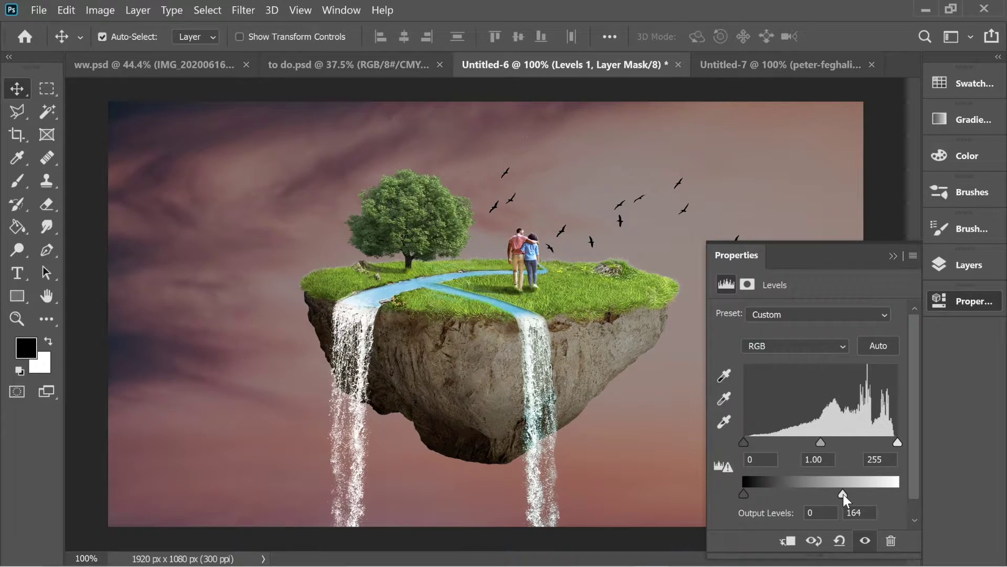
left_click_drag(743, 443, 770, 443)
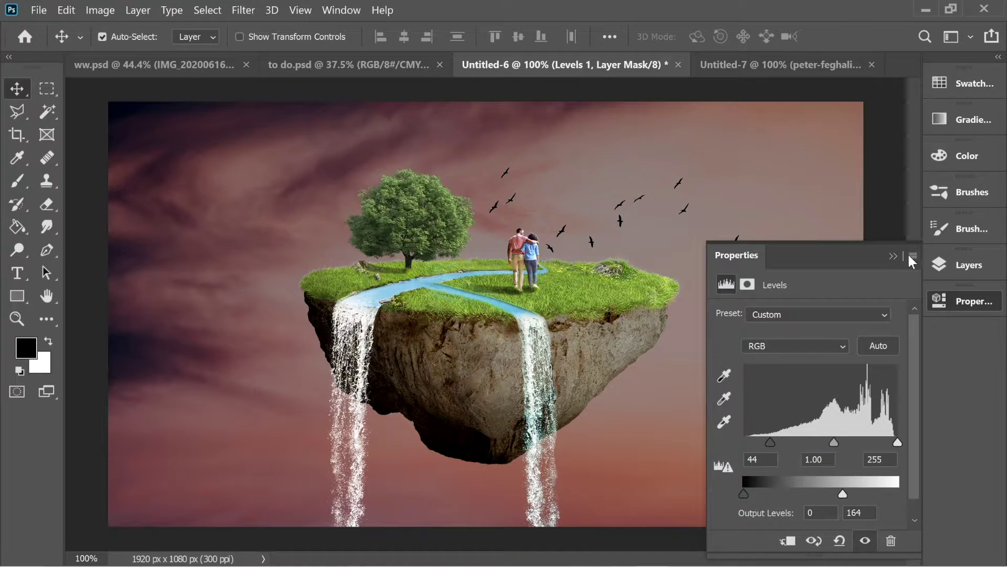
Paint black on the Levels mask over the island's right side with the soft 1811 px brush at 21% opacity.
left_click(963, 265)
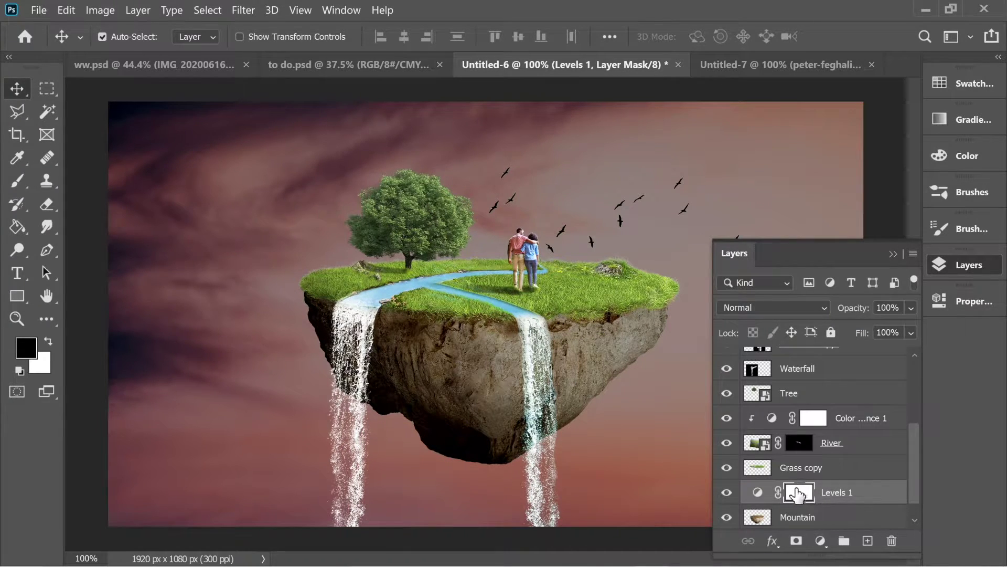
left_click(16, 181)
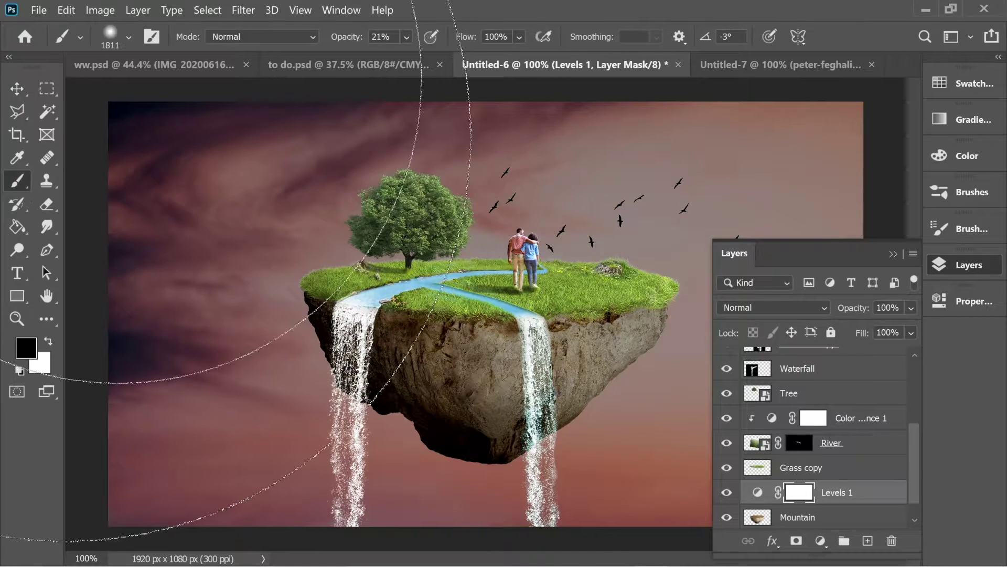
left_click(128, 40)
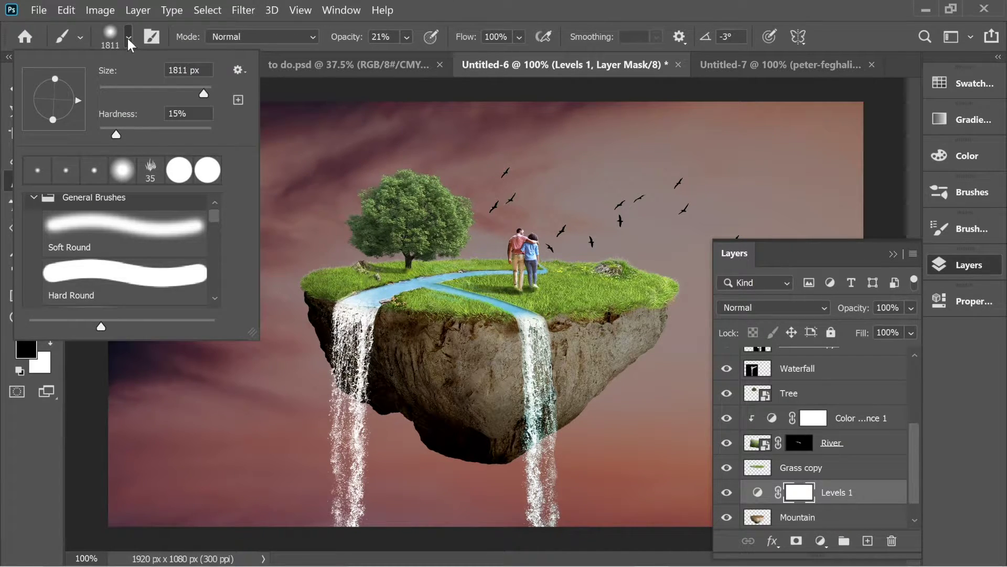
left_click(128, 38)
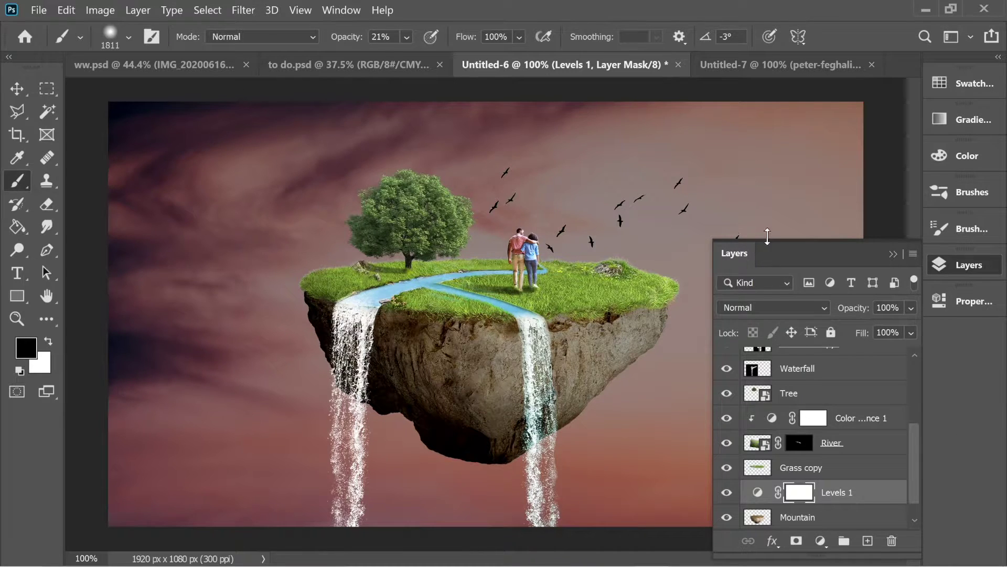
left_click(749, 226)
left_click(749, 225)
left_click(749, 226)
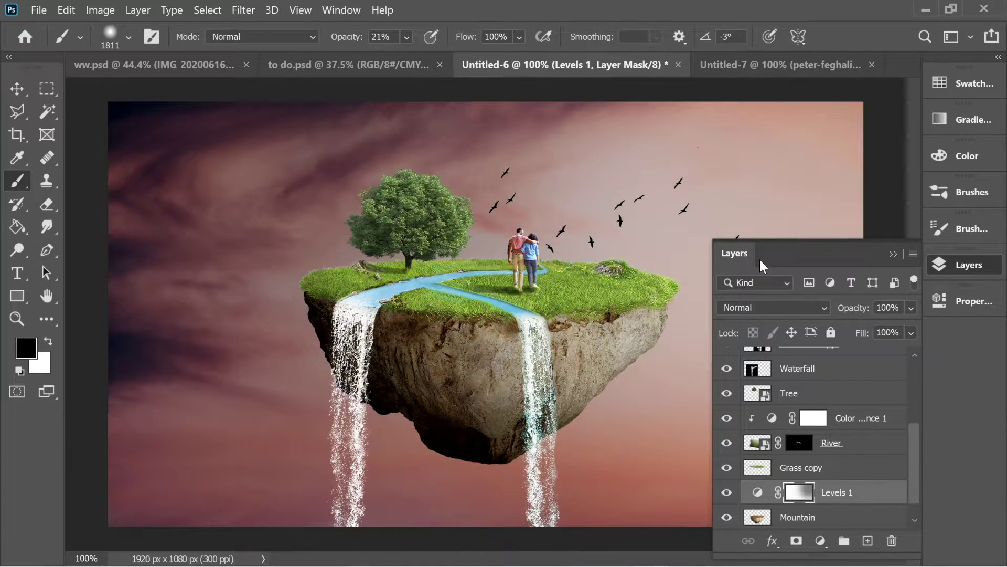
Clip the Levels adjustment to the Mountain layer.
left_click_drag(784, 251, 820, 278)
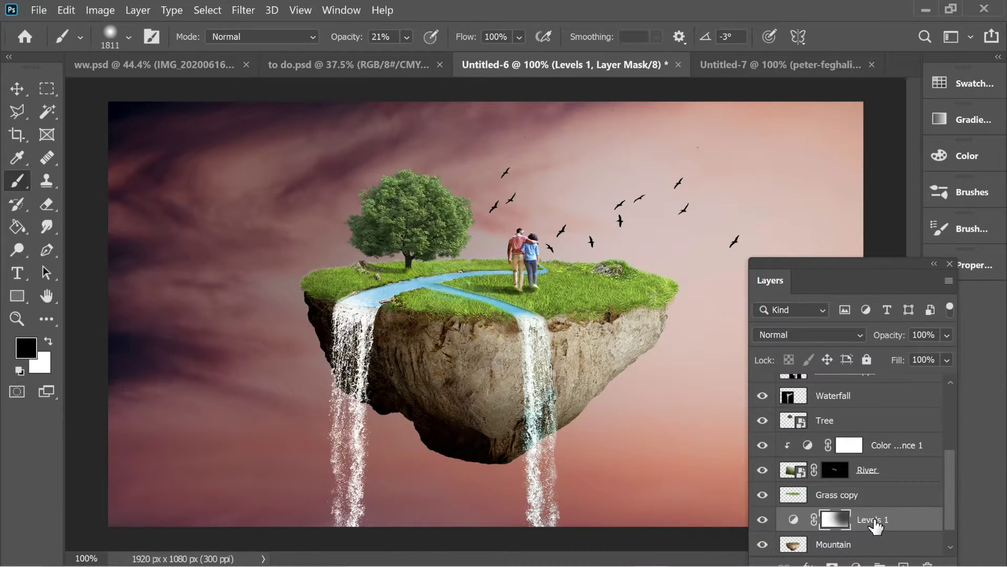
right_click(868, 534)
left_click(692, 334)
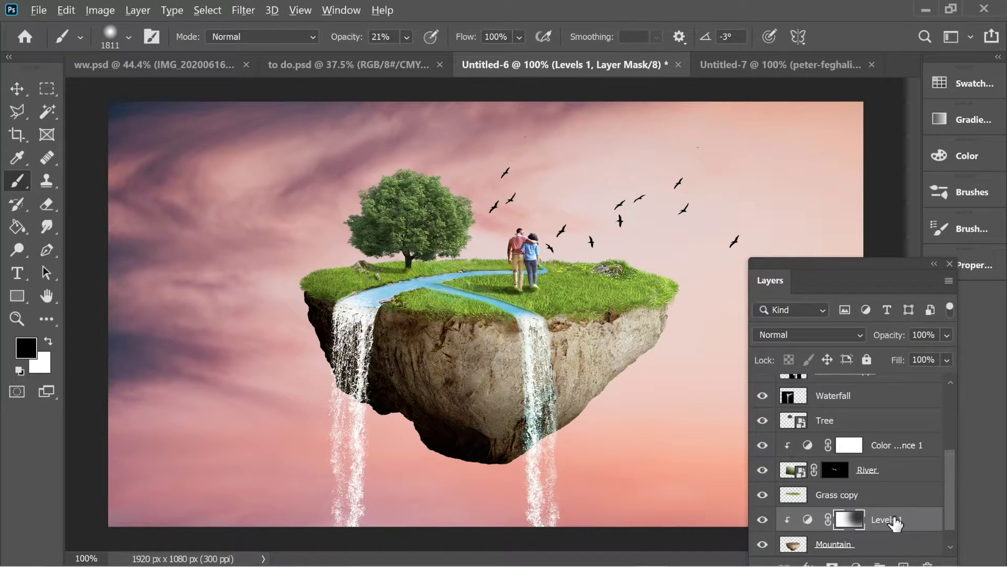
Duplicate the masked Levels adjustment above the Grass copy layer and clip the duplicate to that layer.
left_click_drag(883, 523, 869, 494)
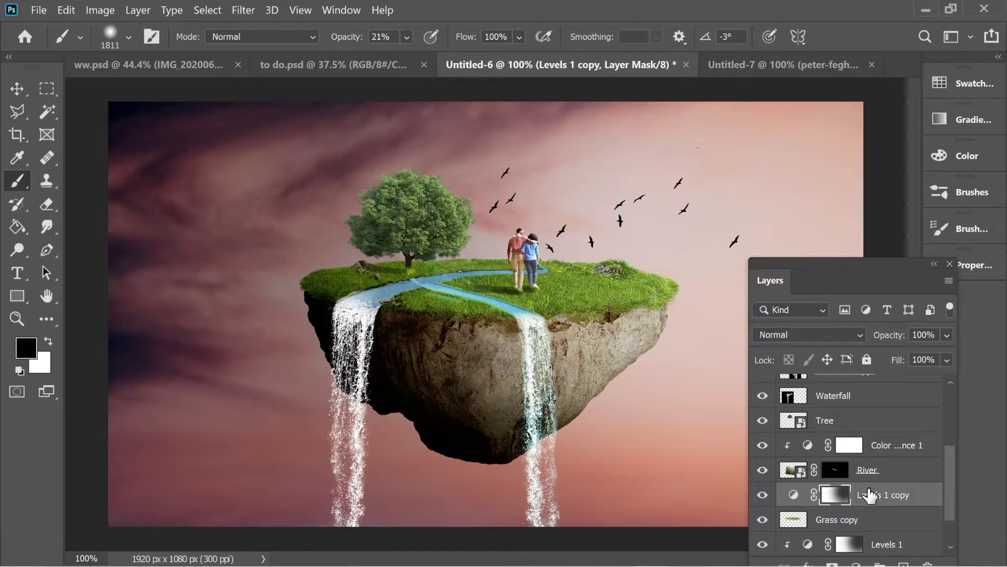
right_click(871, 490)
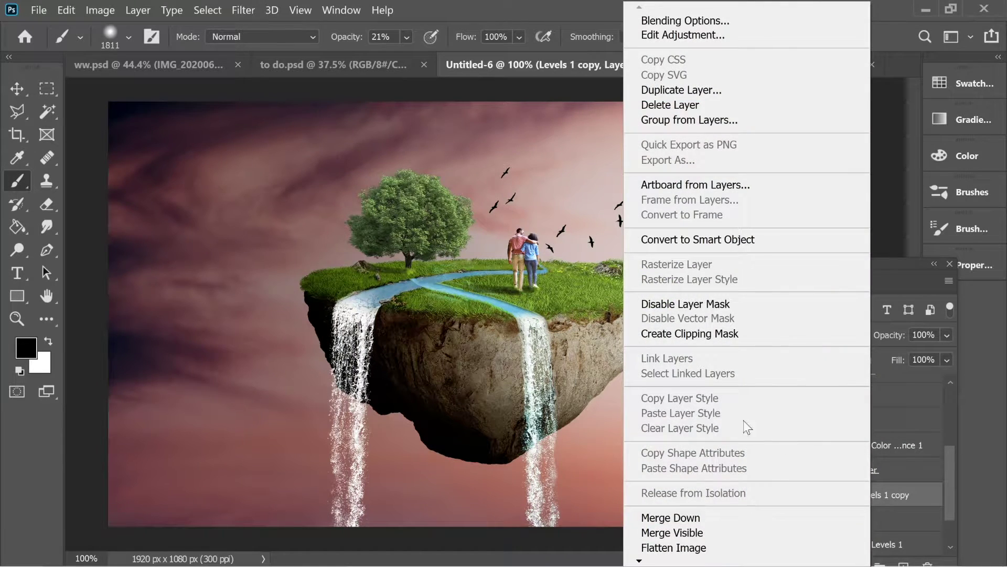
left_click(703, 338)
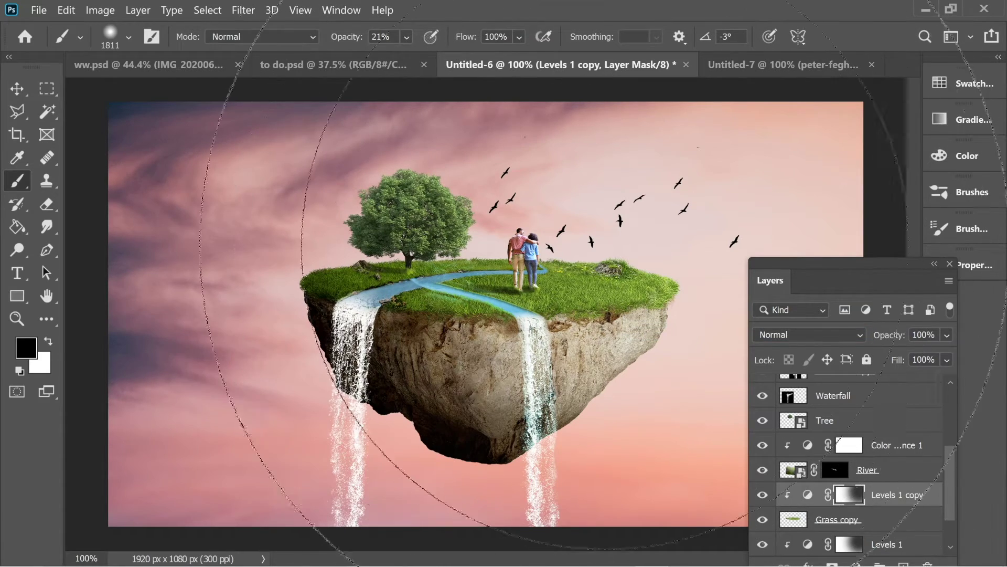
Select the left waterfall's layer and lower its opacity to 72%.
left_click(17, 90)
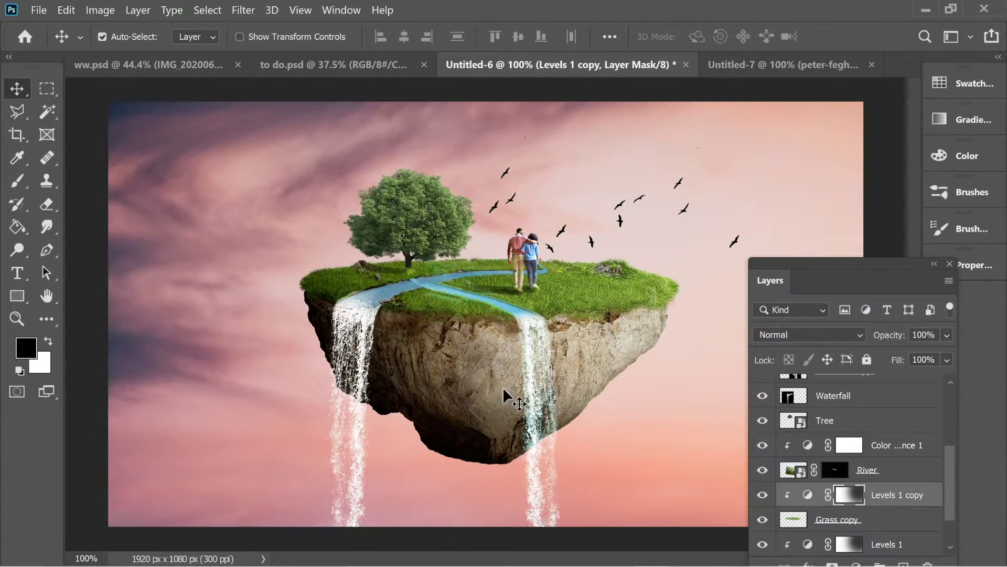
left_click(357, 322)
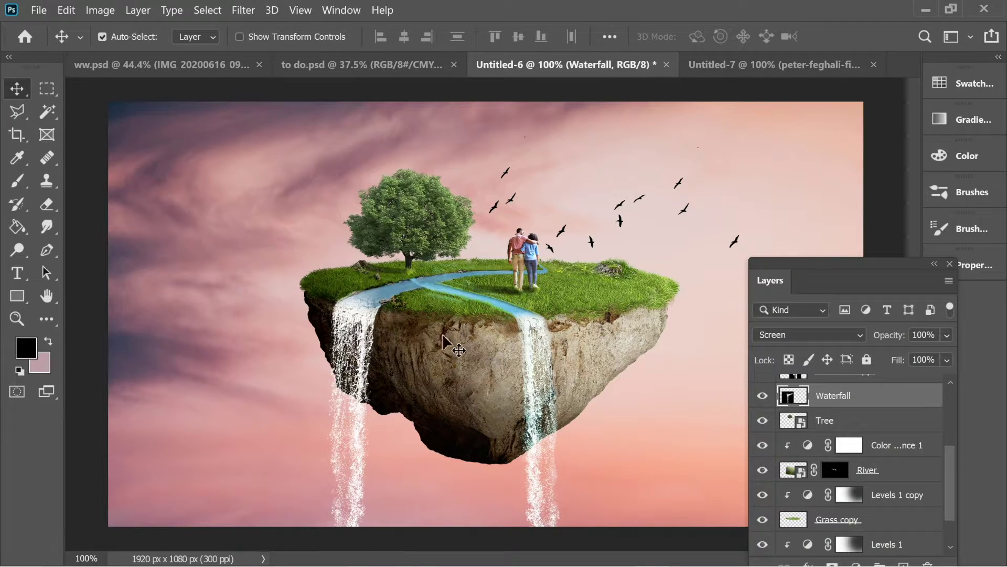
left_click_drag(352, 336, 361, 341)
left_click(947, 335)
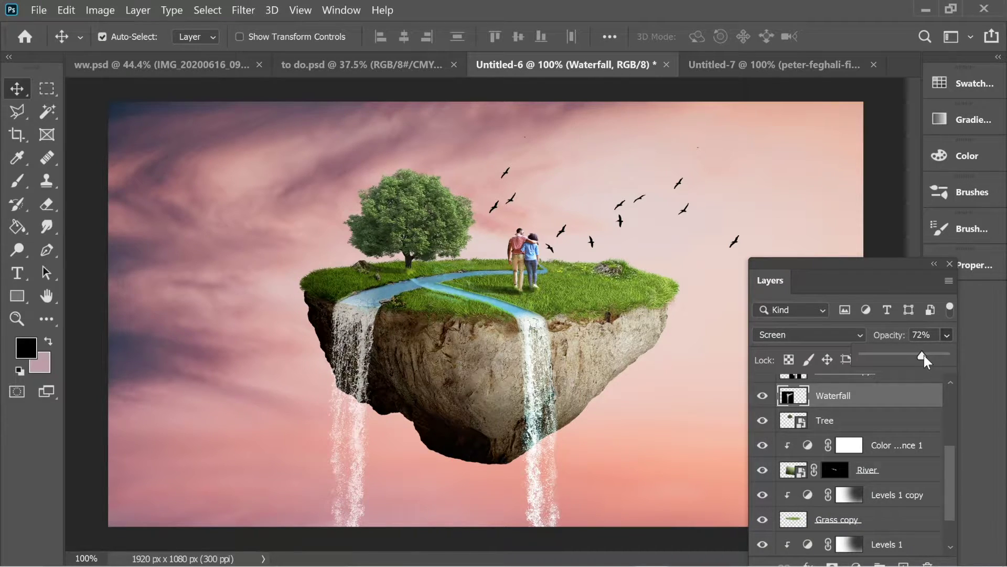
Add a Levels adjustment above the People layer with the white output level at 129 and the black input level at 35.
scroll(908, 408, "up", 2)
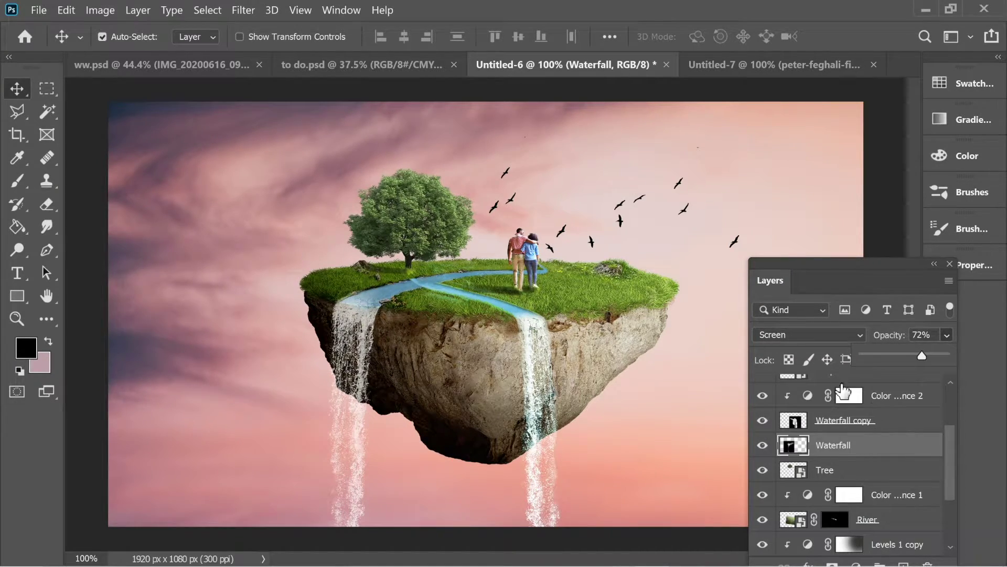
scroll(892, 420, "up", 3)
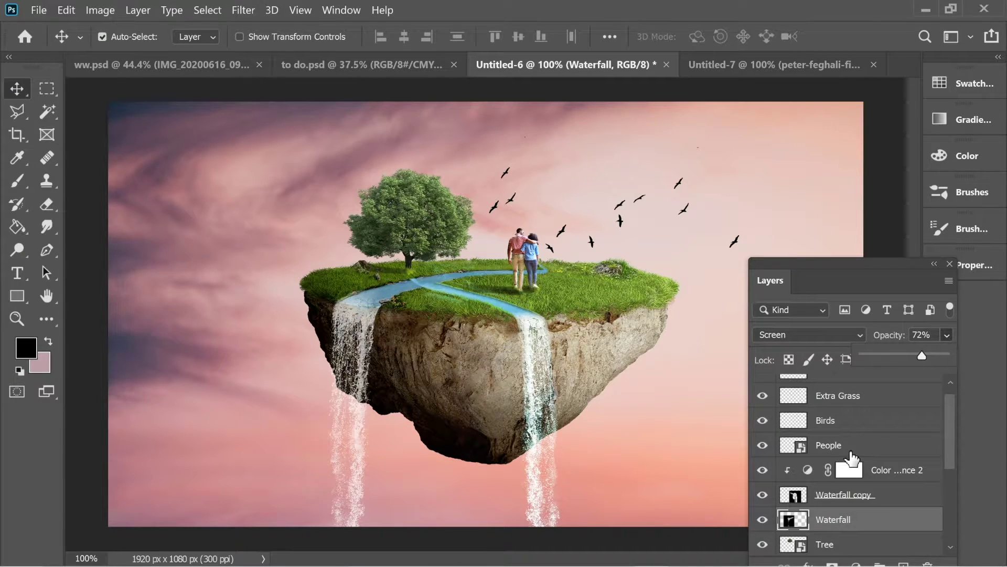
left_click(851, 451)
scroll(851, 448, "down", 2)
scroll(834, 435, "up", 1)
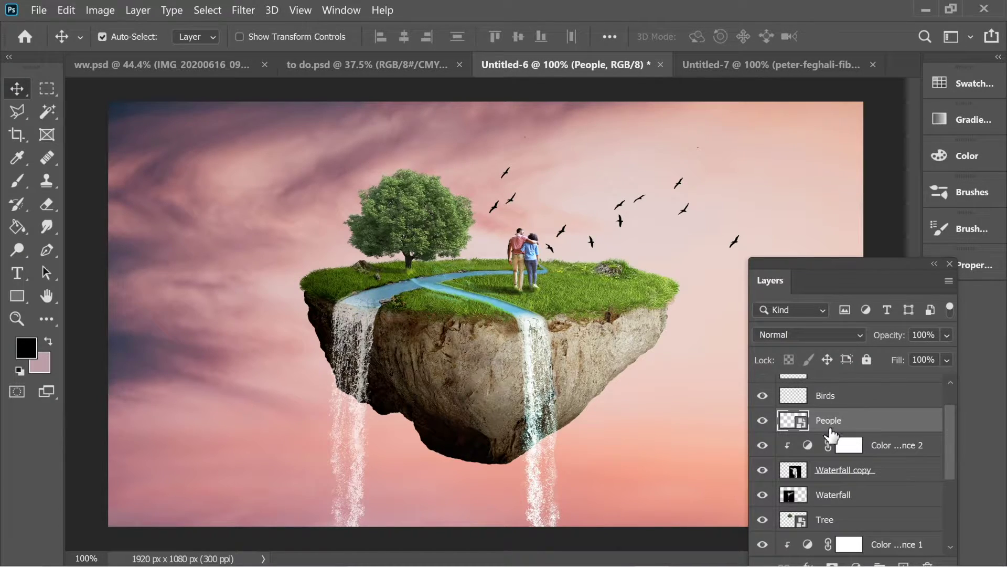
left_click(857, 563)
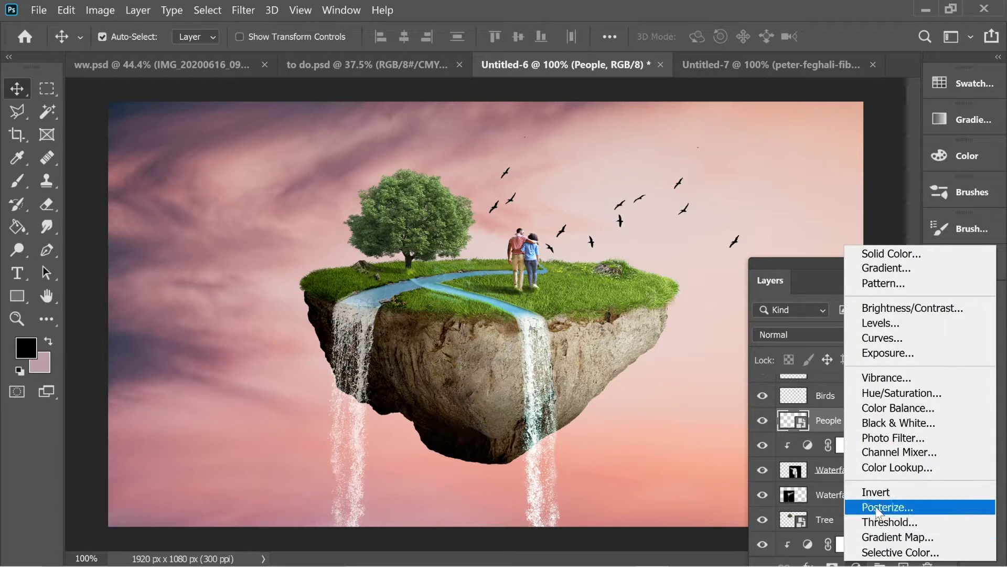
left_click(881, 324)
left_click_drag(897, 493, 822, 494)
left_click_drag(750, 443, 765, 442)
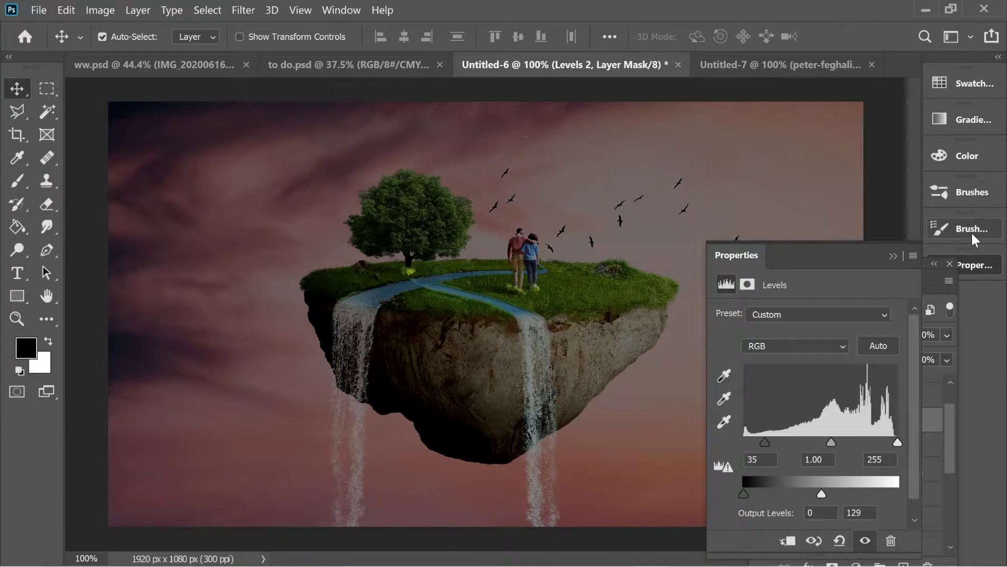
left_click(893, 256)
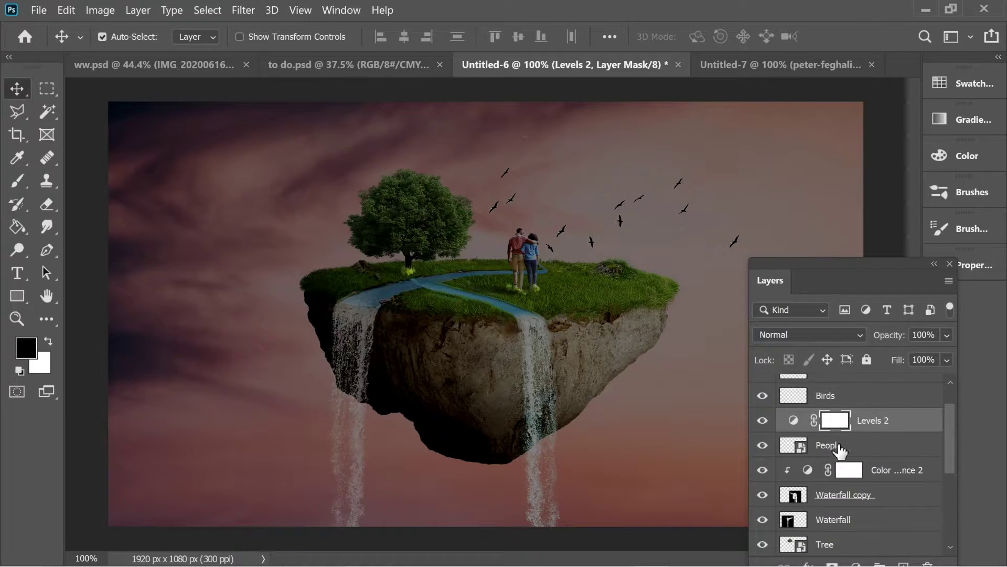
Paint black at 21% opacity over the sunlit right side of the Levels 2 mask, and clip the adjustment to the People layer.
left_click(16, 183)
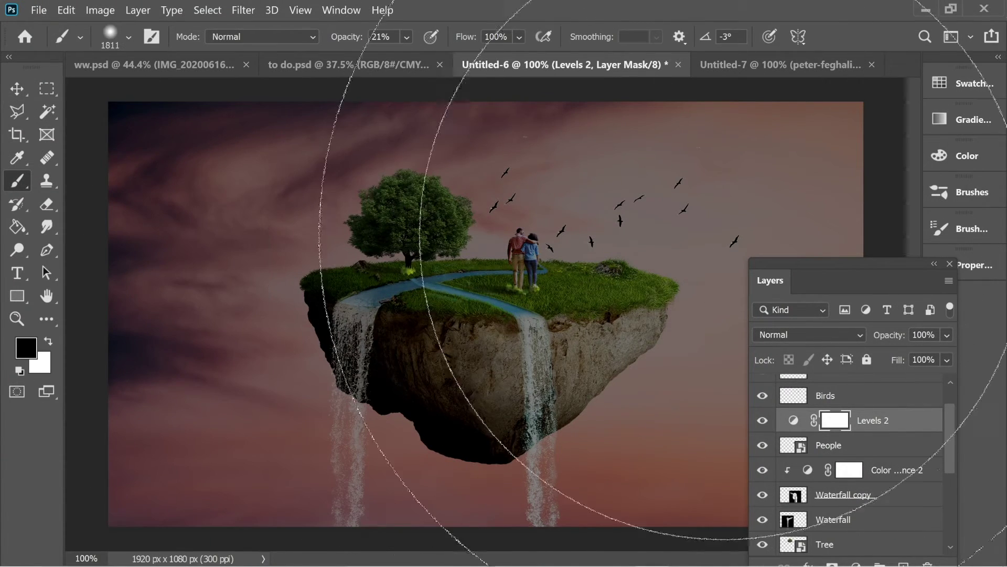
left_click(786, 201)
left_click(749, 199)
left_click(753, 195)
left_click(749, 194)
left_click(760, 196)
right_click(886, 431)
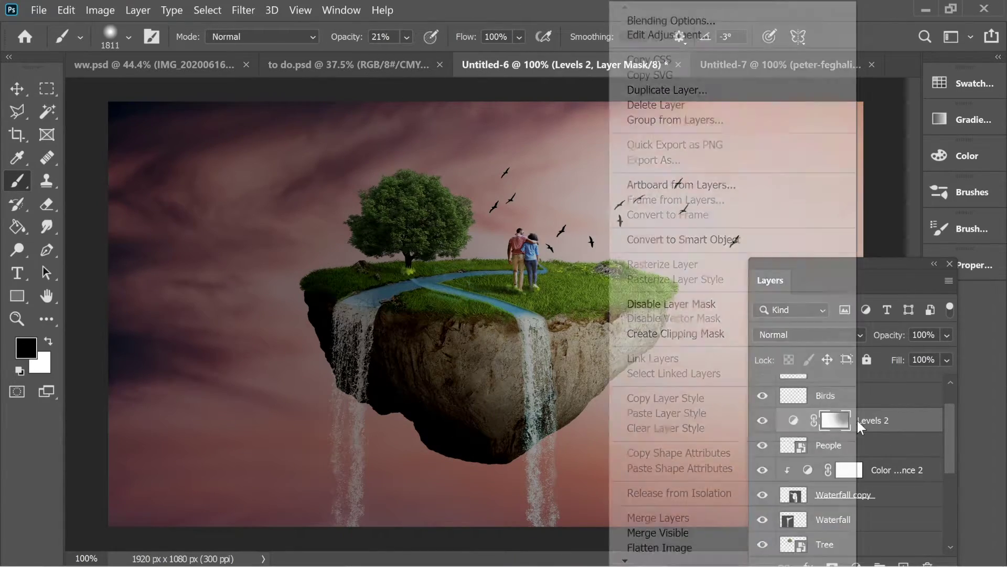
left_click(725, 335)
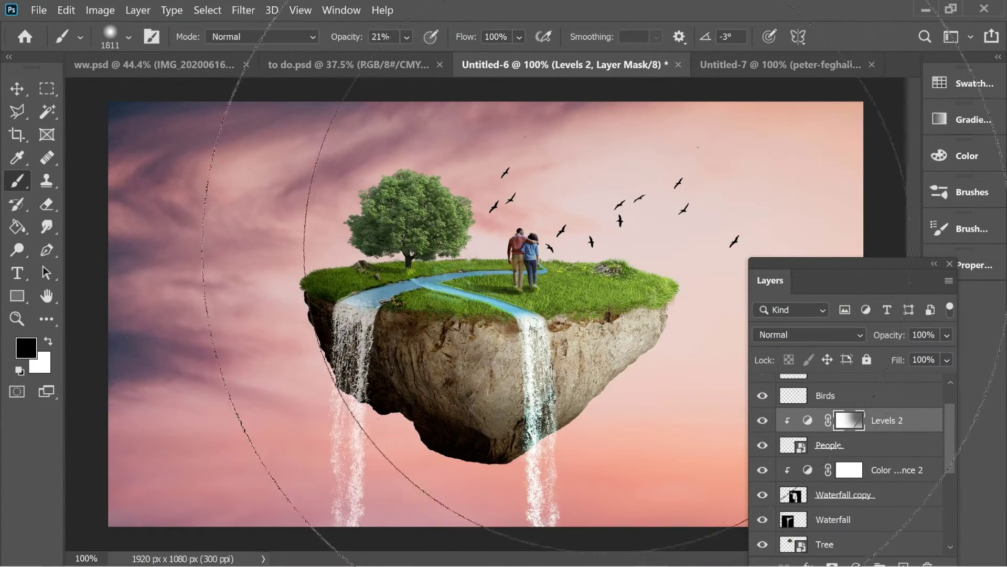
Reduce the brush size to 44 px and paint the Levels 2 mask along the couple's right edge.
left_click(128, 37)
left_click_drag(203, 93, 127, 90)
left_click(540, 237)
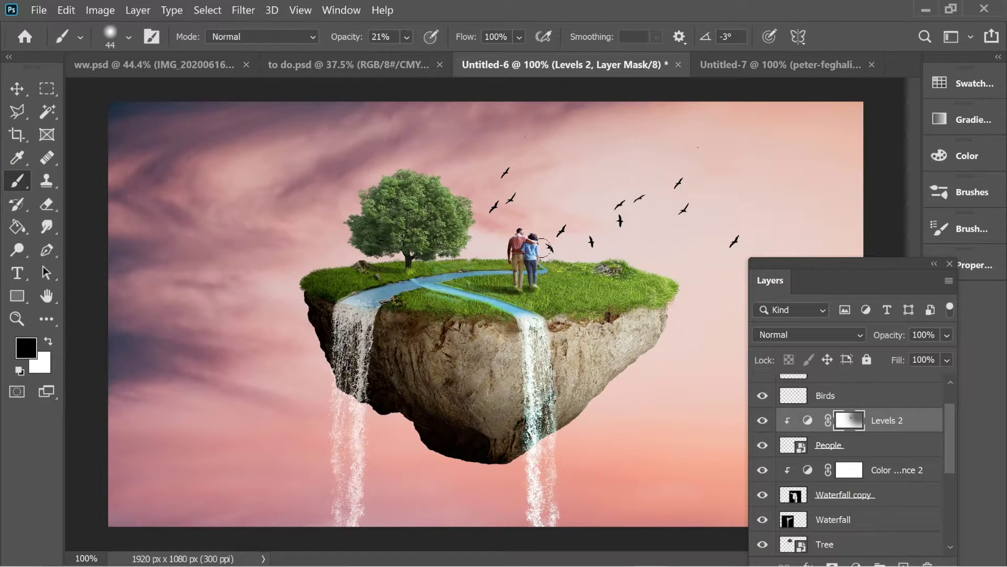
Add a Levels adjustment above the Tree layer, lowering the white output level and raising the black input level.
left_click(892, 424)
scroll(884, 426, "up", 2)
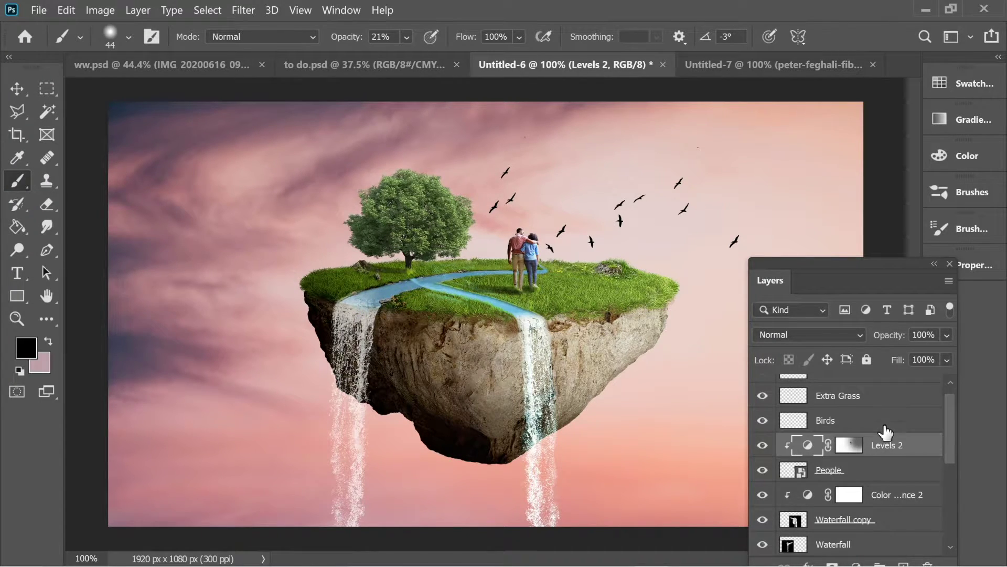
scroll(887, 533, "down", 3)
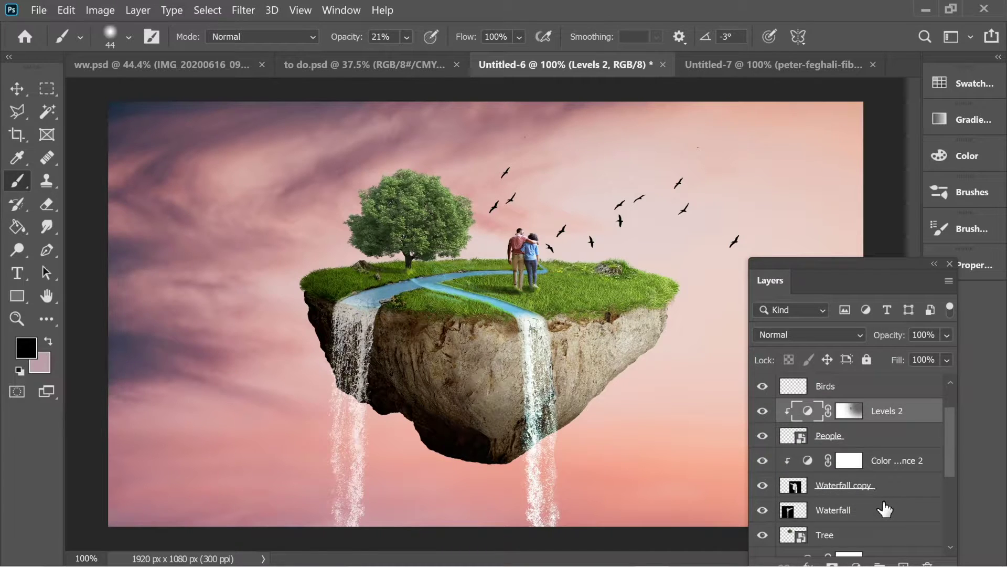
left_click(842, 494)
left_click(835, 510)
left_click(856, 563)
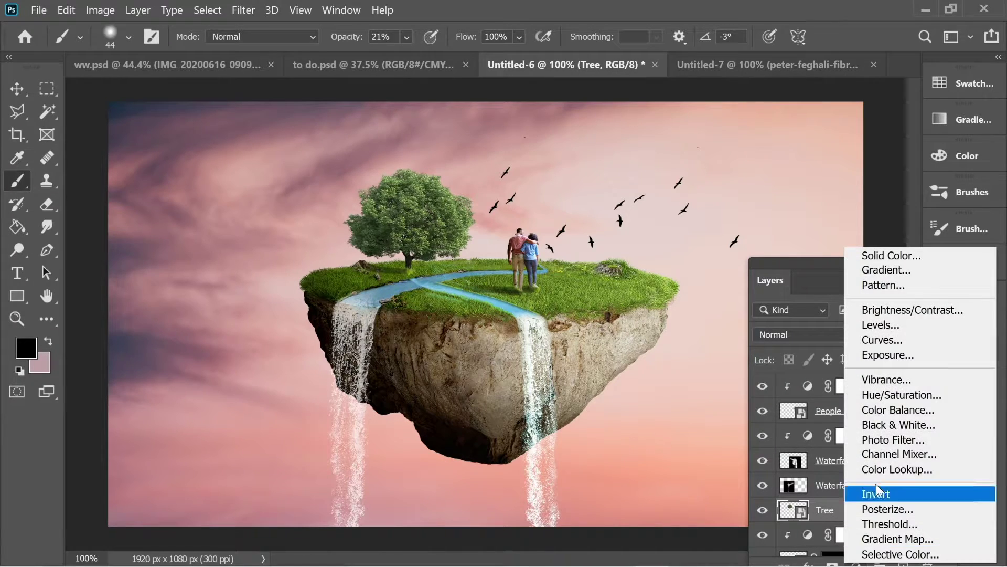
left_click(879, 331)
left_click_drag(897, 494, 833, 496)
left_click_drag(744, 442, 772, 445)
left_click(894, 255)
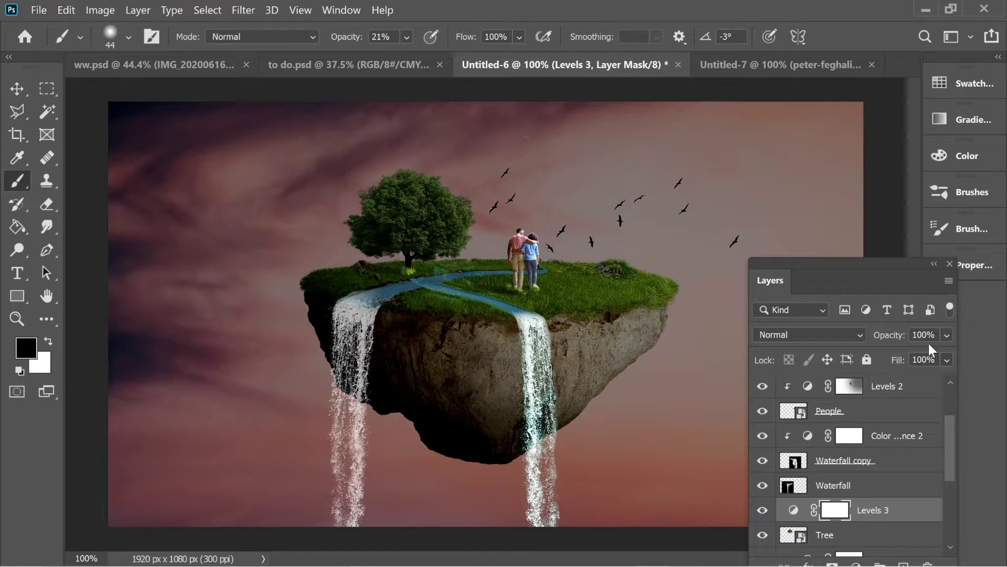
Paint black with a 105 px brush on the Levels 3 mask over the tree's upper-right foliage.
left_click(130, 40)
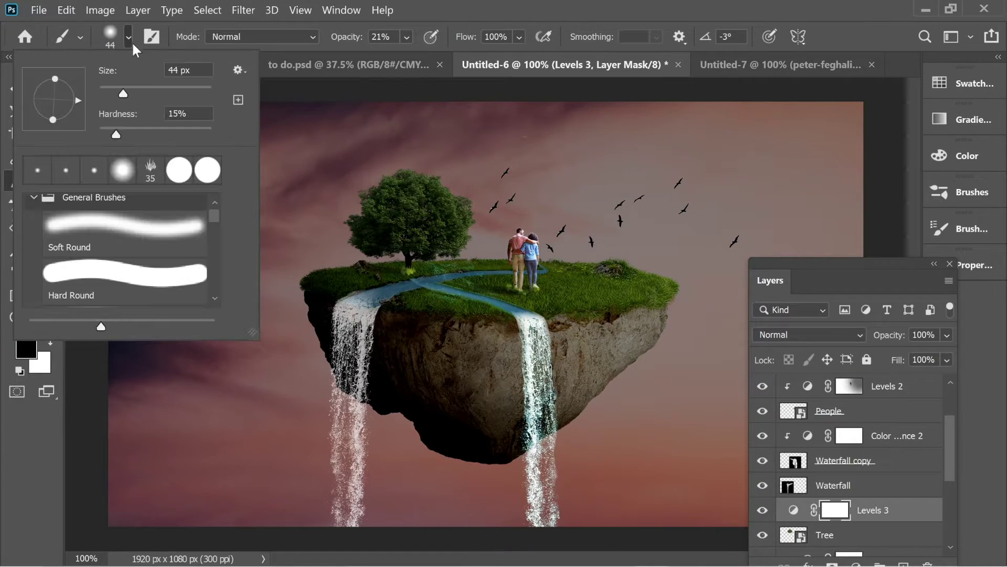
left_click_drag(136, 89, 160, 89)
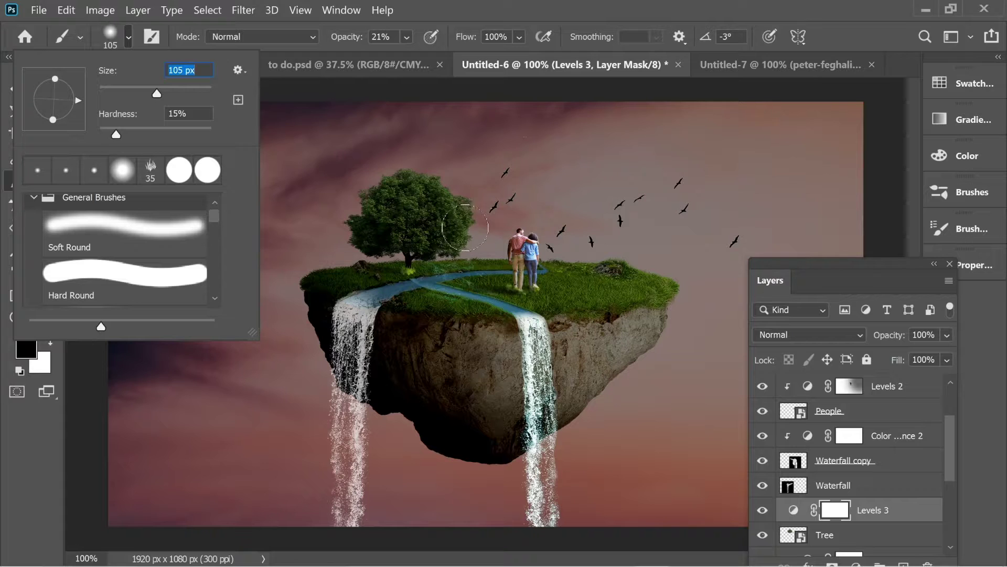
left_click(836, 519)
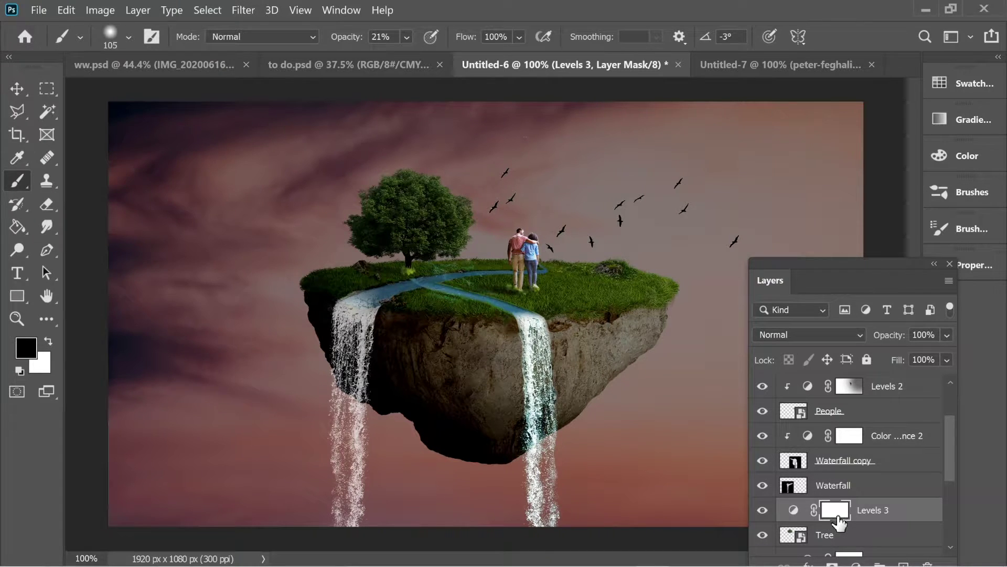
mouse_move(448, 220)
left_mouse_down()
mouse_move(407, 179)
mouse_move(436, 207)
mouse_move(451, 244)
mouse_move(427, 193)
mouse_move(437, 241)
mouse_move(426, 205)
left_mouse_up()
Clip the Levels 3 adjustment to the Tree layer and paint its mask over the lower-right foliage.
right_click(874, 514)
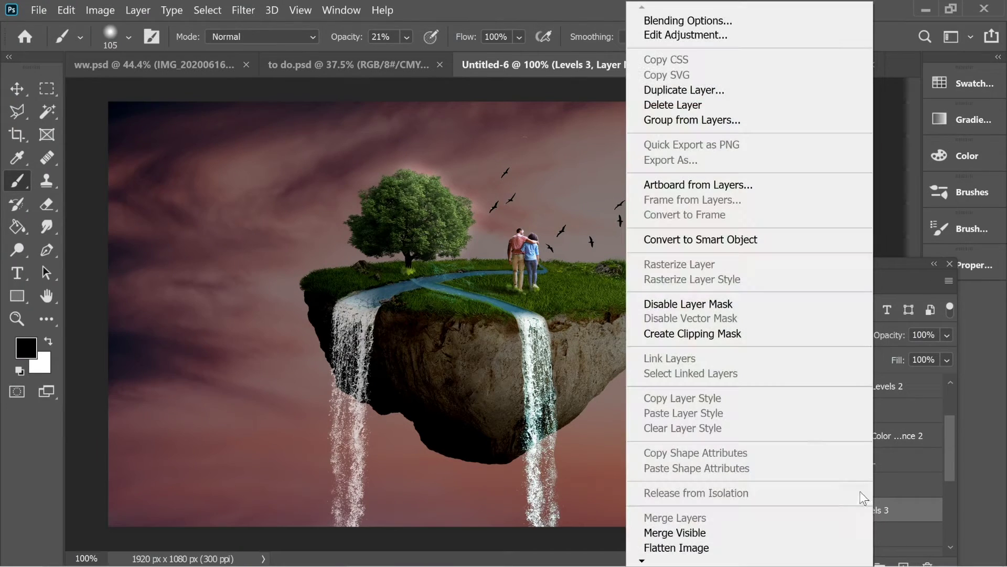
left_click(694, 333)
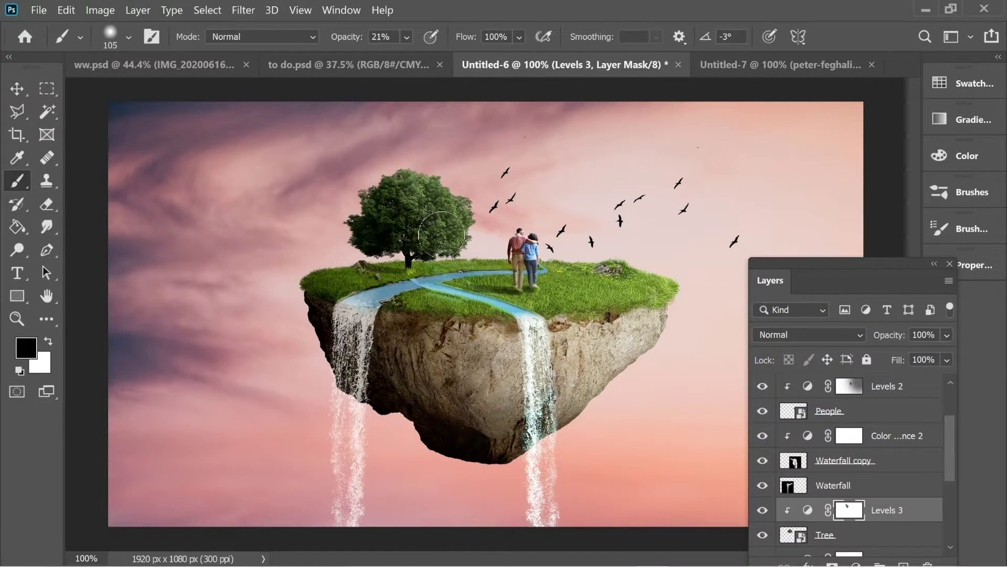
mouse_move(432, 244)
left_mouse_down()
mouse_move(404, 184)
mouse_move(464, 222)
mouse_move(462, 237)
mouse_move(425, 258)
left_mouse_up()
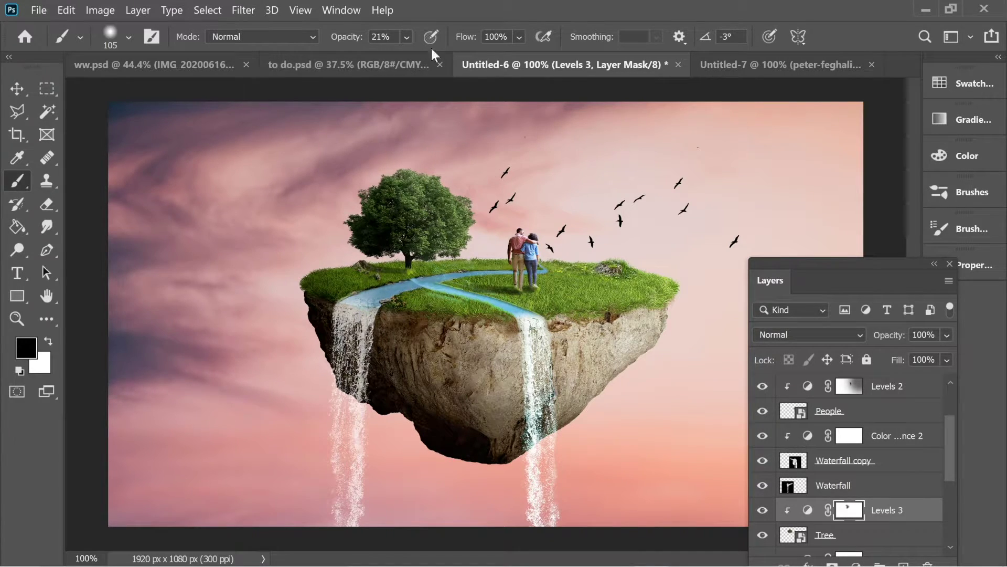
Dock the floating Layers panel with the collapsed panels and add a new layer above the Shadow layer.
left_click(17, 88)
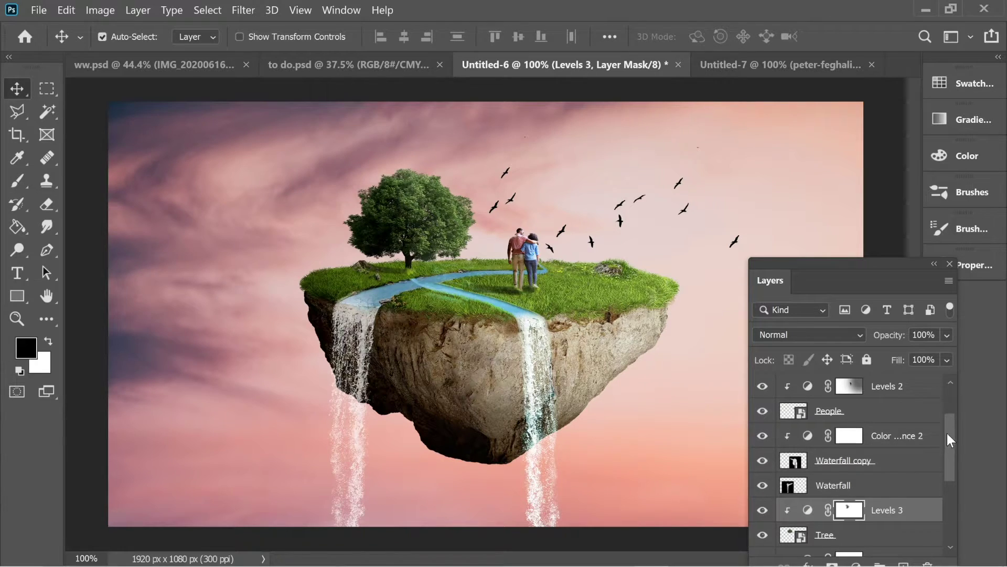
scroll(946, 432, "up", 3)
left_click(850, 388)
left_click_drag(871, 266, 962, 301)
left_click(968, 301)
left_click(867, 540)
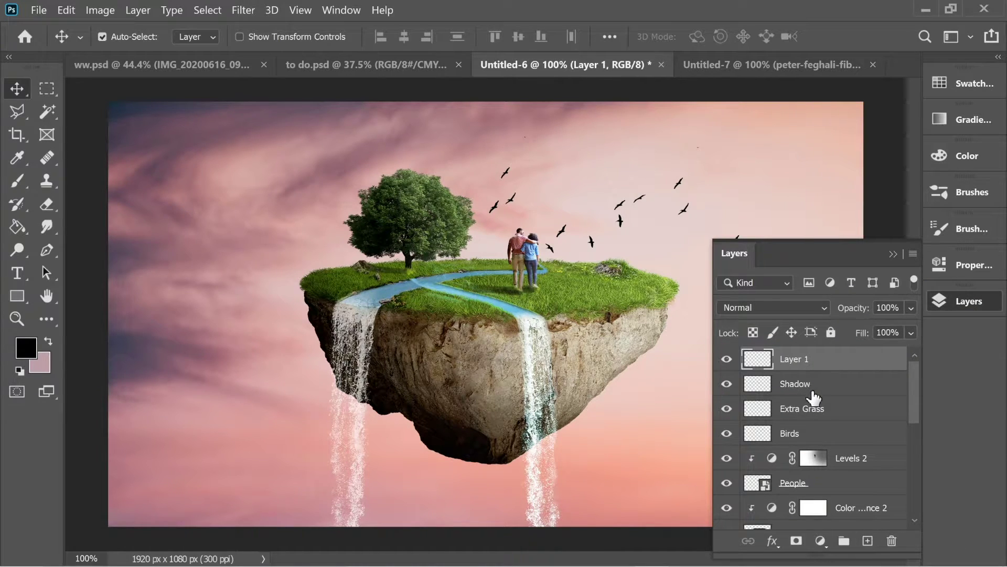
Add a gradient fill on the topmost layer using the Orange_02 preset from the Oranges group.
left_click(821, 541)
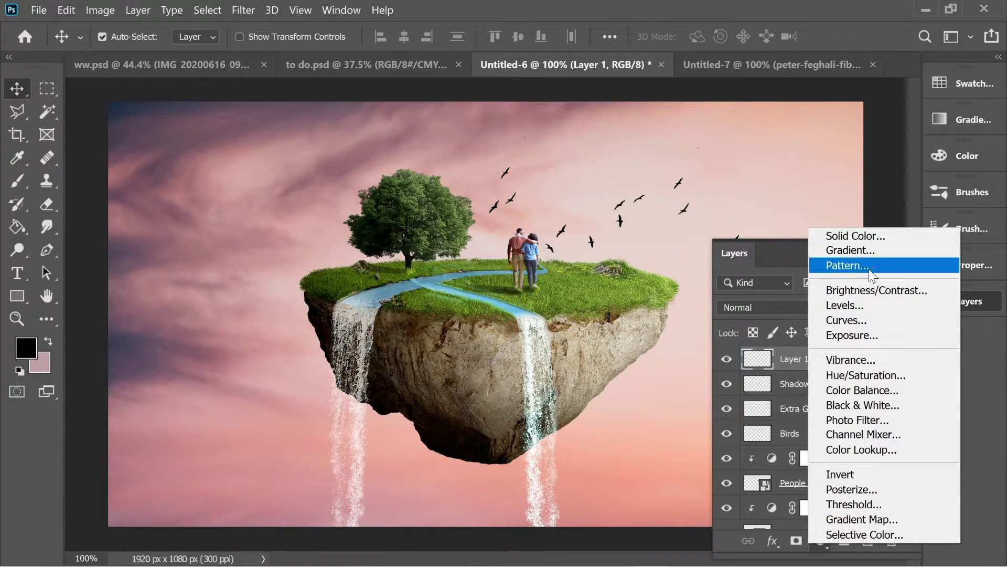
left_click(870, 251)
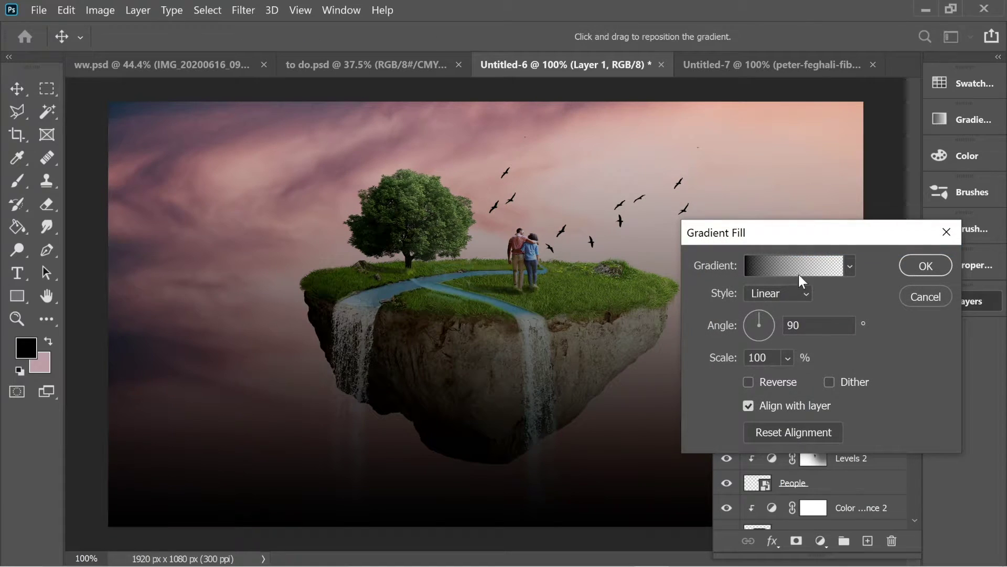
left_click(788, 266)
scroll(648, 215, "down", 2)
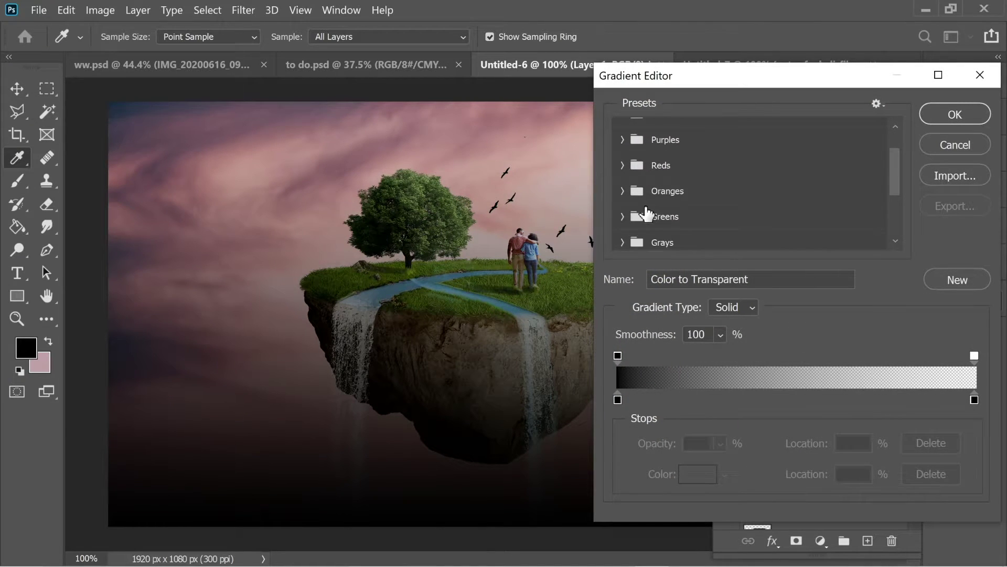
scroll(646, 213, "down", 4)
scroll(642, 215, "up", 1)
scroll(640, 214, "up", 1)
left_click(623, 139)
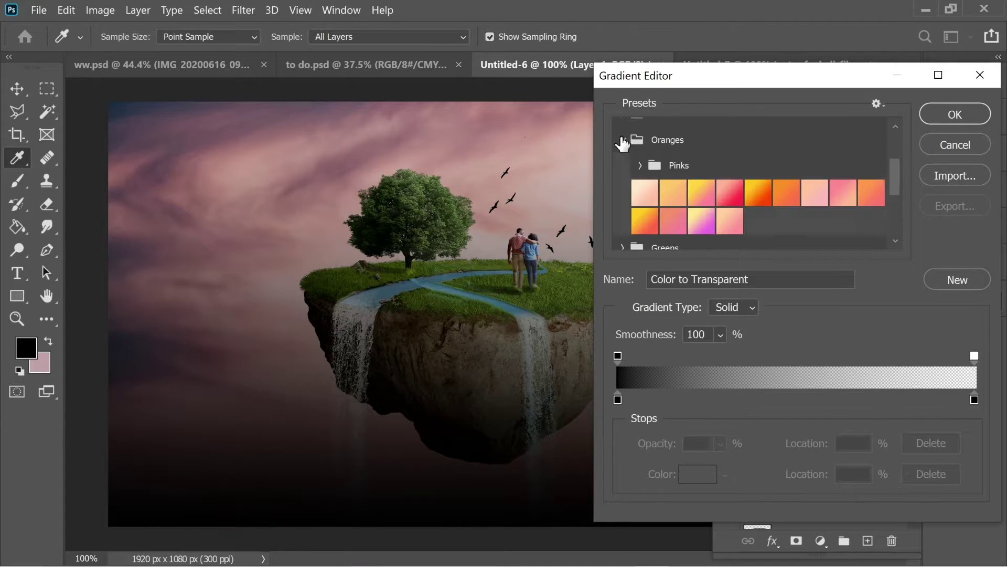
left_click(678, 198)
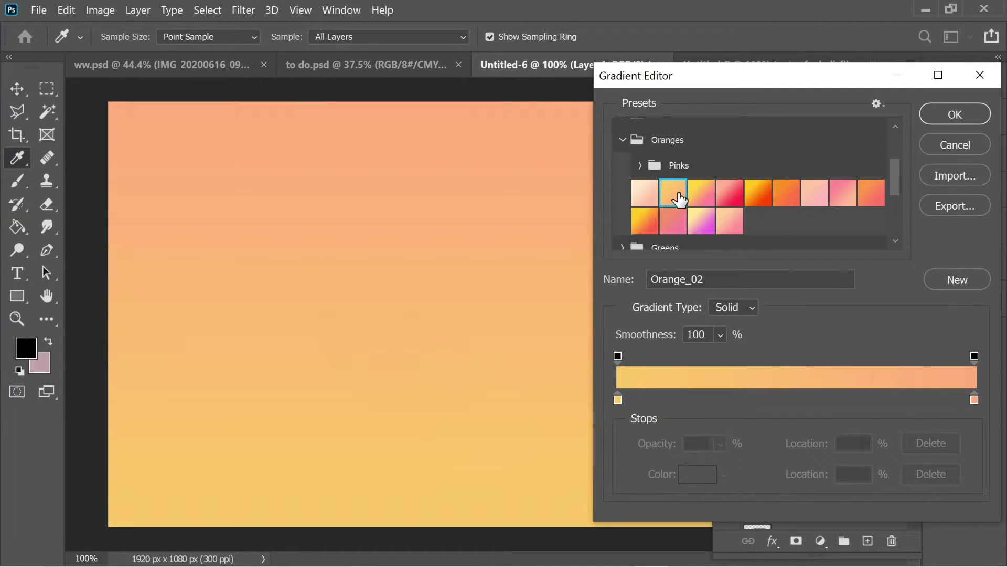
left_click(945, 120)
Change the gradient's end color stop at 100% location to black (000000).
left_click(811, 266)
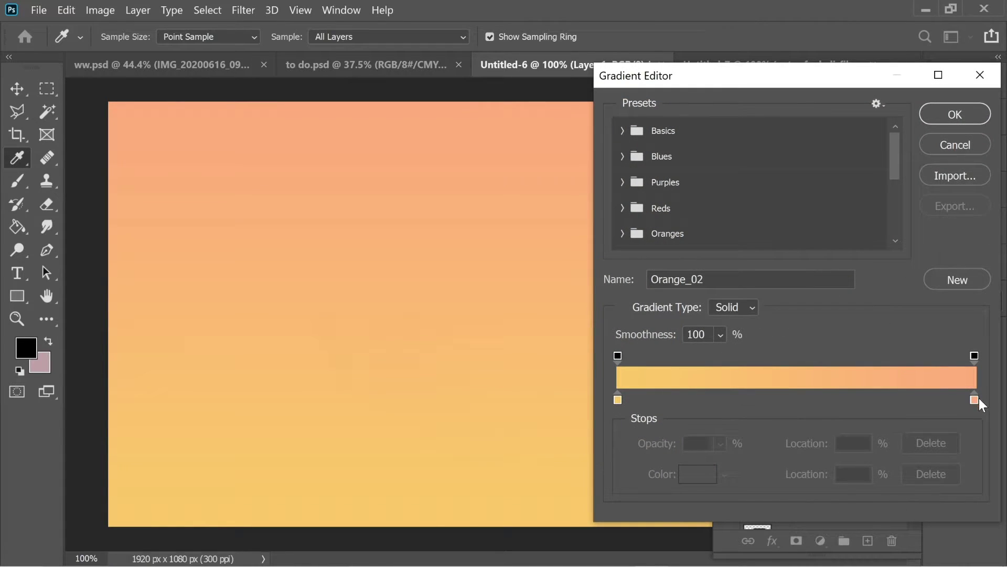
double_click(973, 398)
left_click(590, 351)
left_click_drag(590, 351, 537, 392)
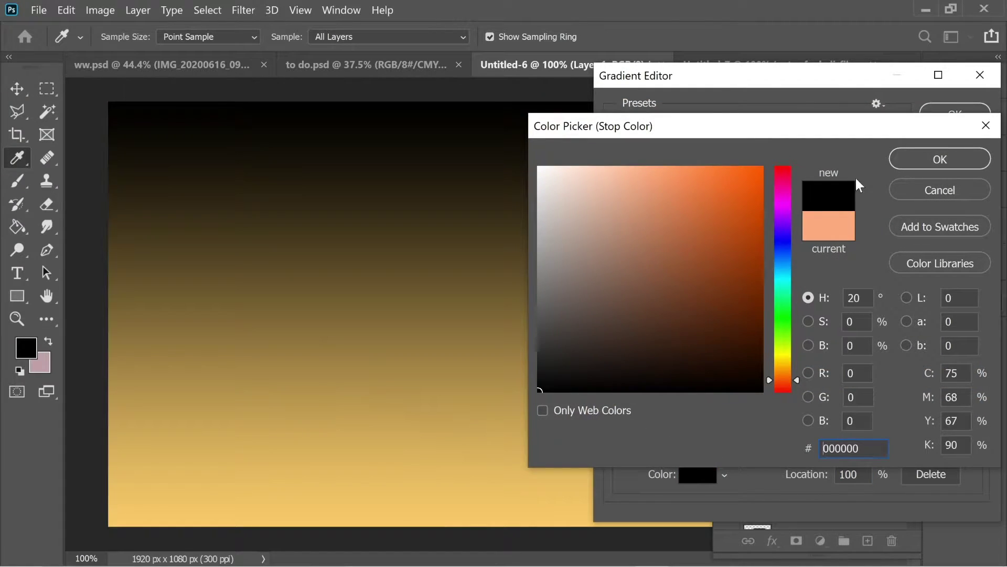
left_click(907, 163)
left_click(972, 121)
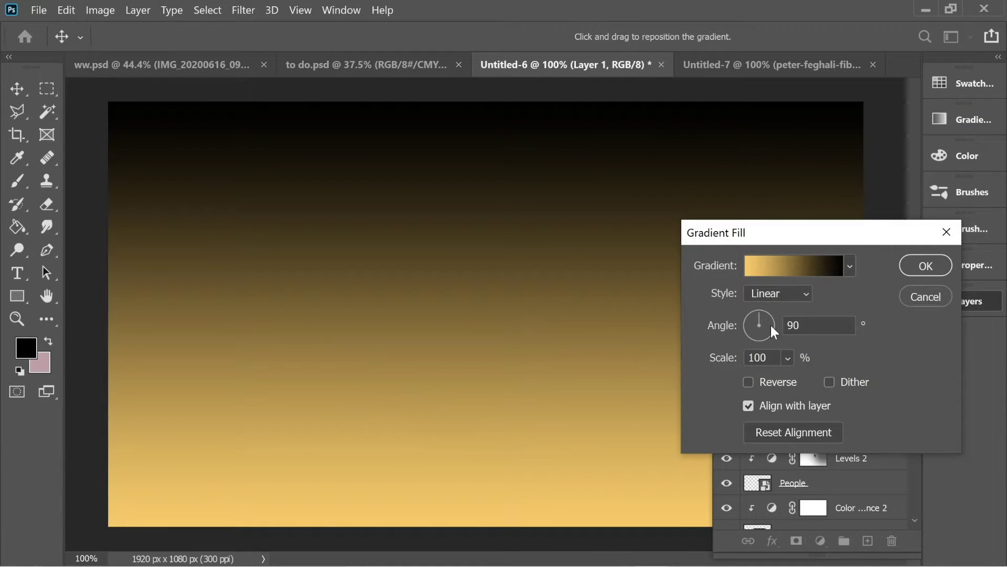
Set the gradient fill's angle to 178.01° and its layer's blend mode to Soft Light.
left_click_drag(762, 318, 741, 324)
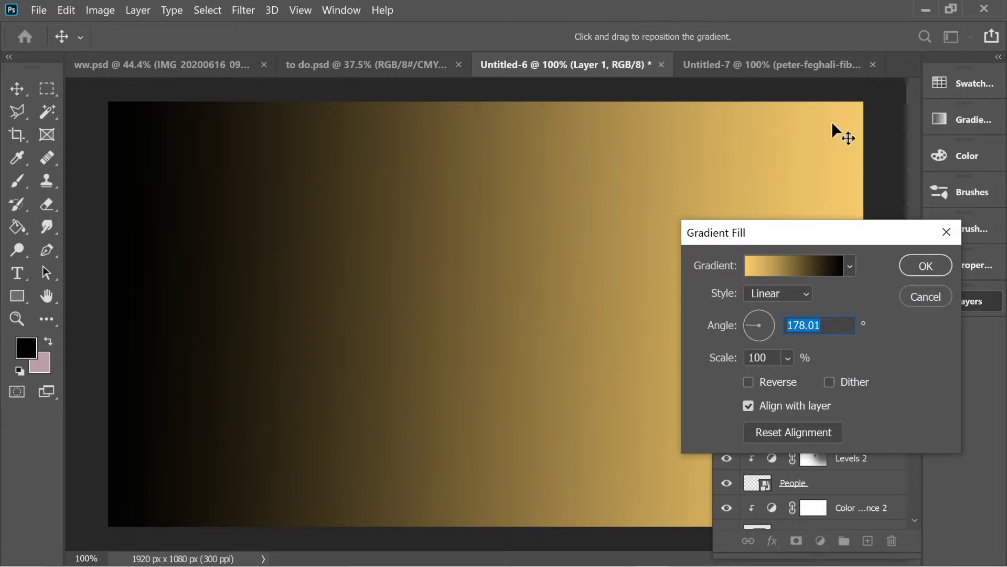
left_click(930, 269)
left_click(817, 314)
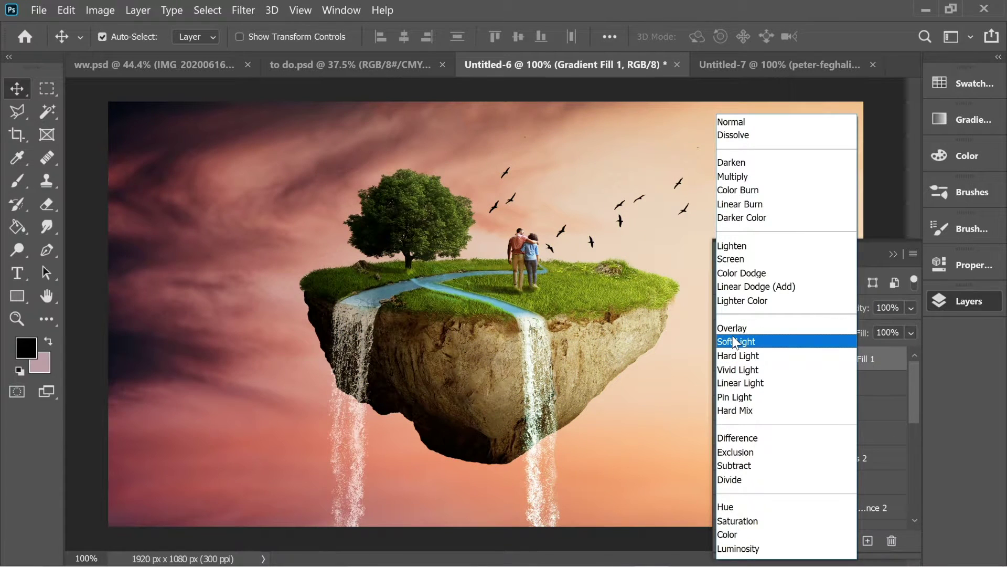
left_click(736, 342)
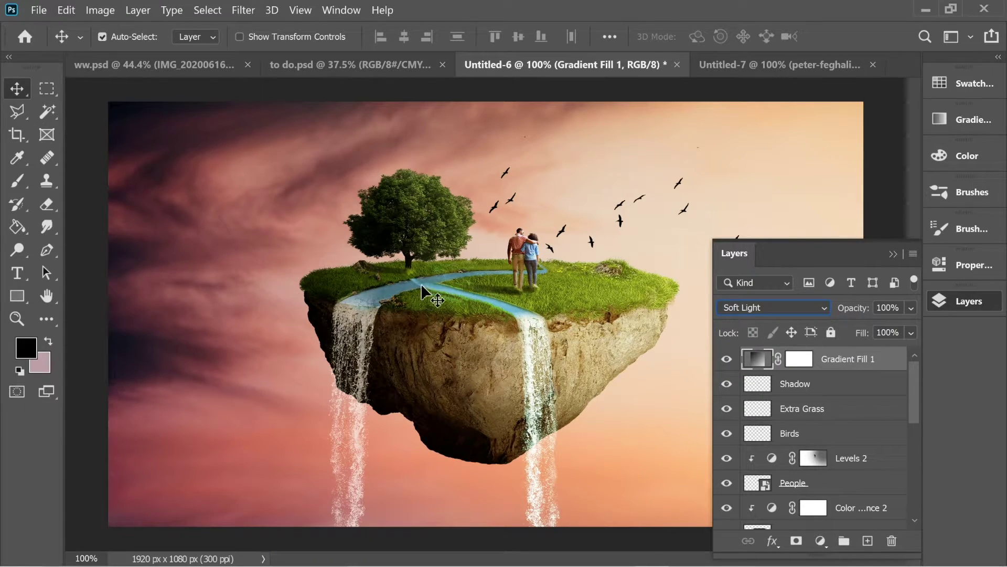
Brush black on the River layer's mask at the river fork to blend the side branch's pale tip into the main stream.
left_click_drag(916, 404, 882, 472)
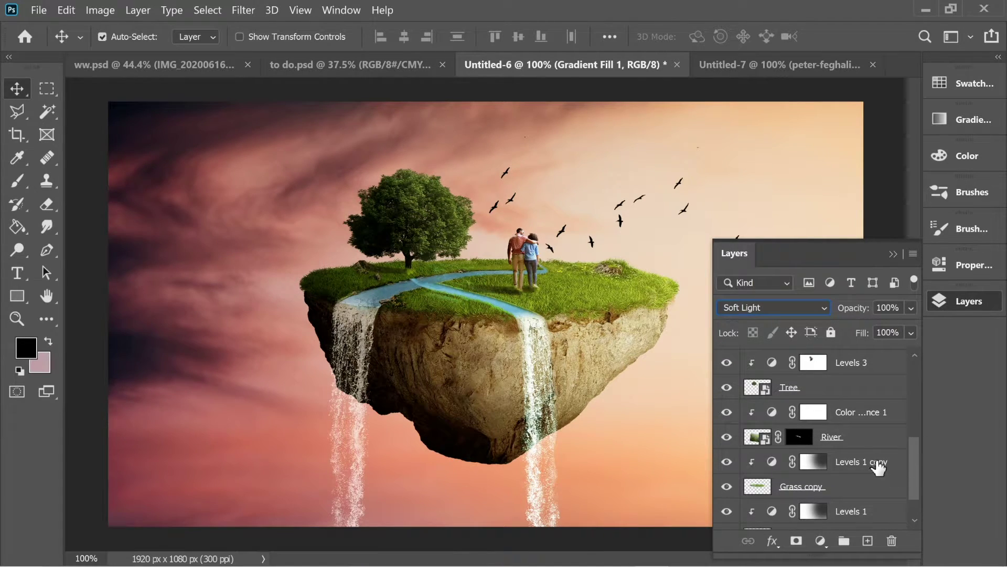
left_click(856, 442)
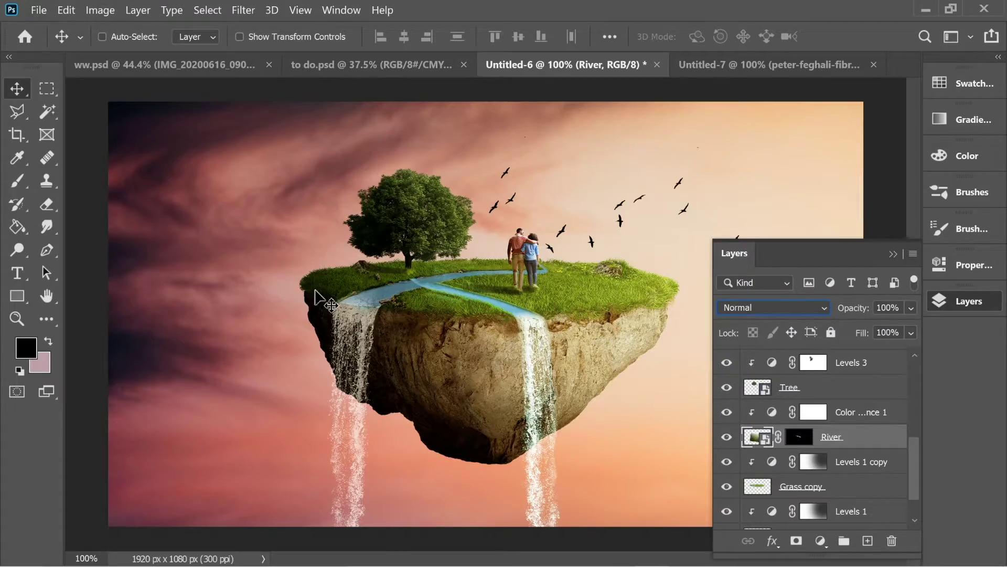
key("ctrl+plus")
key("ctrl+plus")
key("ctrl+plus")
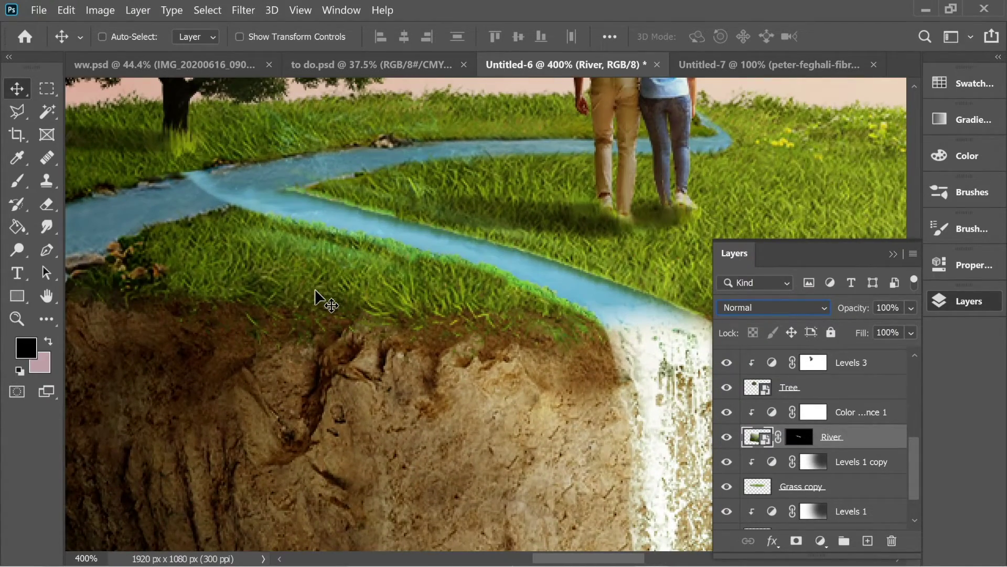
left_click_drag(383, 270, 540, 277)
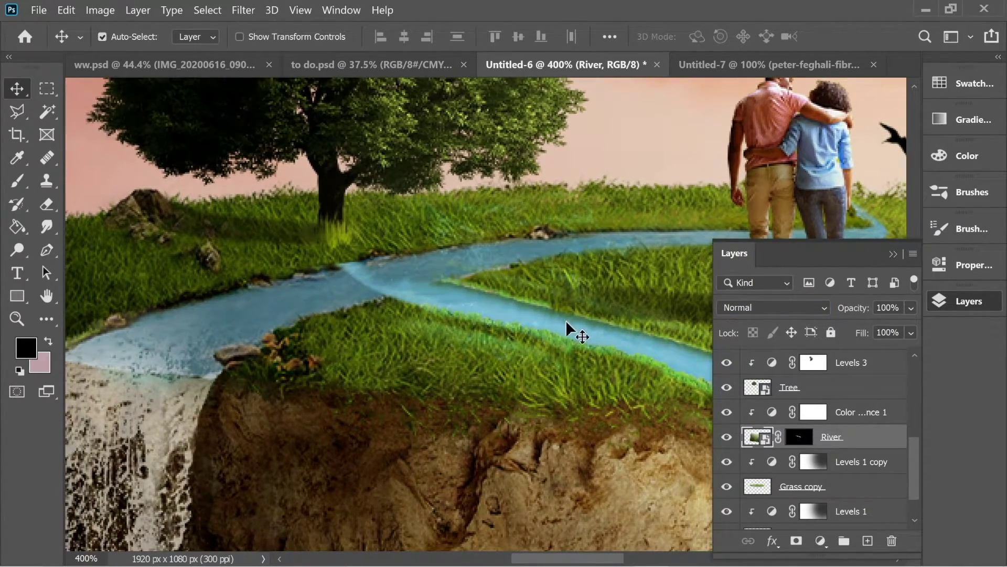
left_click(578, 305)
left_click_drag(914, 401, 877, 468)
left_click(798, 474)
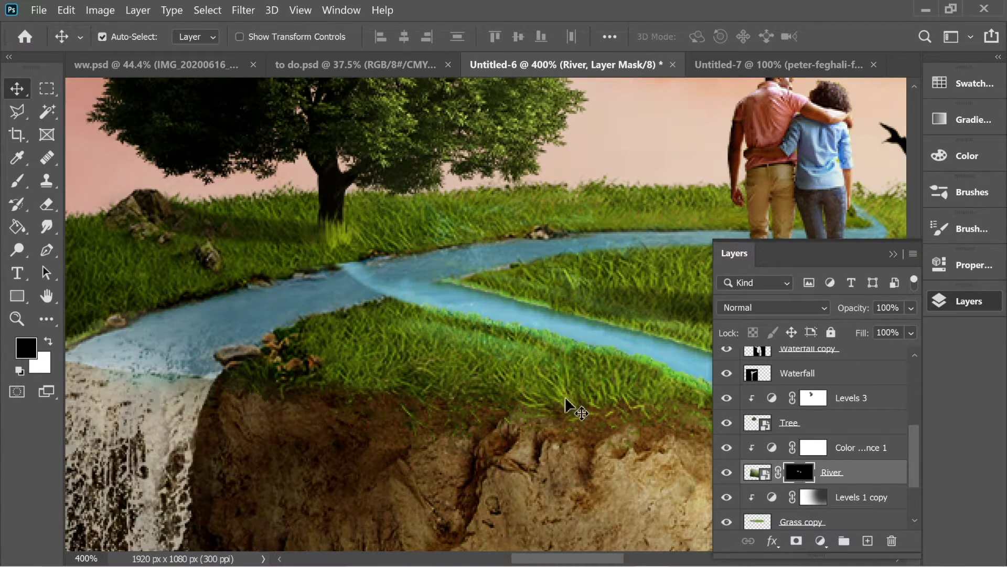
left_click(16, 181)
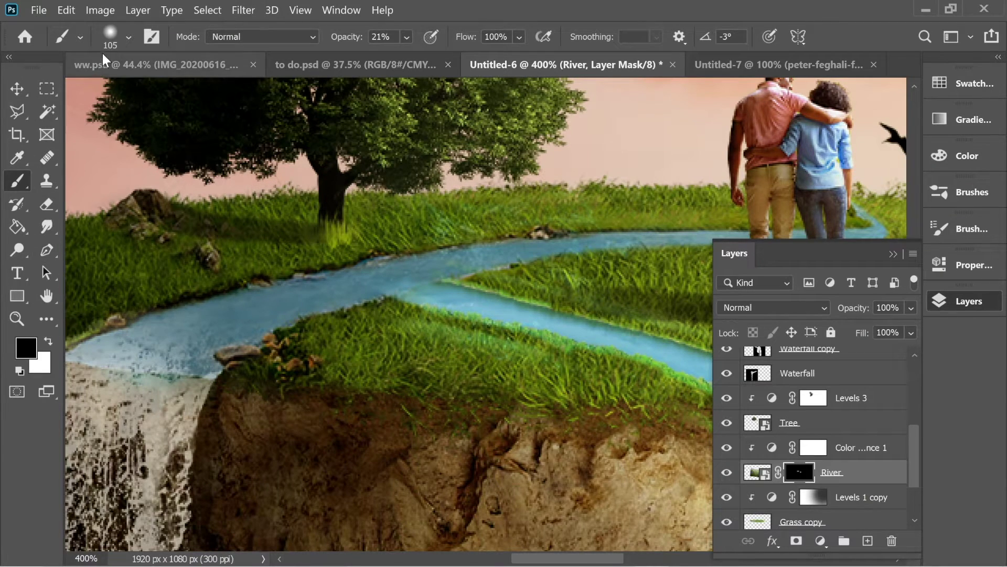
Clone water from the side branch over its tip at the river fork with a 14 px Clone Stamp on the River layer's mask.
left_click(129, 37)
left_click_drag(130, 92, 114, 93)
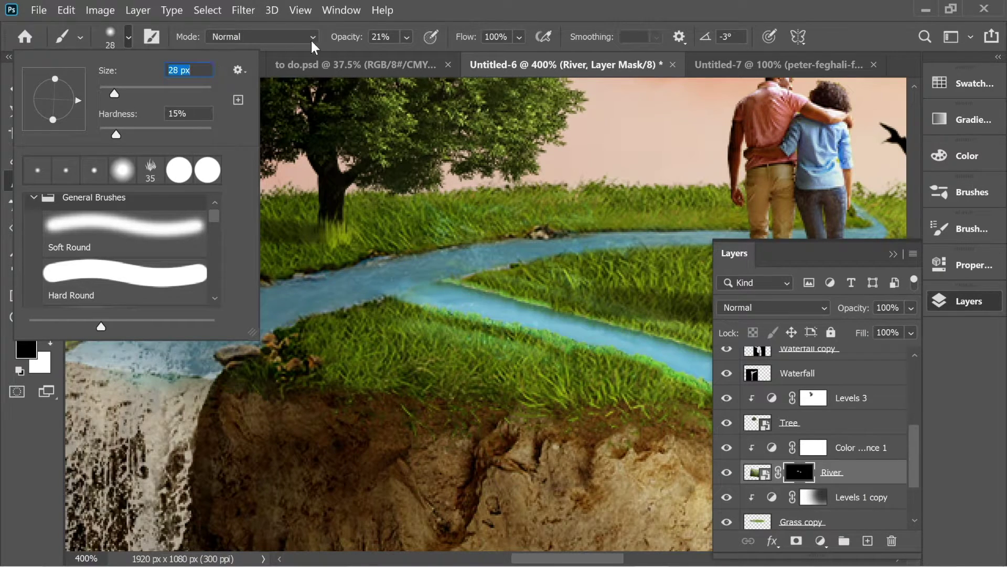
left_click(351, 46)
left_click(46, 184)
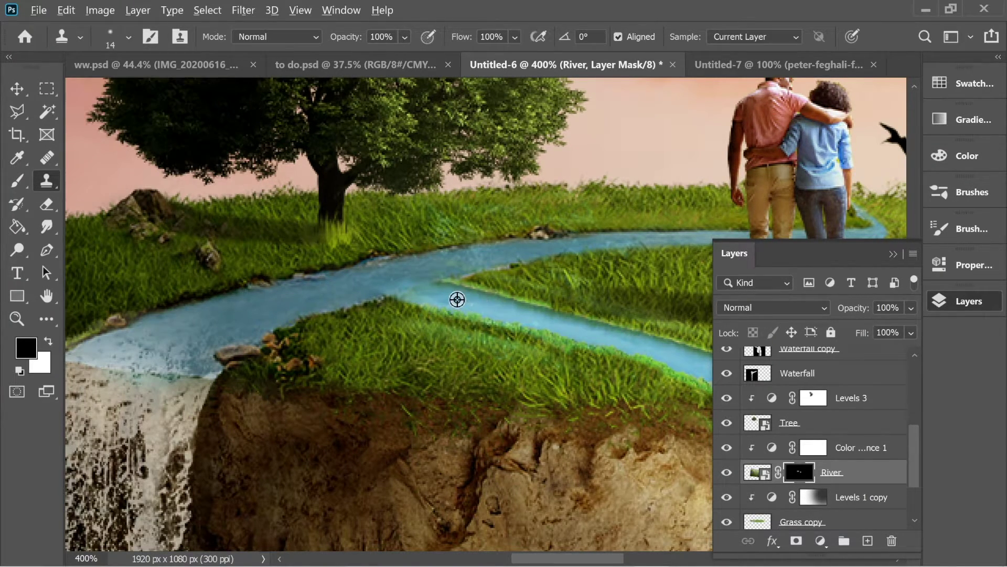
left_click(459, 298, "alt")
mouse_move(412, 287)
left_mouse_down()
mouse_move(406, 294)
mouse_move(419, 293)
left_mouse_up()
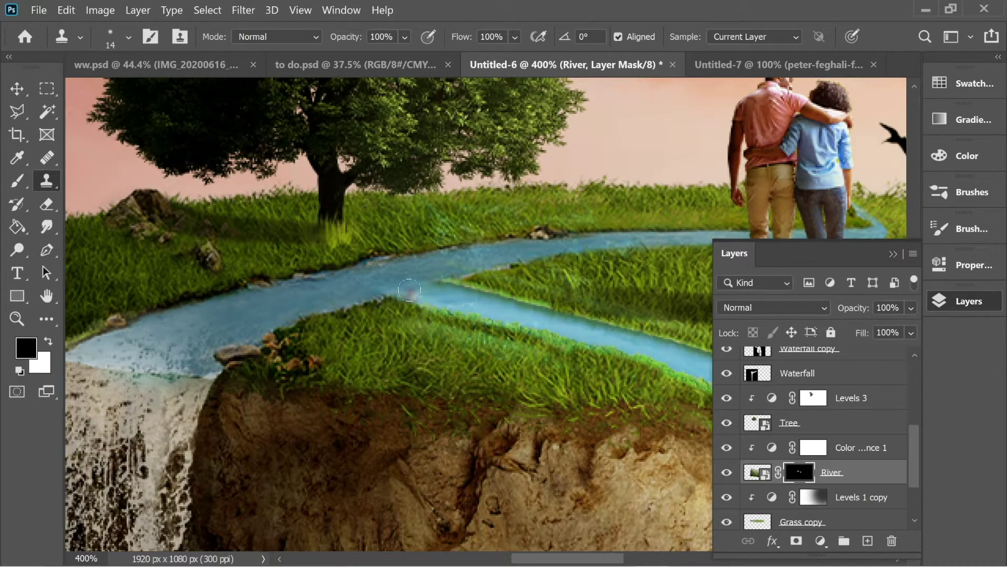
key("ctrl+1")
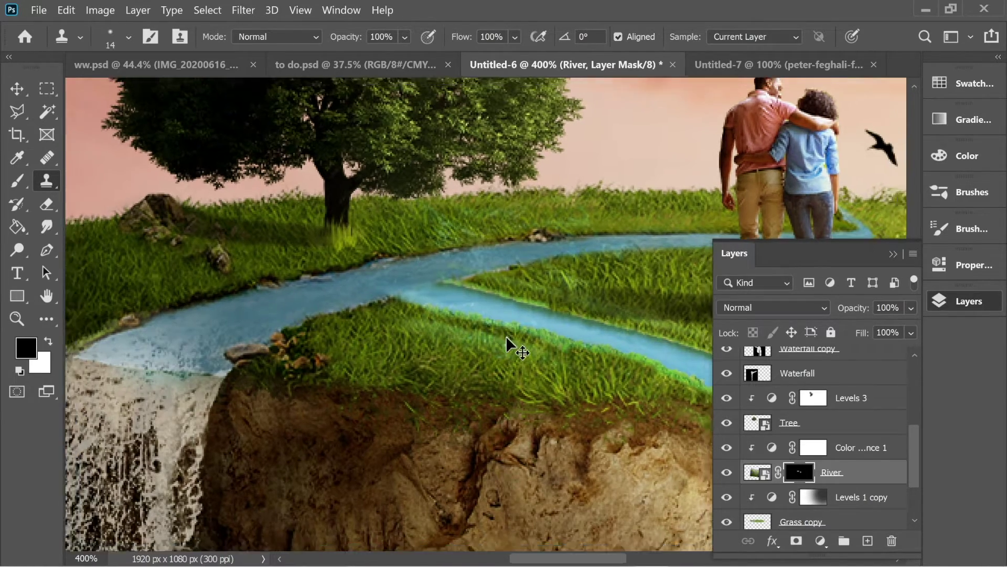
key("ctrl+2")
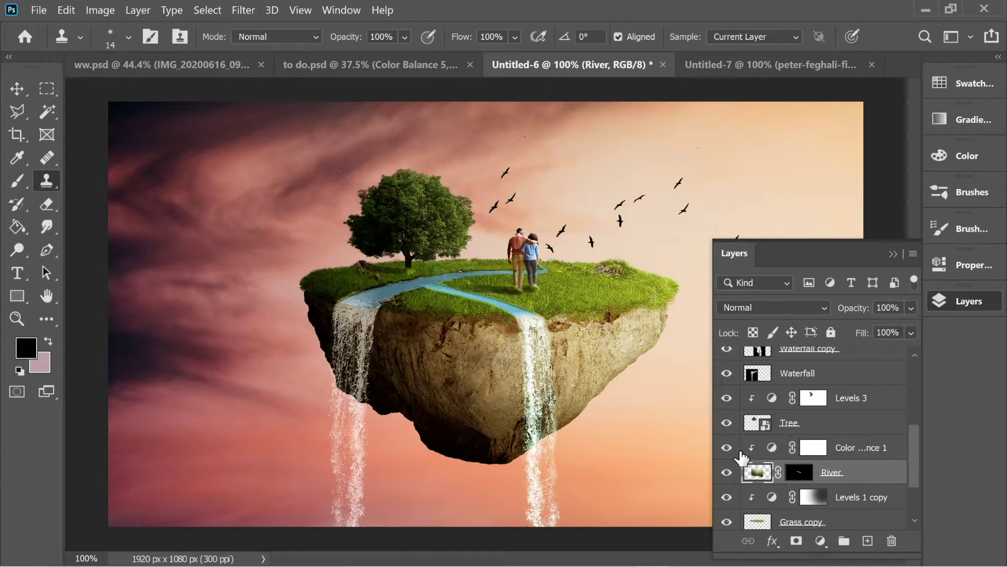
Add a Hue/Saturation adjustment clipped to the Mountain layer with Hue -50 and Saturation -50.
scroll(915, 469, "down", 3)
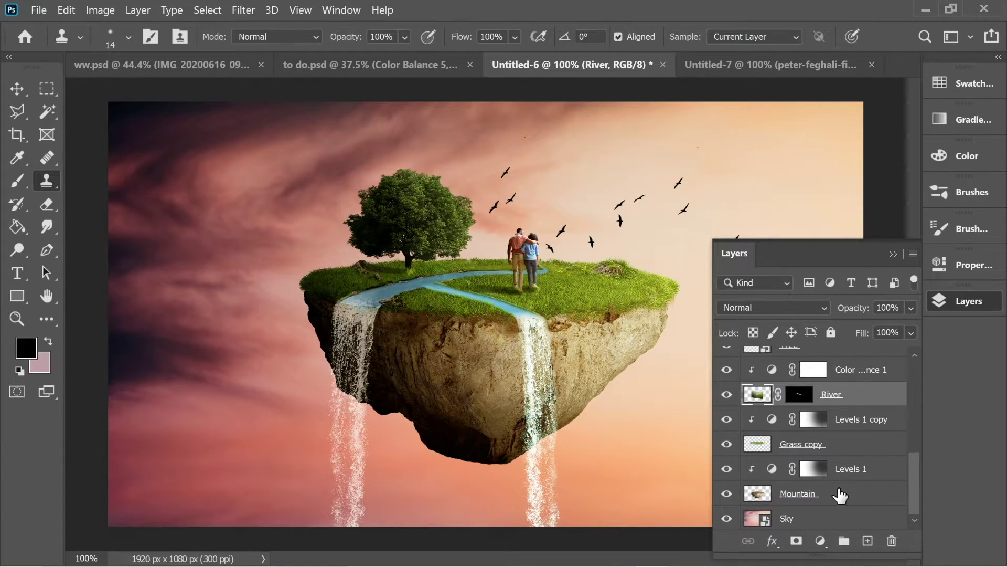
left_click(839, 494)
left_click(822, 541)
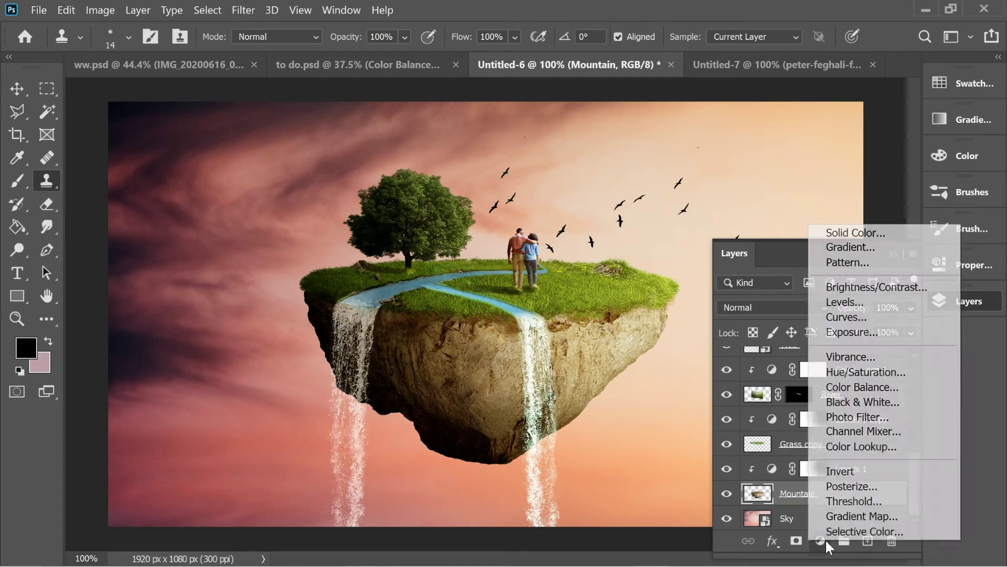
left_click(886, 371)
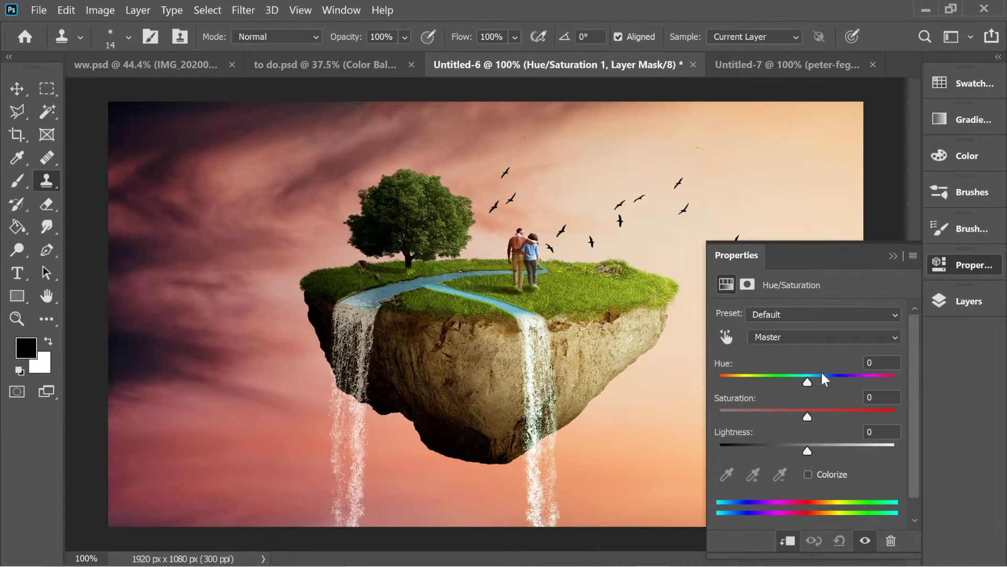
type("-50")
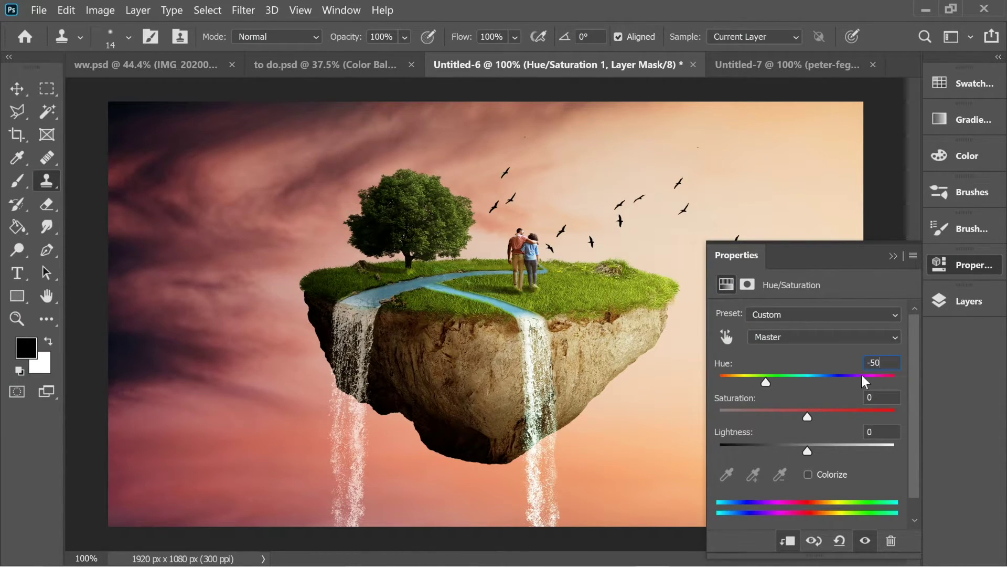
key("Tab")
type("-50")
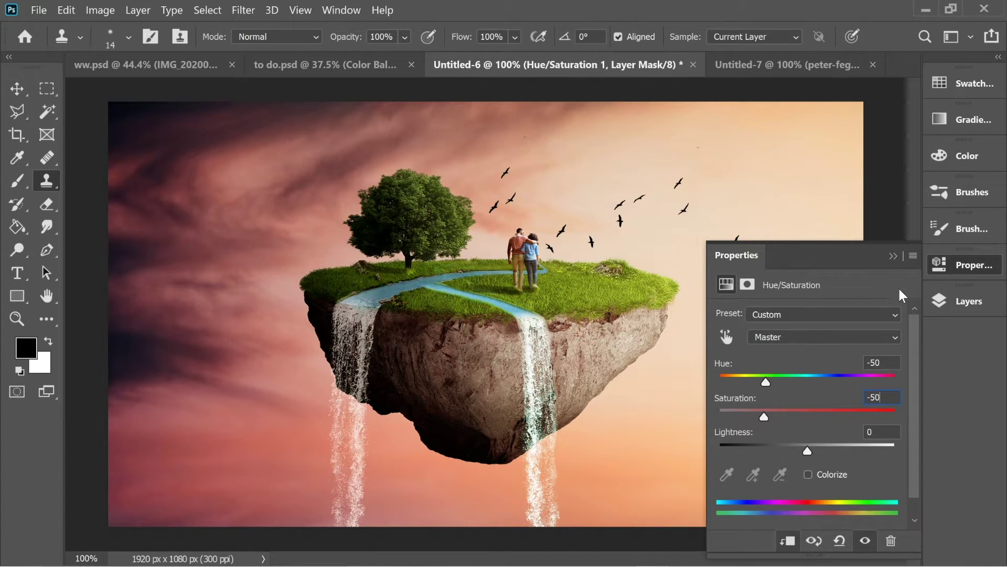
left_click(893, 256)
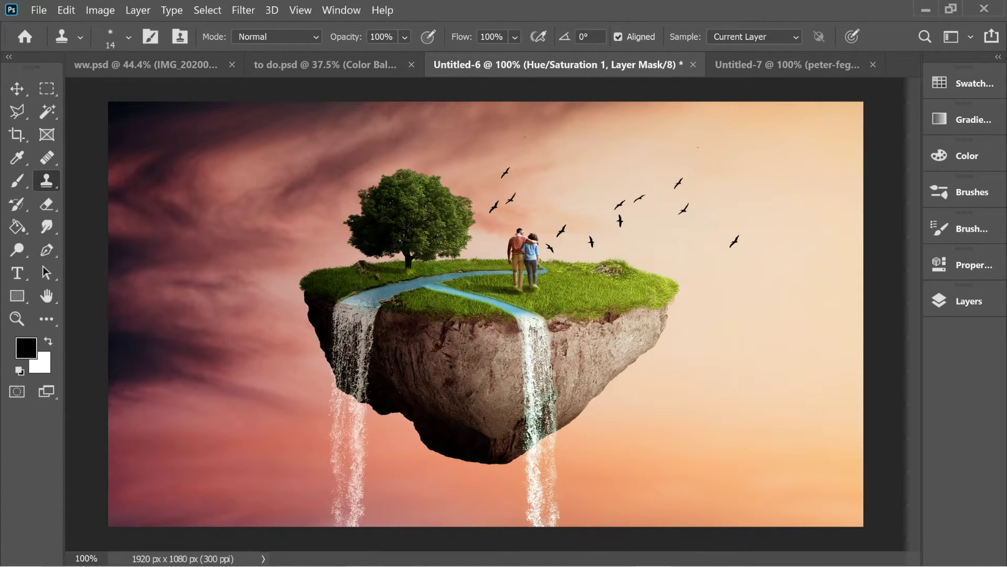
Brush black at 1457 px over the sunlit right side of the mountain's Hue/Saturation mask, and duplicate that adjustment onto the Grass copy layer.
left_click(965, 308)
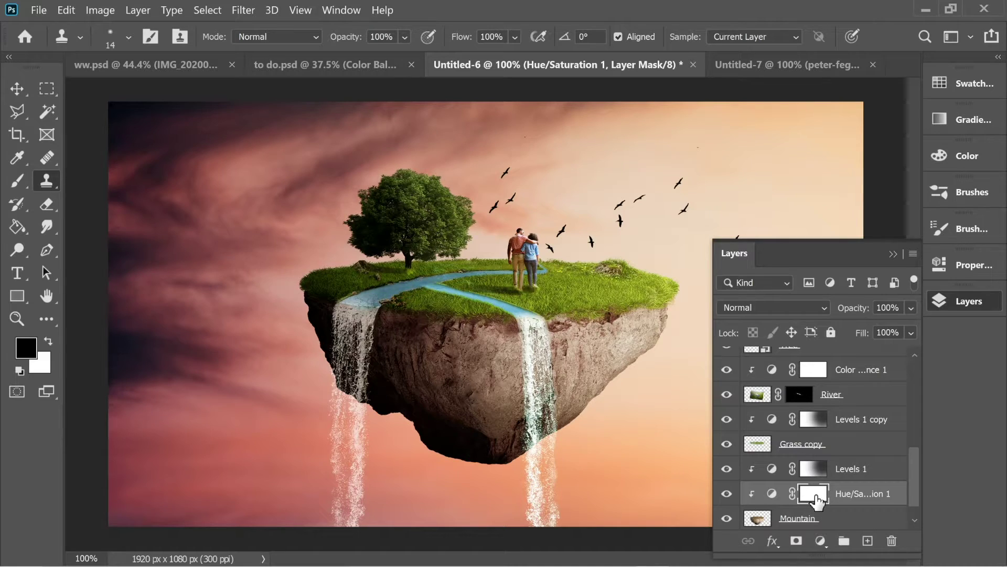
key("b")
left_click(128, 36)
left_click_drag(143, 93, 204, 89)
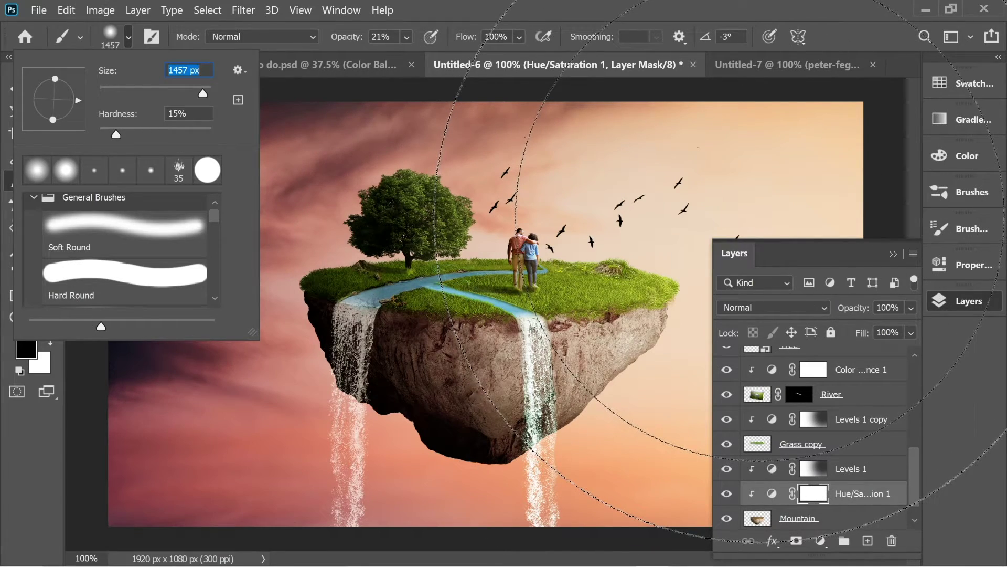
left_click(758, 223)
left_click(751, 223)
left_click(730, 223)
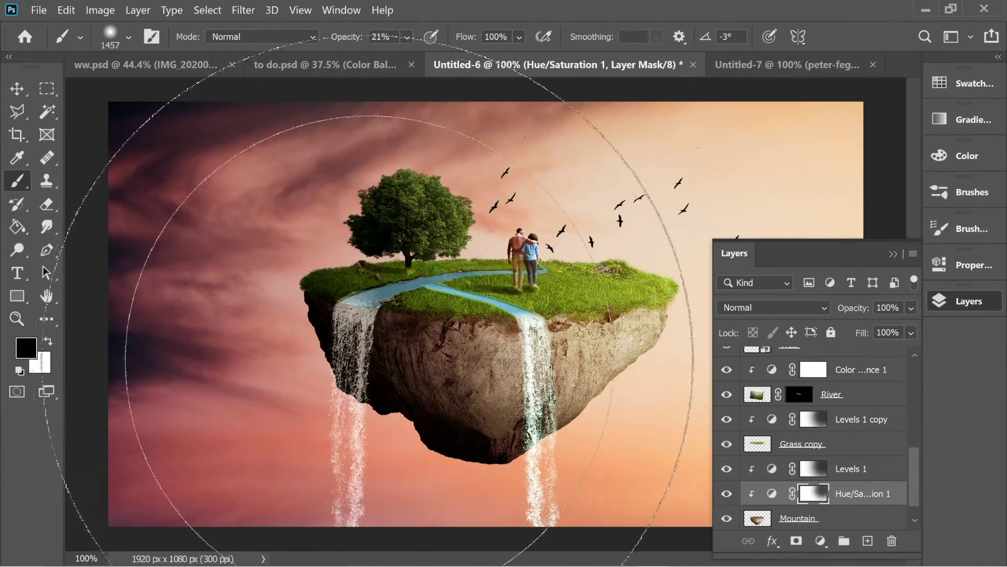
left_click(849, 500)
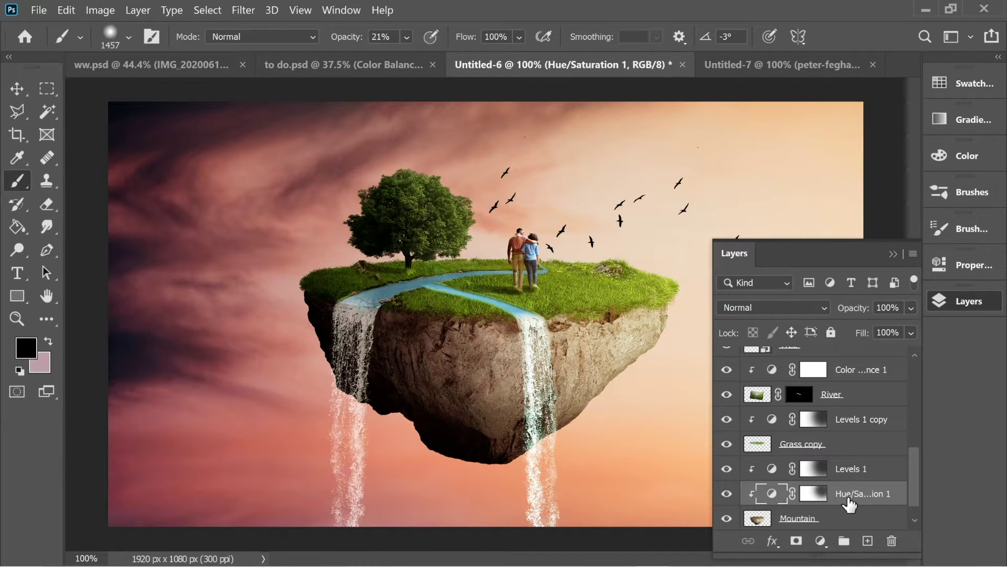
left_click_drag(844, 501, 832, 445)
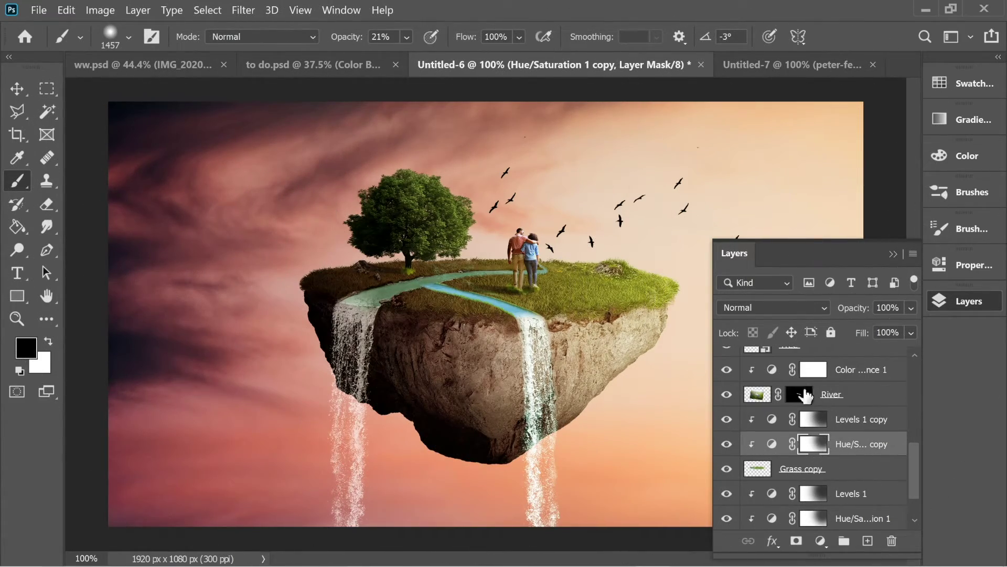
Add a Hue/Saturation adjustment clipped to the Tree layer with Hue -50 and Saturation -50.
left_click_drag(916, 468, 914, 442)
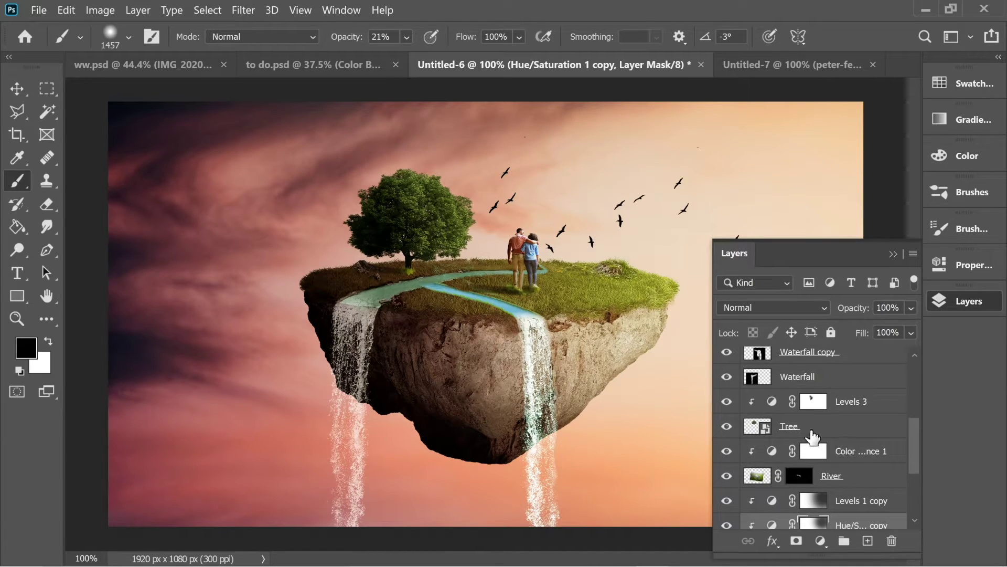
left_click(818, 428)
left_click(819, 542)
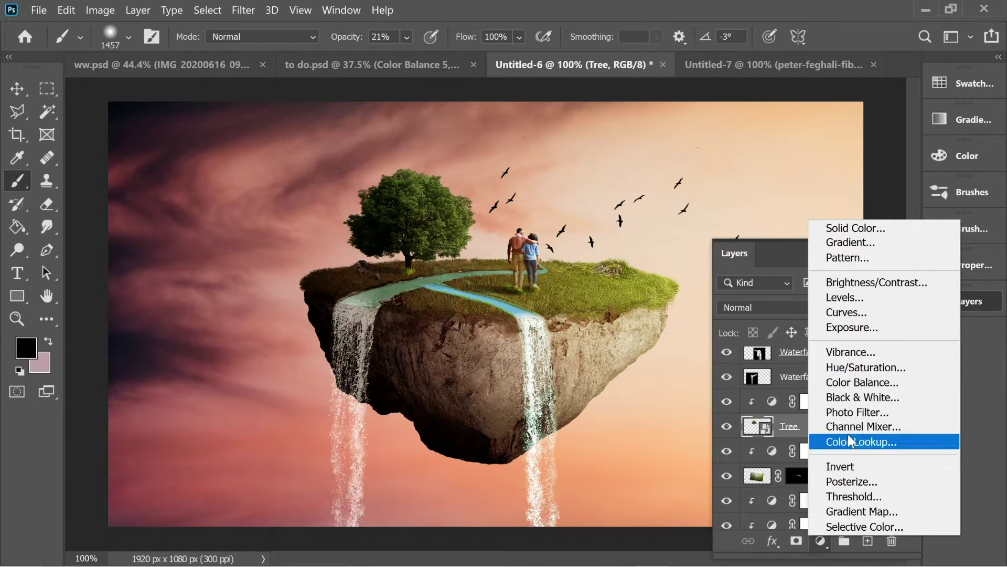
left_click(849, 364)
type("-50")
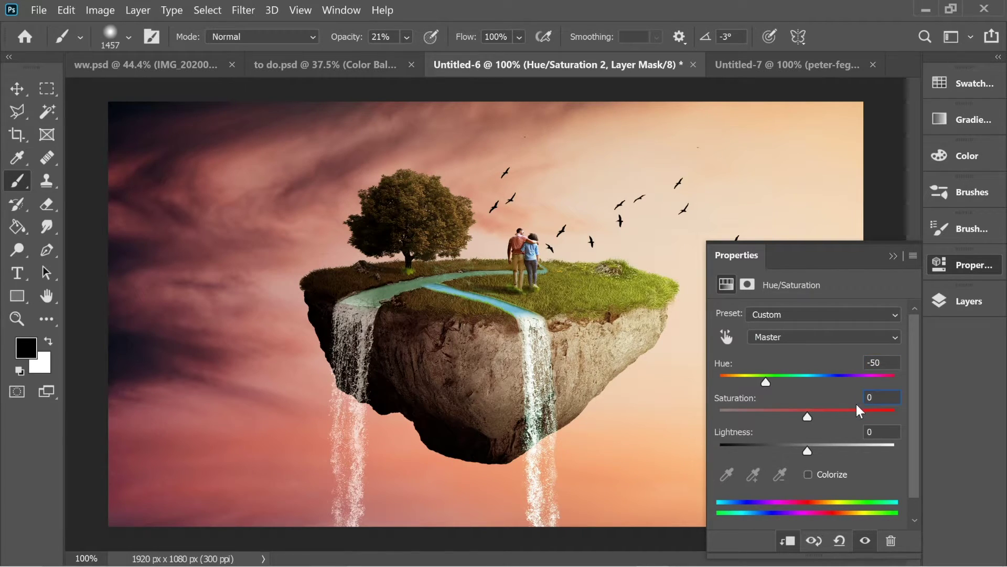
type("-50")
left_click(892, 256)
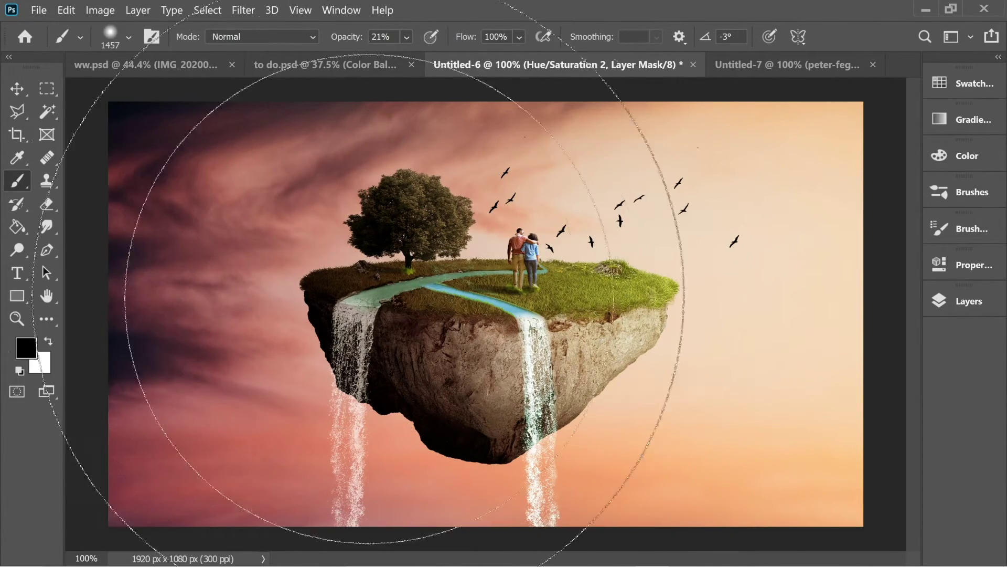
Move the Extra Grass layer directly above the Tree layer, clipped beneath its Hue/Saturation adjustment.
left_click(17, 88)
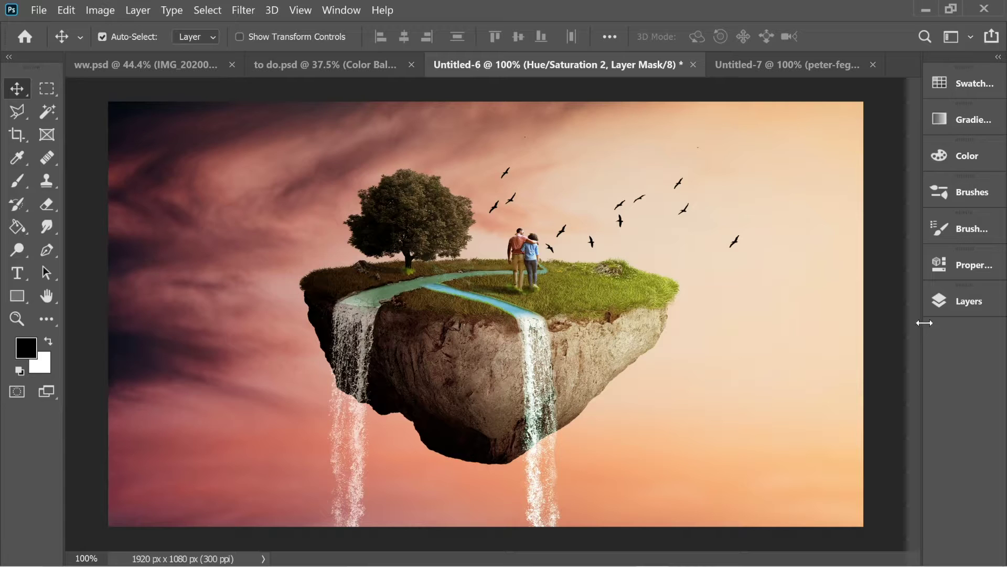
left_click(939, 300)
scroll(915, 379, "up", 5)
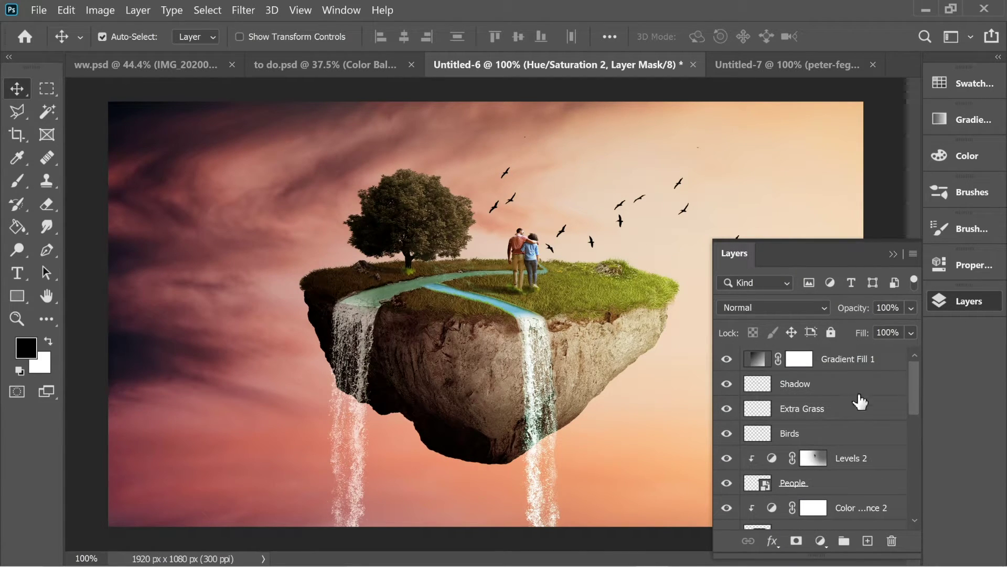
scroll(803, 419, "down", 5)
mouse_move(810, 562)
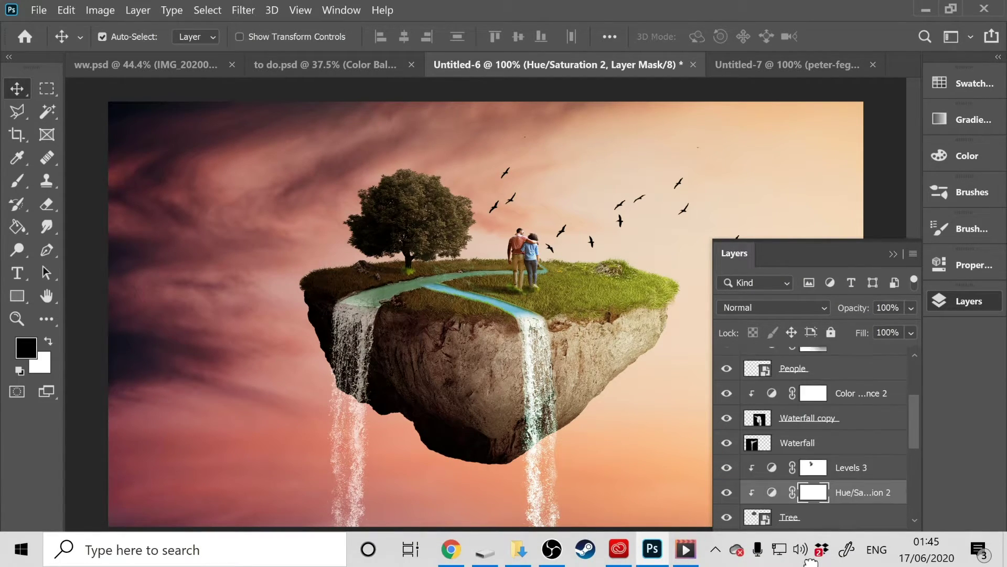
scroll(764, 467, "down", 1)
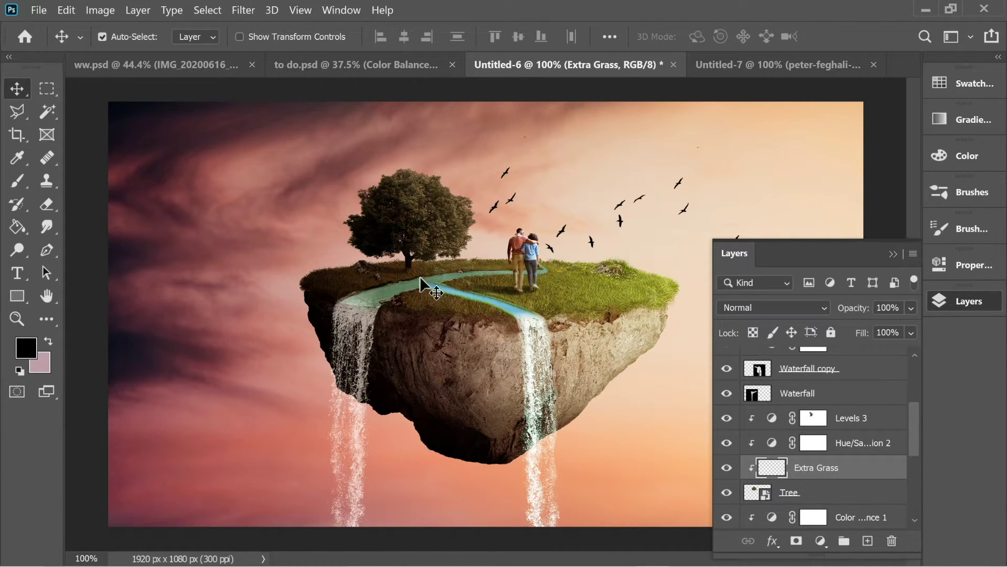
Check the contribution of the Waterfall copy and Waterfall layers by toggling their visibility.
key("b")
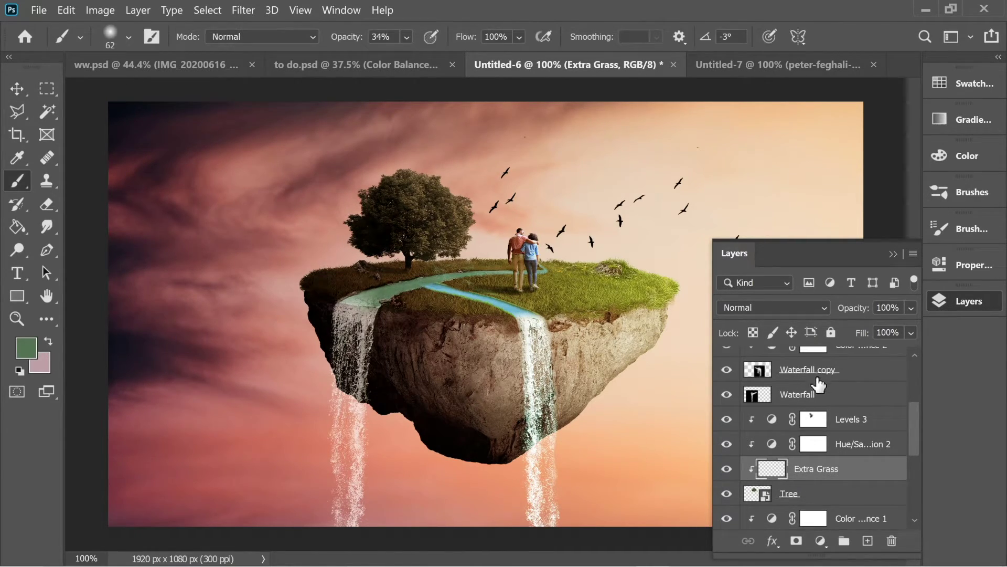
left_click(813, 377)
left_click(727, 369)
left_click(727, 370)
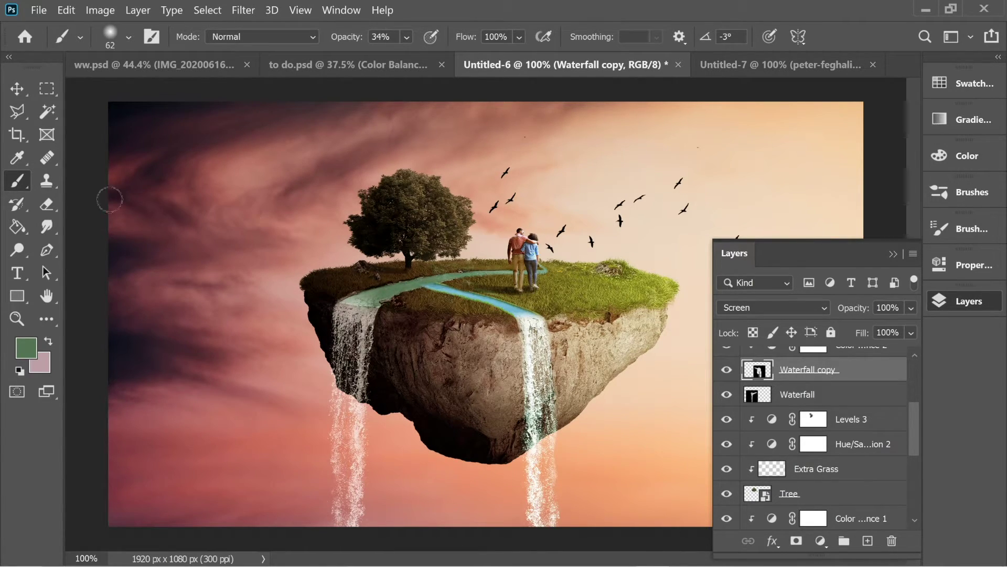
left_click(46, 205)
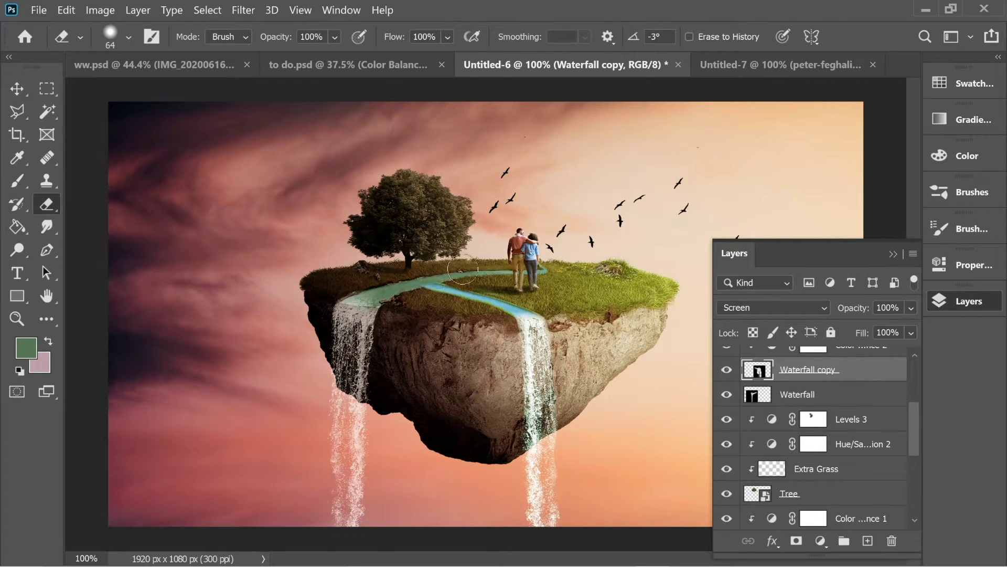
left_click(766, 402)
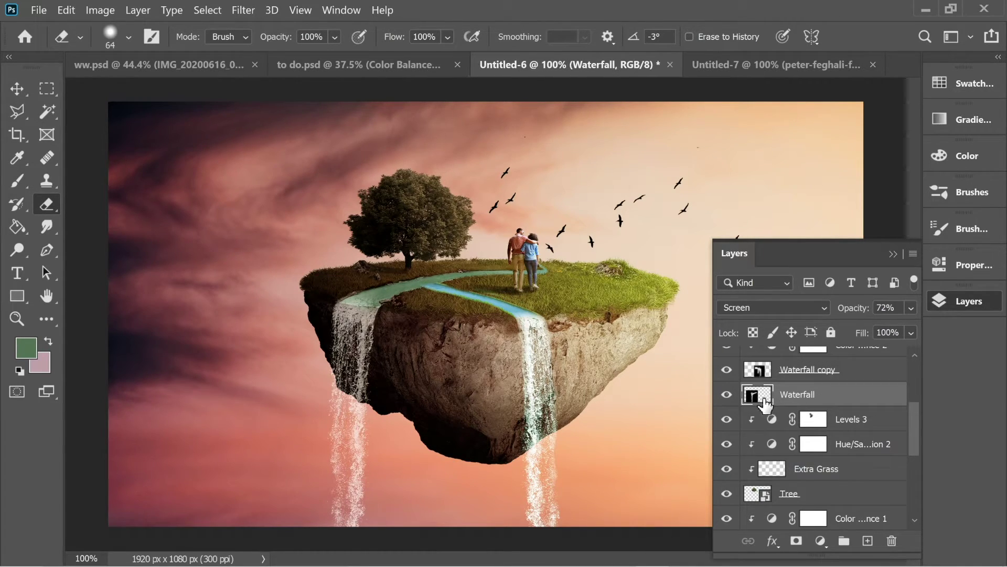
left_click(728, 396)
left_click(728, 396)
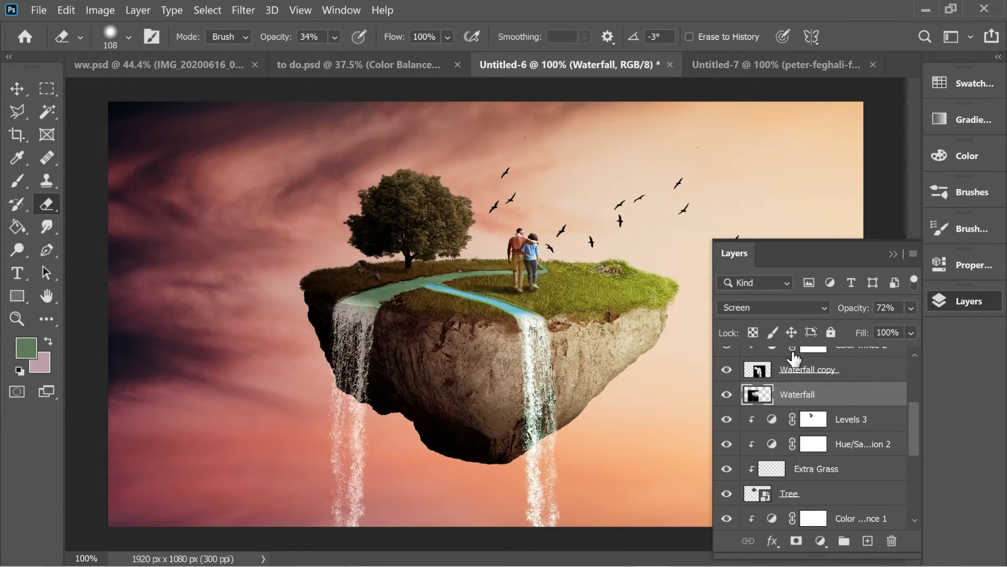
Examine the Grass copy layer up close along the river banks and around the upper edge of the main waterfall.
left_click_drag(916, 415, 916, 475)
left_click(854, 455)
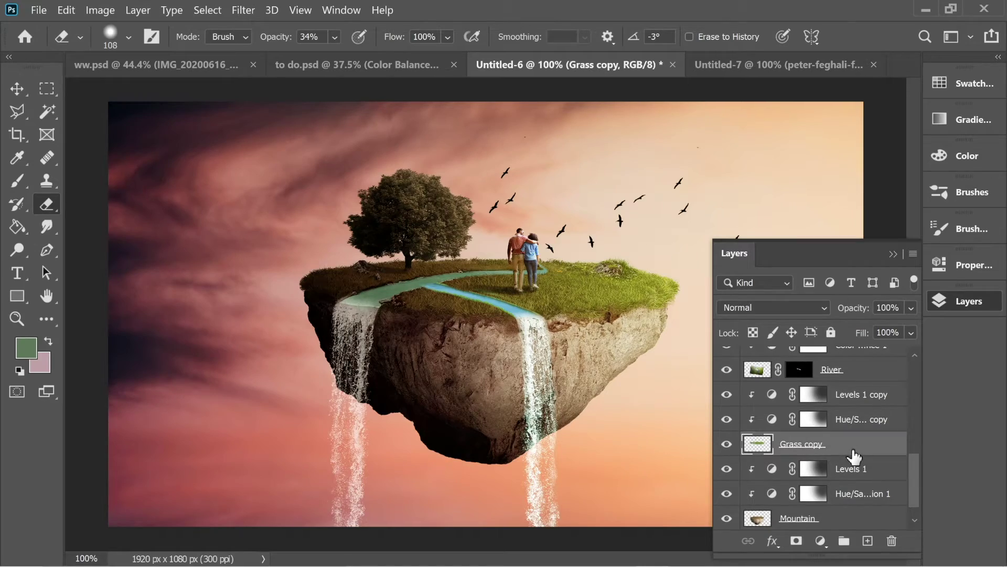
scroll(231, 322, "up", 4)
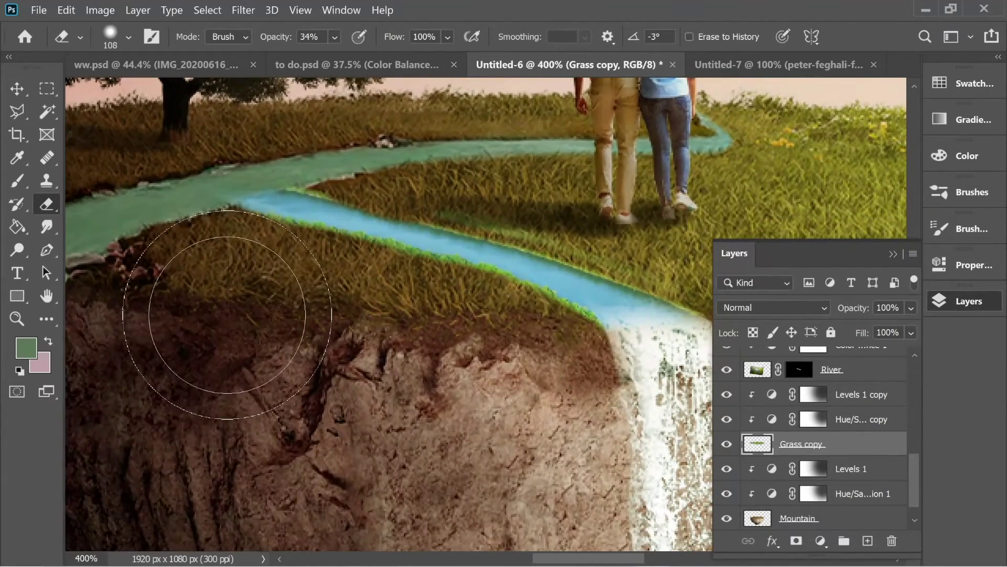
key("space")
left_click_drag(261, 306, 353, 315)
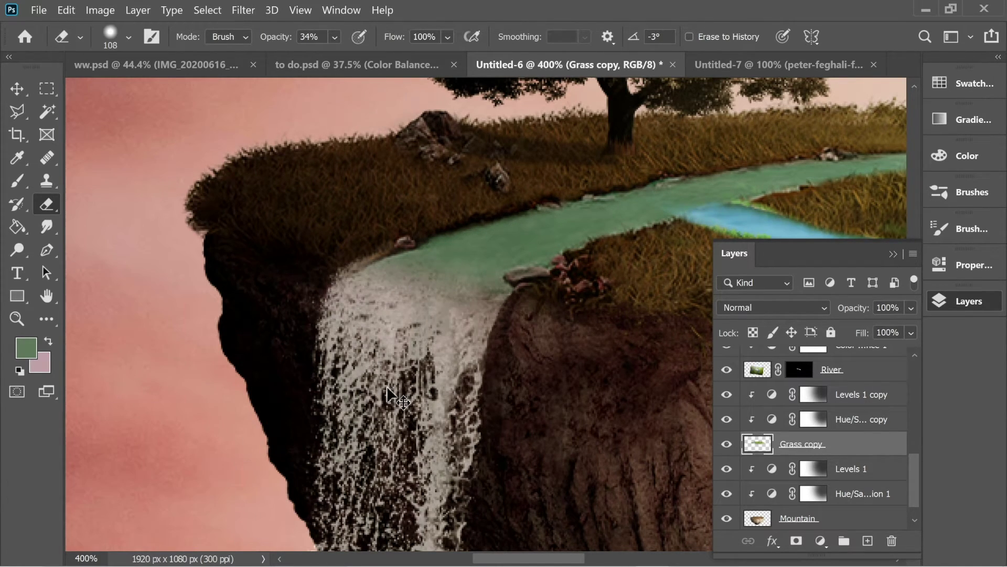
key("ctrl+minus")
key("ctrl+minus")
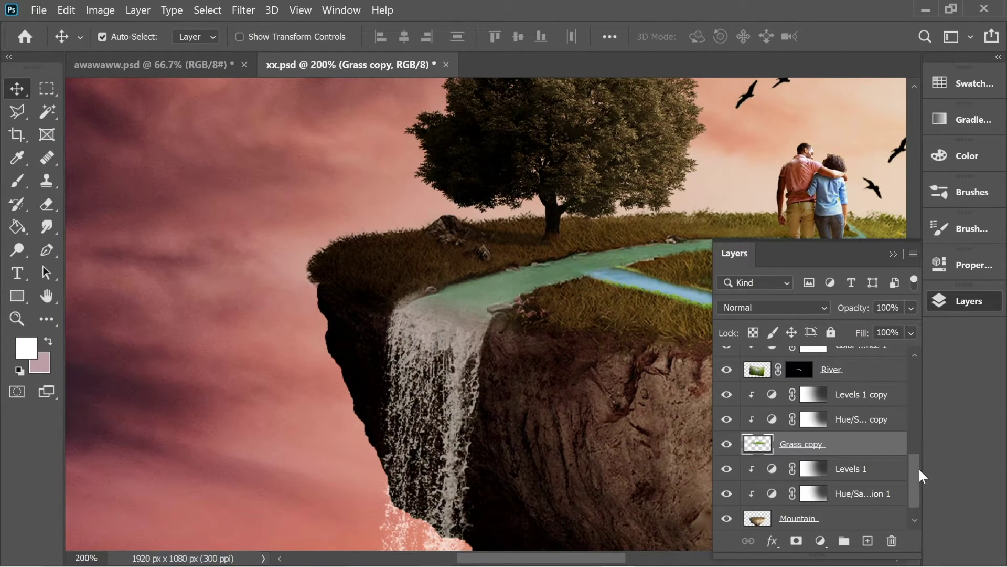
Set the Waterfall layer's opacity to 59%.
left_click_drag(919, 469, 924, 403)
left_click(803, 426)
left_click(911, 308)
left_click_drag(887, 328, 876, 330)
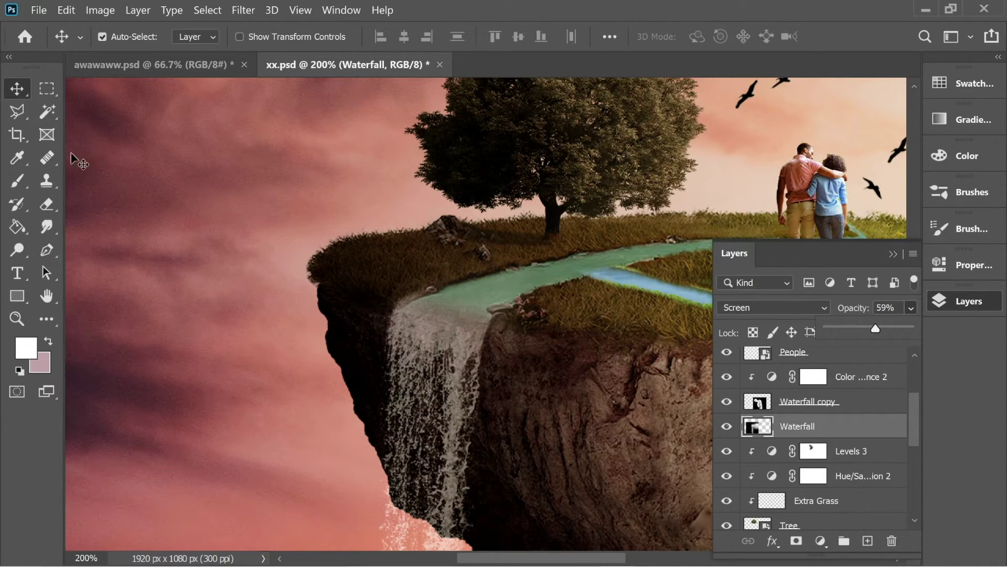
Paint soft white mist over the river mouth above the main waterfall on the Waterfall layer, using a 94 px brush at 40% opacity.
left_click(21, 181)
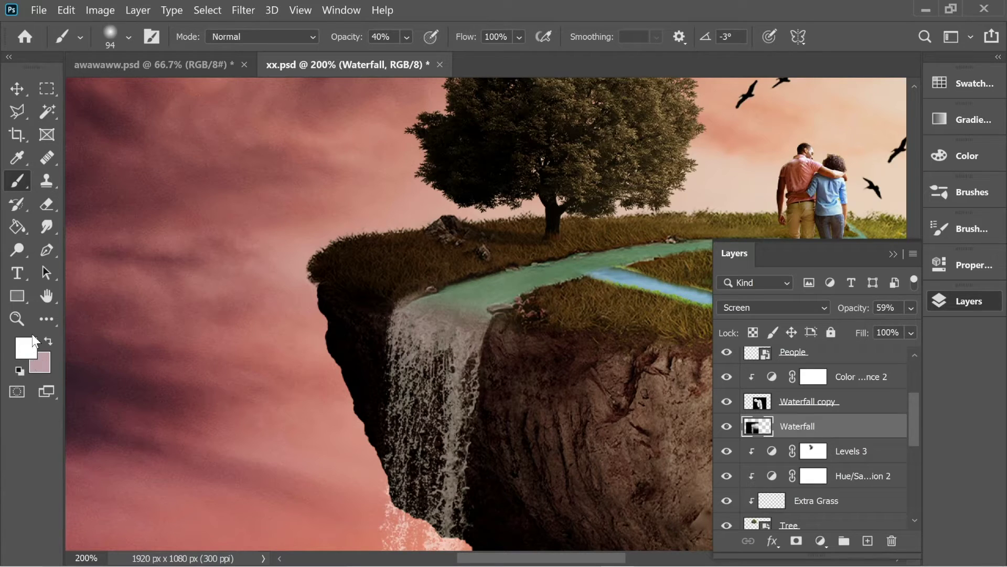
left_click(128, 36)
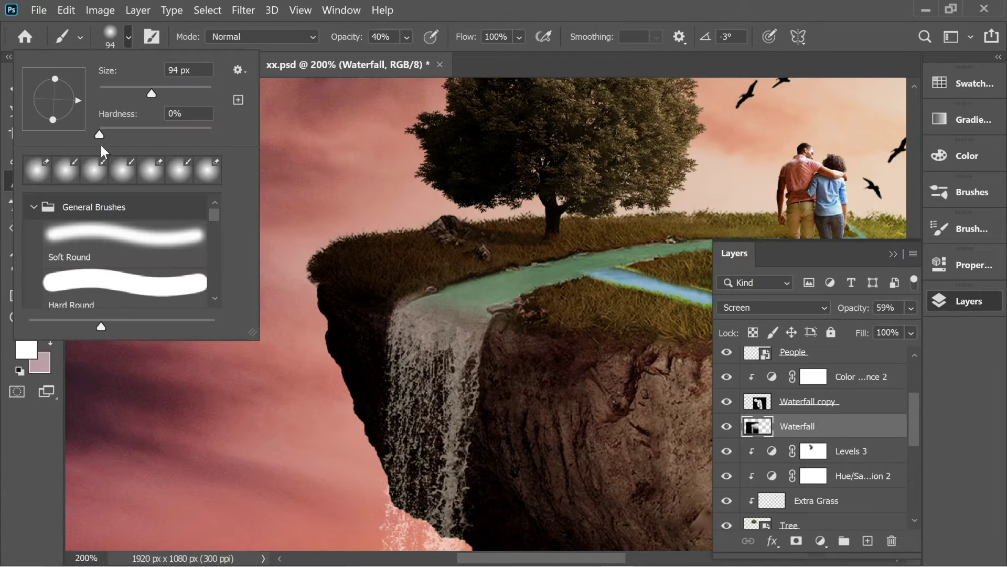
left_click(439, 11)
mouse_move(447, 302)
left_mouse_down()
mouse_move(475, 313)
mouse_move(430, 307)
mouse_move(520, 280)
mouse_move(495, 299)
left_mouse_up()
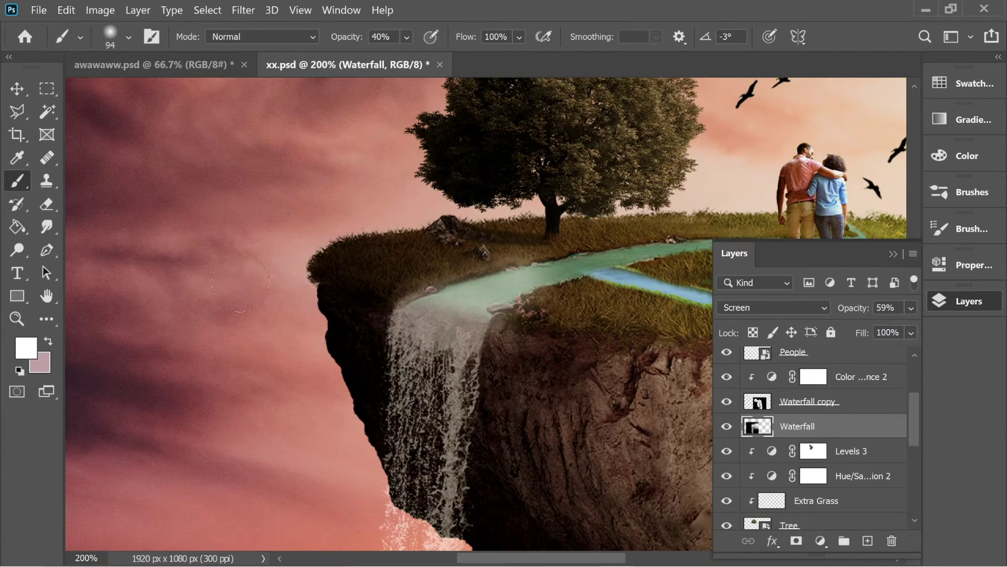
Soften the white mist spilling onto the banks around the river mouth with a 143 px soft eraser at 18% opacity.
left_click(46, 204)
left_click(129, 36)
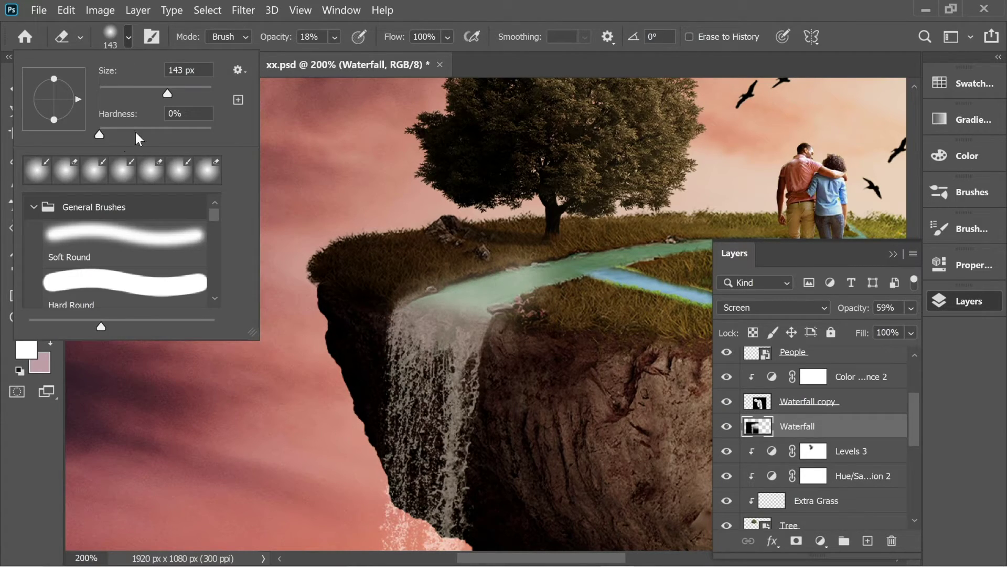
left_click(548, 321)
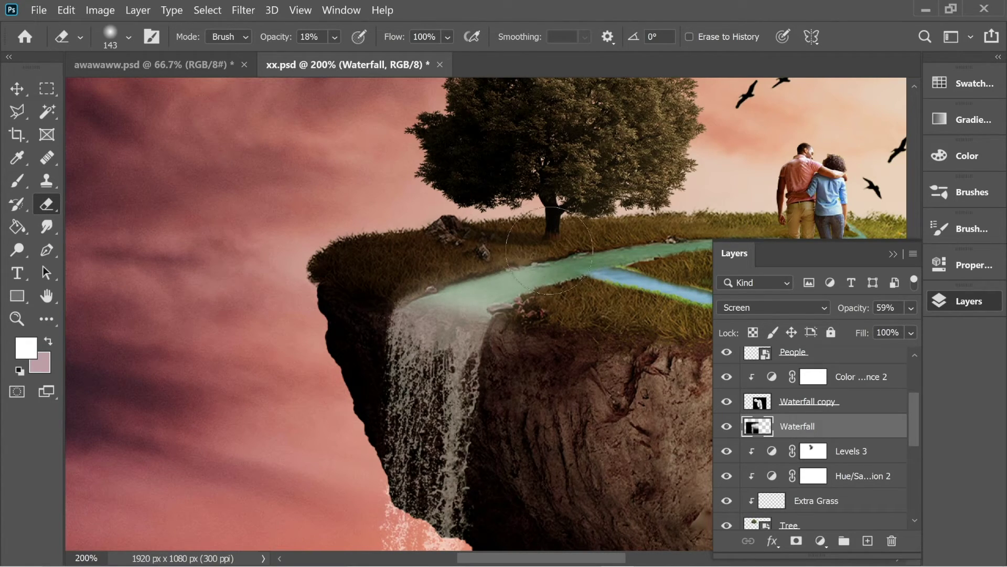
mouse_move(542, 267)
left_mouse_down()
mouse_move(500, 283)
mouse_move(524, 284)
mouse_move(497, 286)
mouse_move(621, 307)
mouse_move(531, 296)
left_mouse_up()
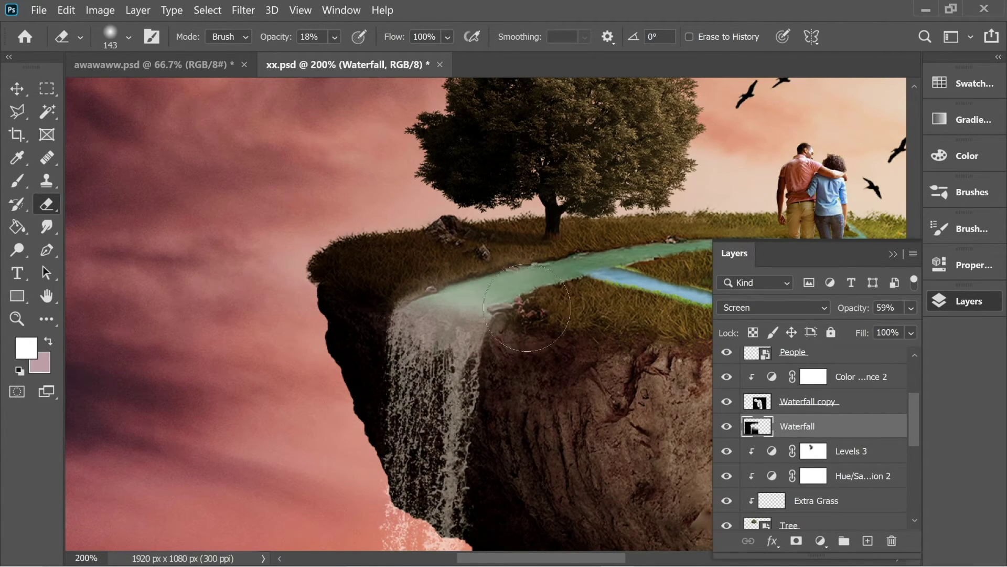
left_click_drag(619, 330, 463, 314)
left_click_drag(556, 316, 520, 314)
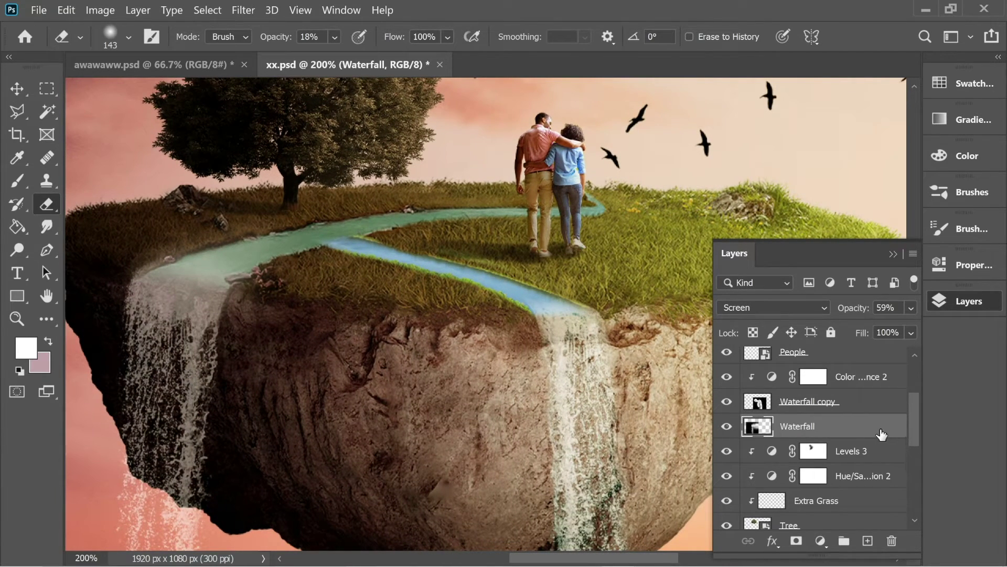
Add a Hue/Saturation adjustment clipped to the River layer with Hue -68, Saturation -81 and Lightness -21.
scroll(881, 435, "down", 3)
scroll(858, 449, "down", 1)
left_click(836, 475)
left_click(821, 540)
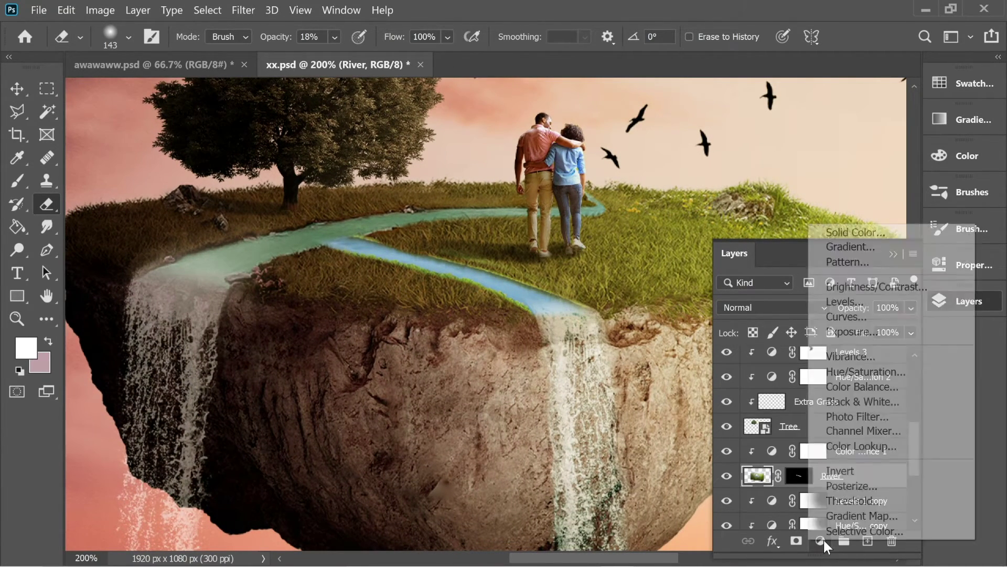
left_click(866, 371)
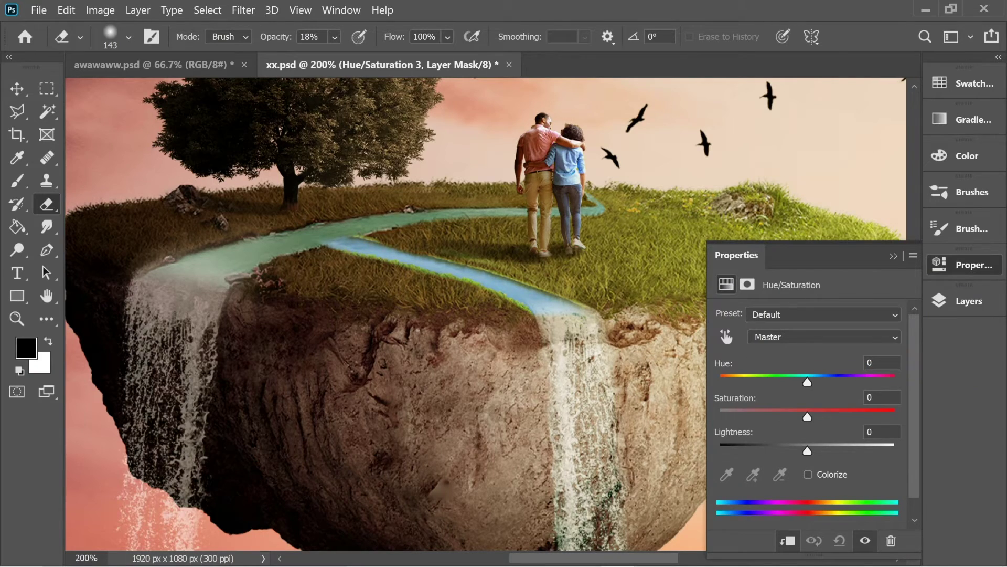
type("-68")
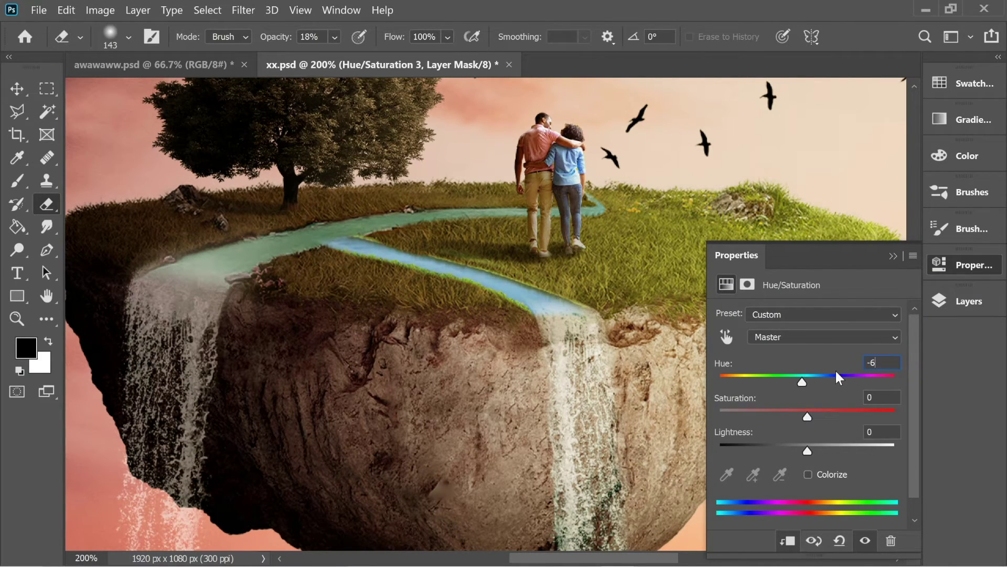
type("-")
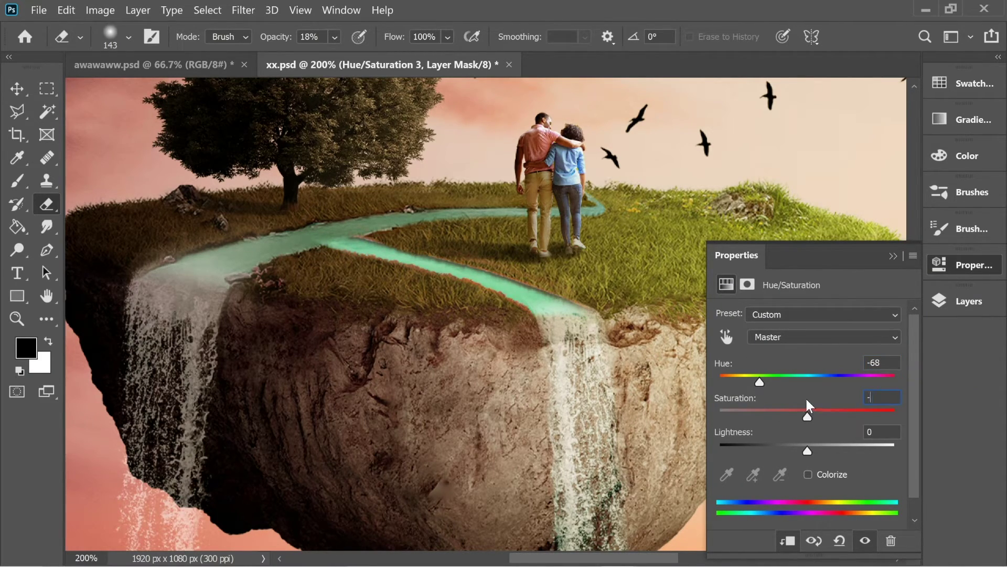
type("81")
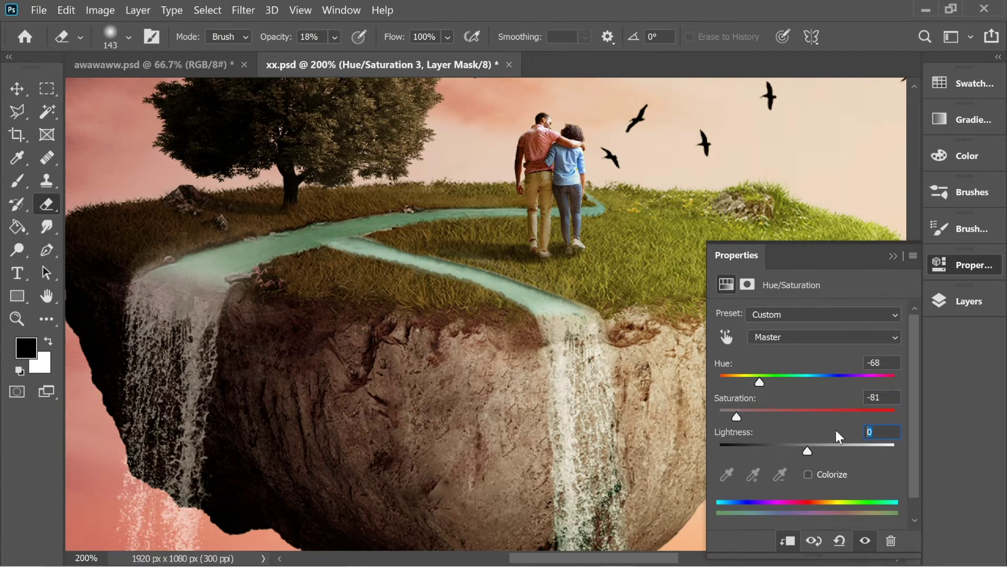
type("-21")
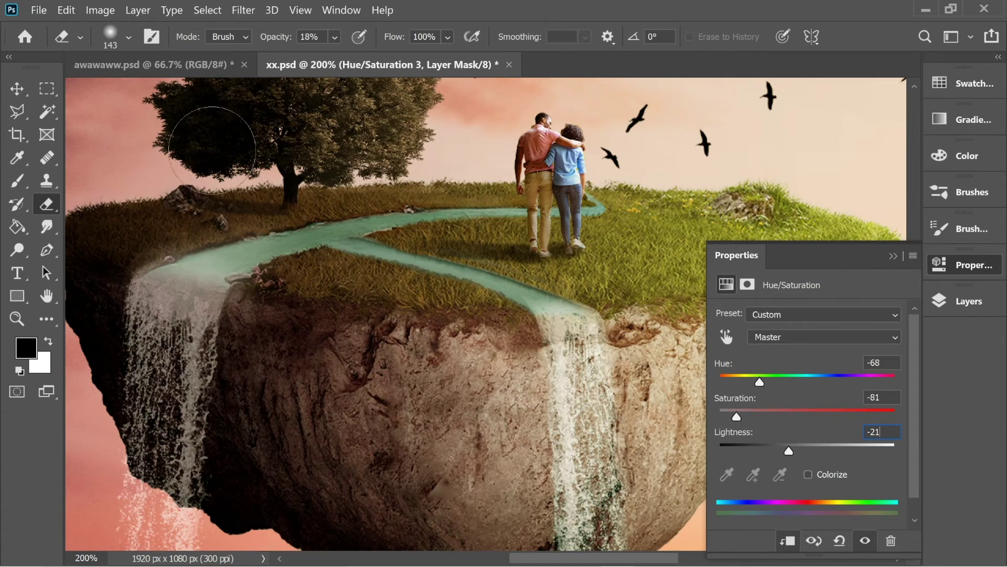
Set the Waterfall copy layer's opacity to 58%.
left_click(970, 304)
scroll(879, 429, "up", 4)
left_click(880, 429)
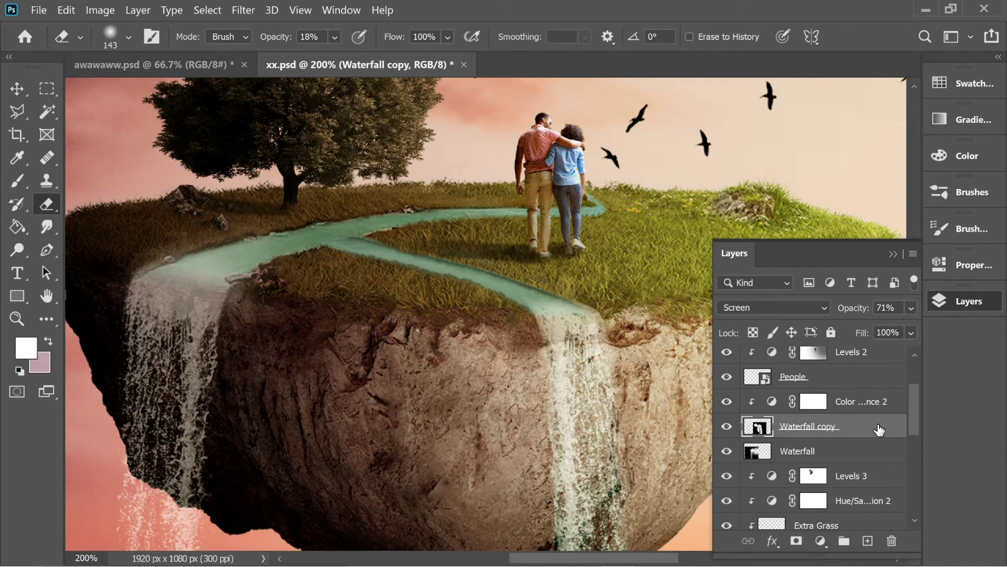
left_click_drag(911, 307, 875, 330)
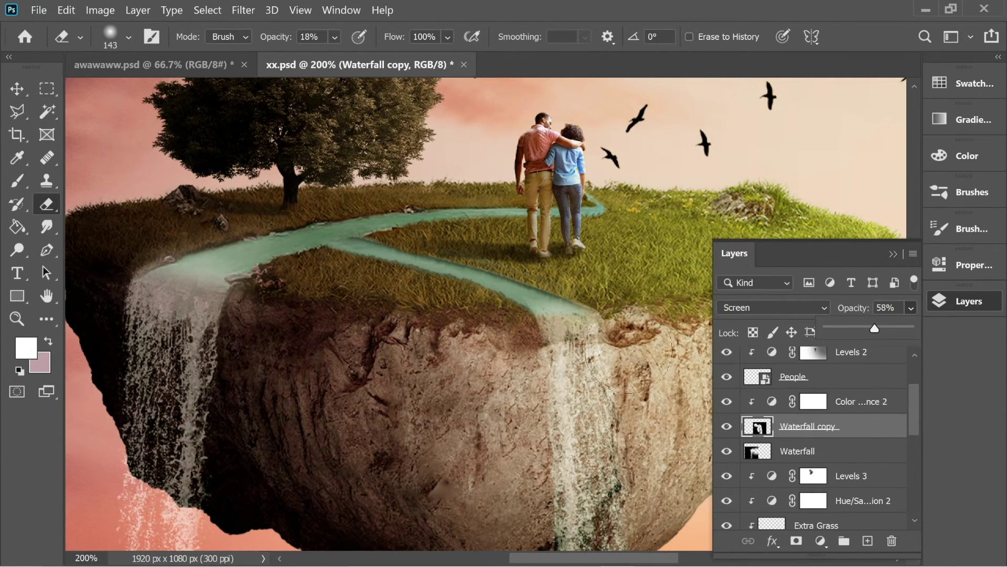
Add an Exposure adjustment layer above Gradient Fill 1 with Exposure set to +0.40.
left_click_drag(913, 391, 917, 353)
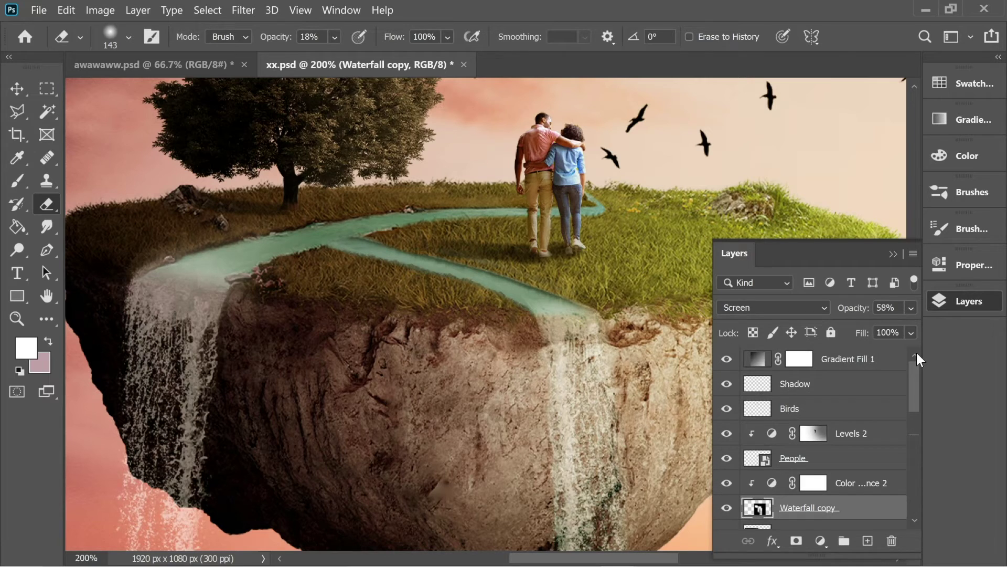
key("ctrl+minus")
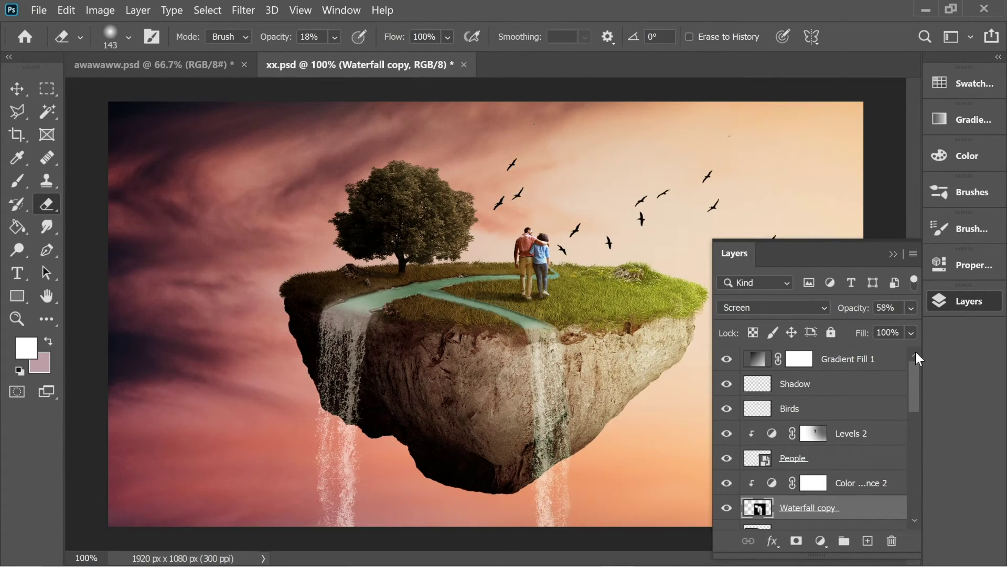
left_click(891, 360)
left_click(820, 541)
left_click(858, 334)
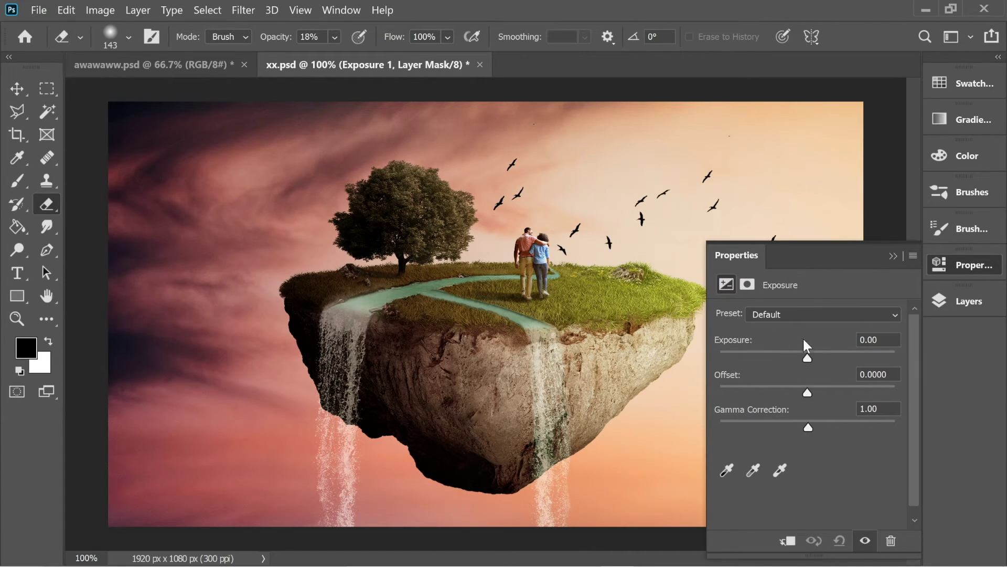
left_click_drag(809, 359, 814, 360)
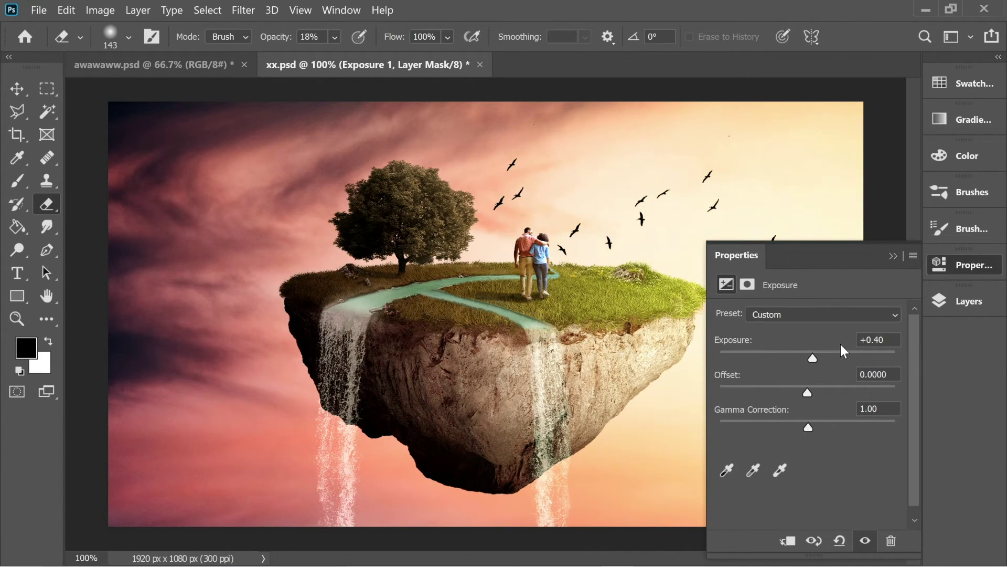
left_click(892, 257)
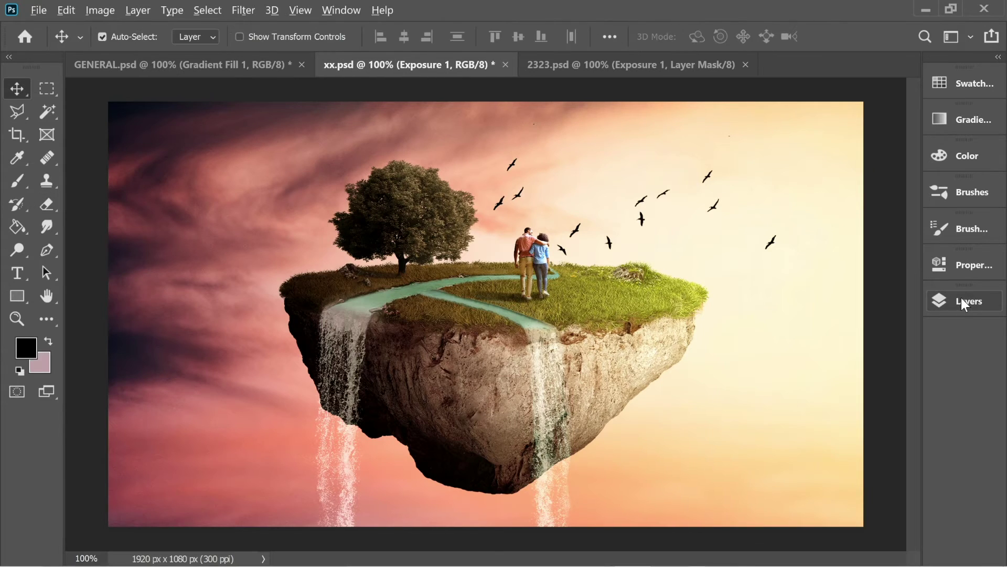
Scale the Tree layer up to 6.57% and reposition it so the trunk stands on the island's grass.
left_click(964, 299)
scroll(842, 384, "down", 3)
scroll(842, 384, "down", 3)
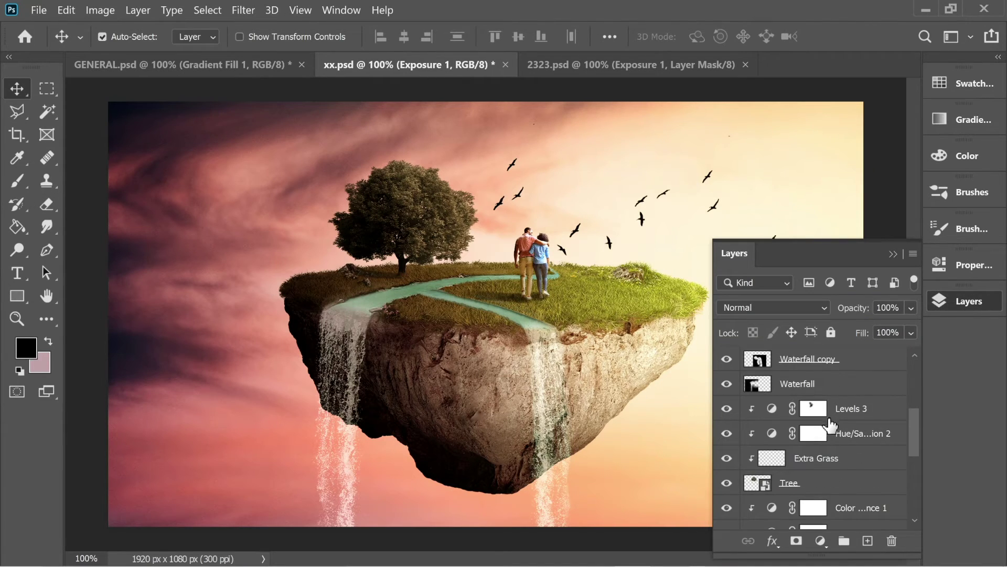
left_click(808, 482)
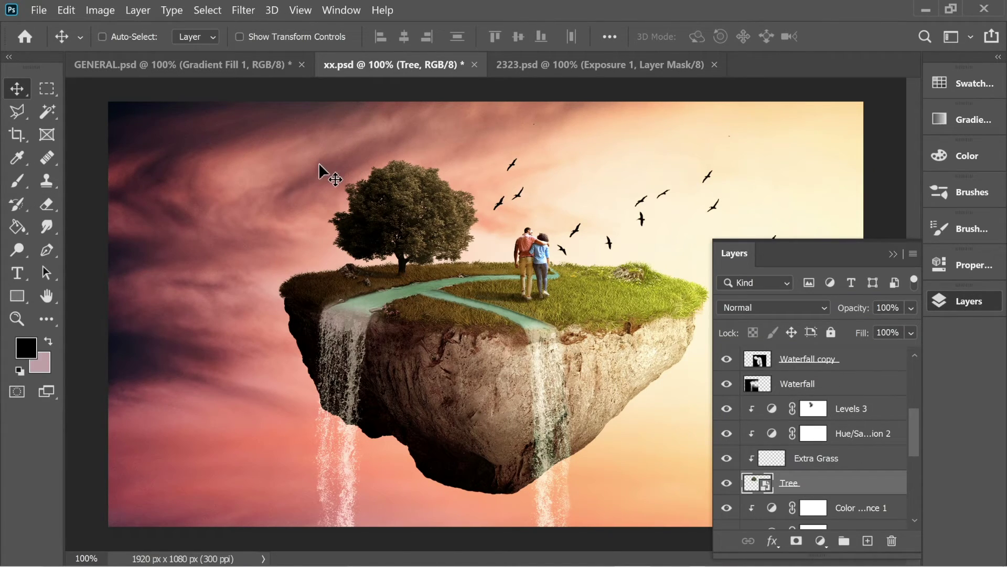
key("ctrl+t")
left_click_drag(470, 169, 543, 114)
left_click_drag(466, 193, 440, 194)
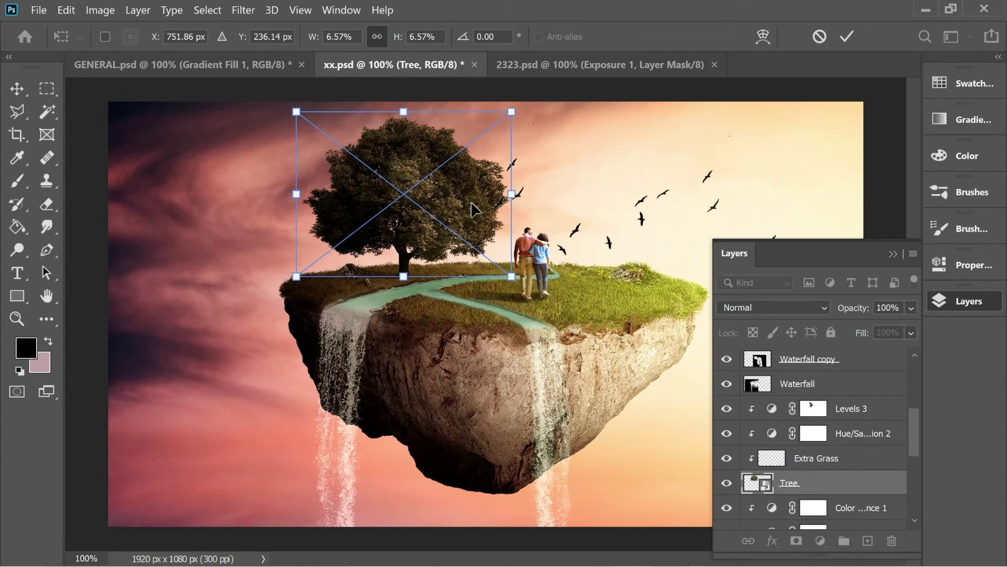
key("Return")
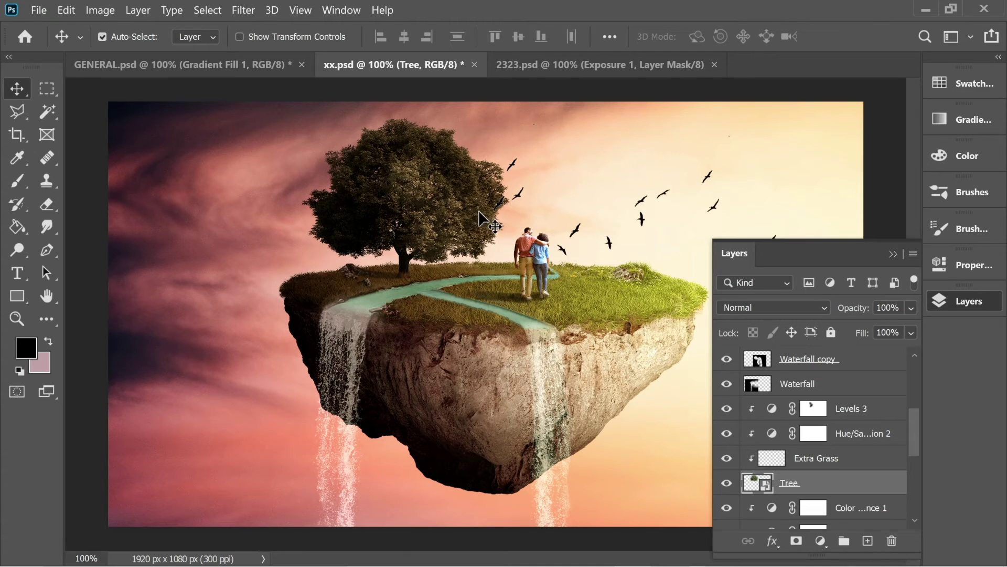
Paint black on the Levels 3 mask over the upper-right side of the tree crown, using a 56 px soft brush at 15% opacity.
left_click(861, 412)
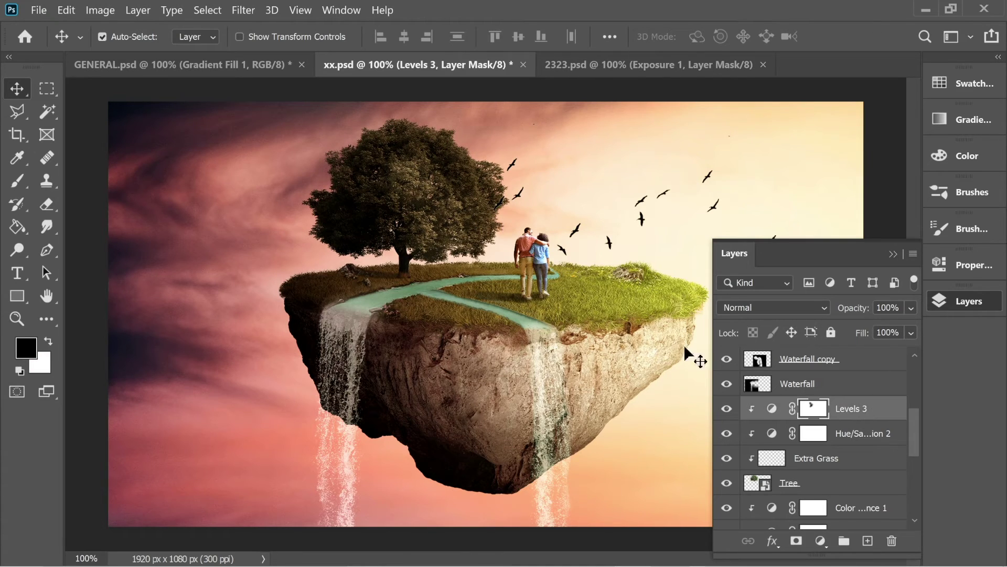
left_click(17, 181)
mouse_move(460, 175)
left_mouse_down()
mouse_move(454, 156)
mouse_move(412, 144)
left_mouse_up()
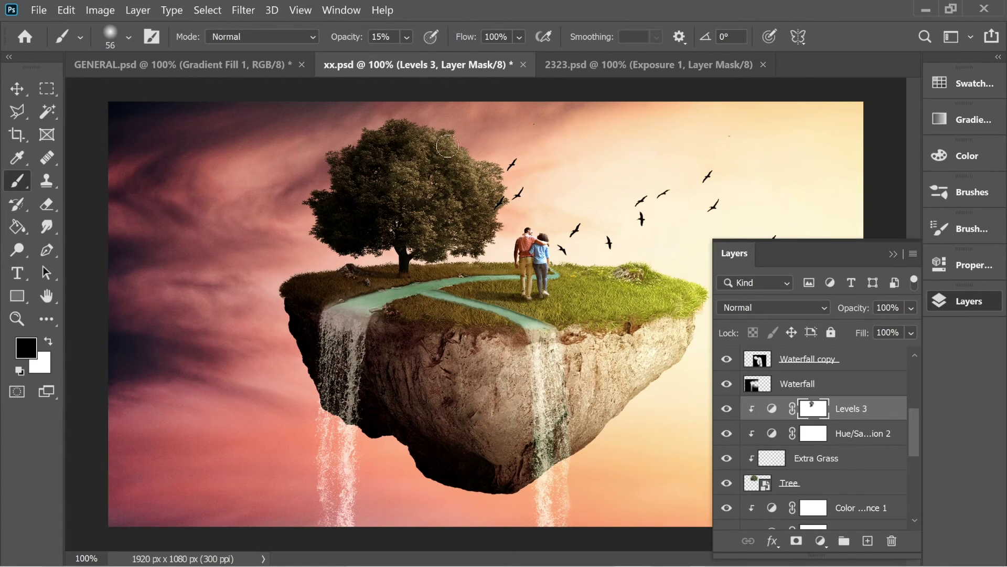
Create a new empty layer between the Waterfall and Waterfall copy layers.
scroll(863, 430, "down", 5)
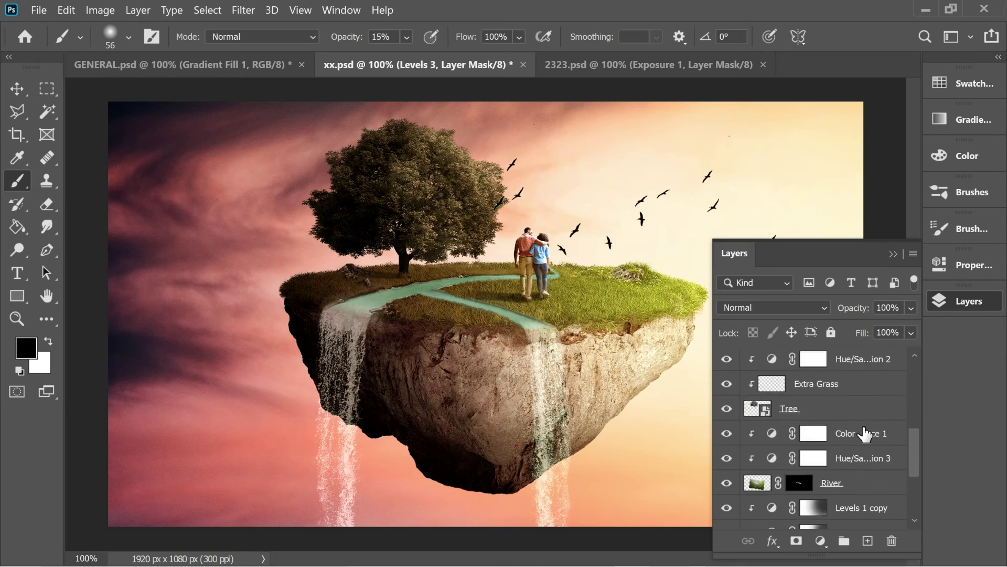
scroll(841, 393, "up", 6)
scroll(840, 393, "up", 1)
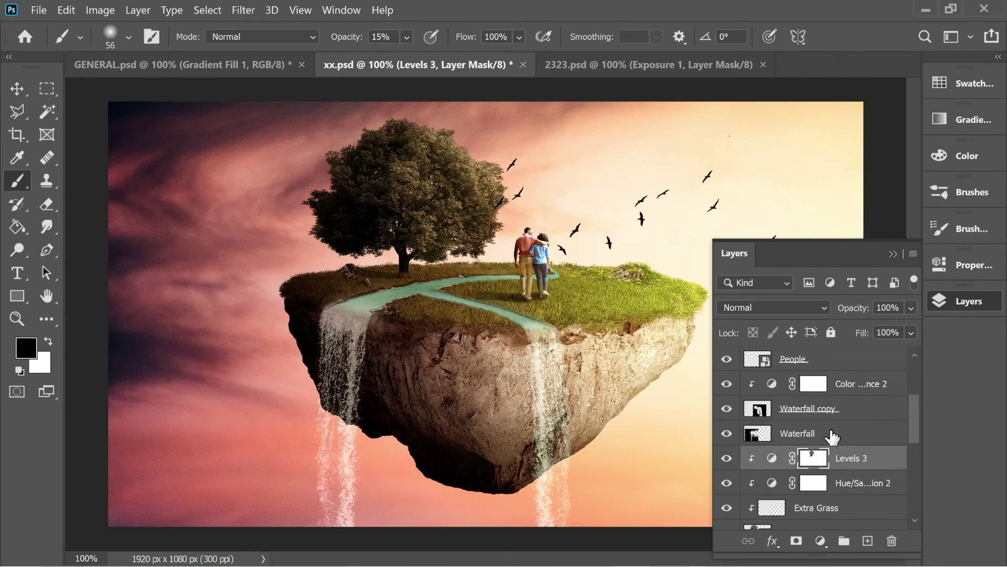
left_click(807, 433)
left_click(868, 540)
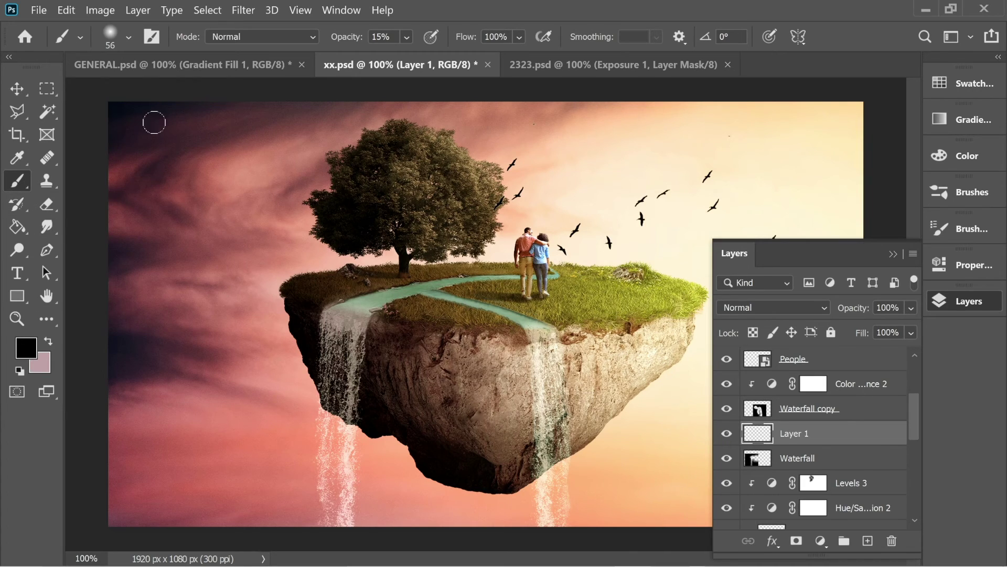
Paint soft black shading on Layer 1 down the rock behind the second waterfall, using a 56 px brush at 15% opacity.
left_click(110, 36)
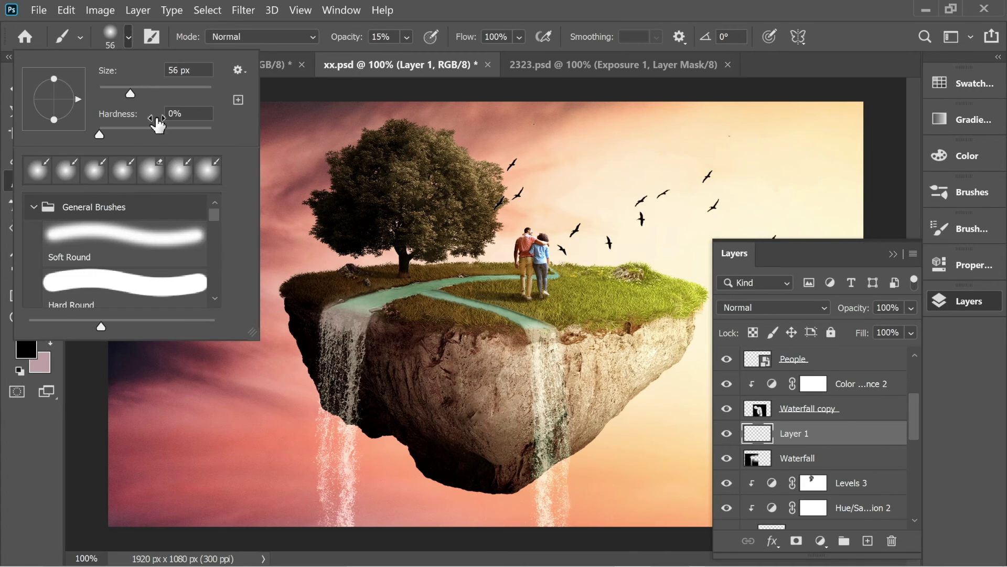
left_click(561, 385)
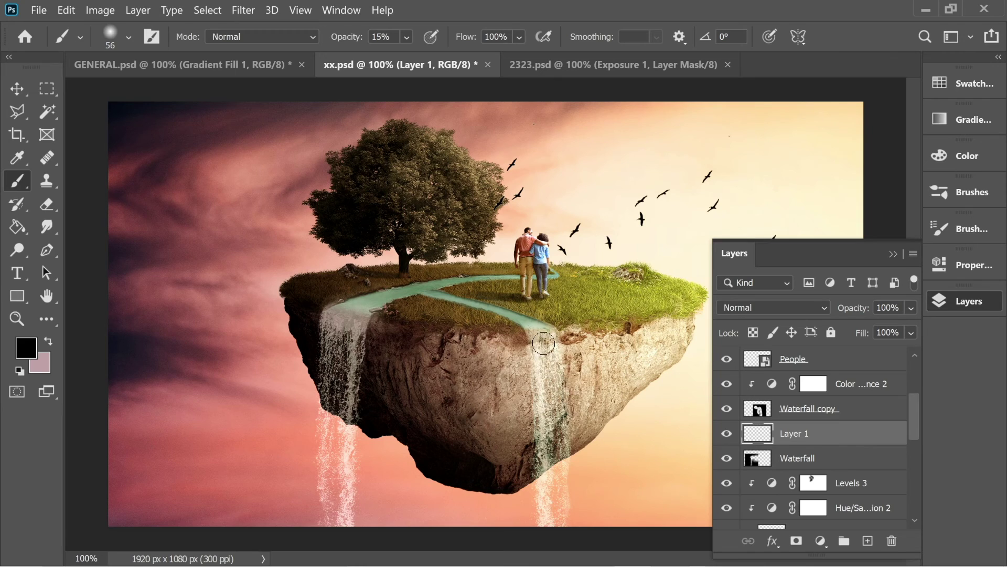
left_click_drag(544, 343, 549, 434)
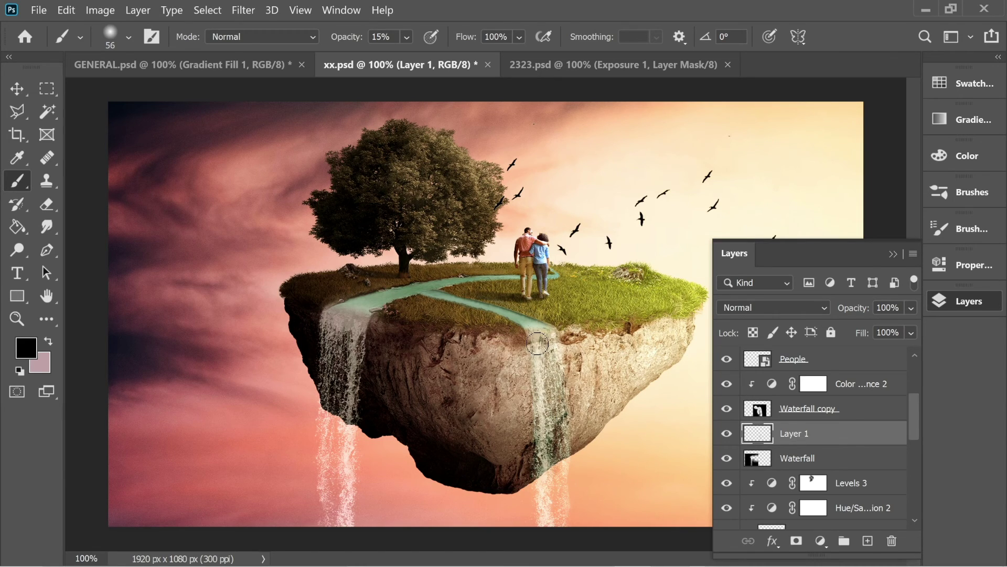
left_click_drag(535, 352, 541, 487)
mouse_move(545, 443)
left_mouse_down()
mouse_move(535, 355)
mouse_move(552, 386)
mouse_move(551, 441)
left_mouse_up()
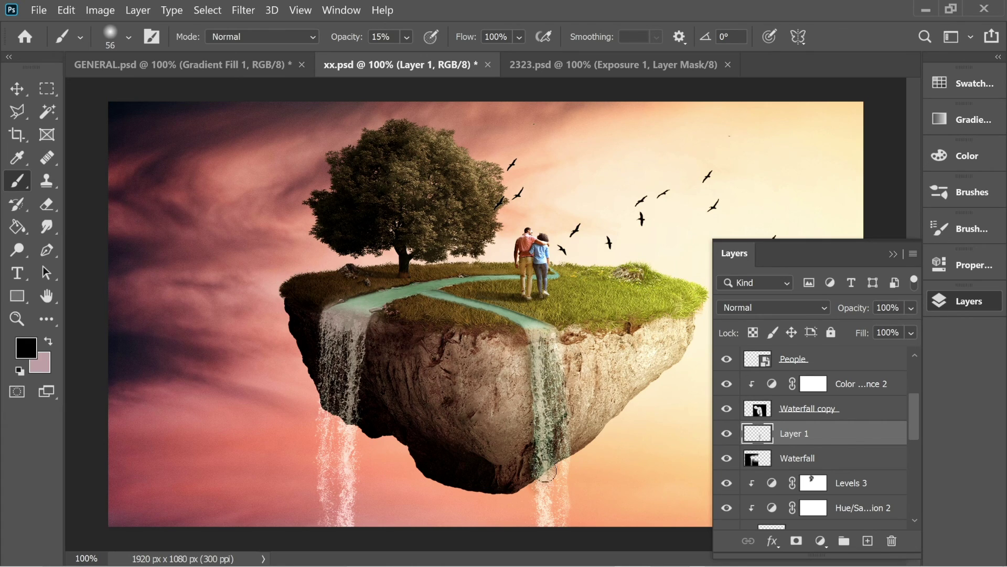
left_click_drag(531, 353, 540, 383)
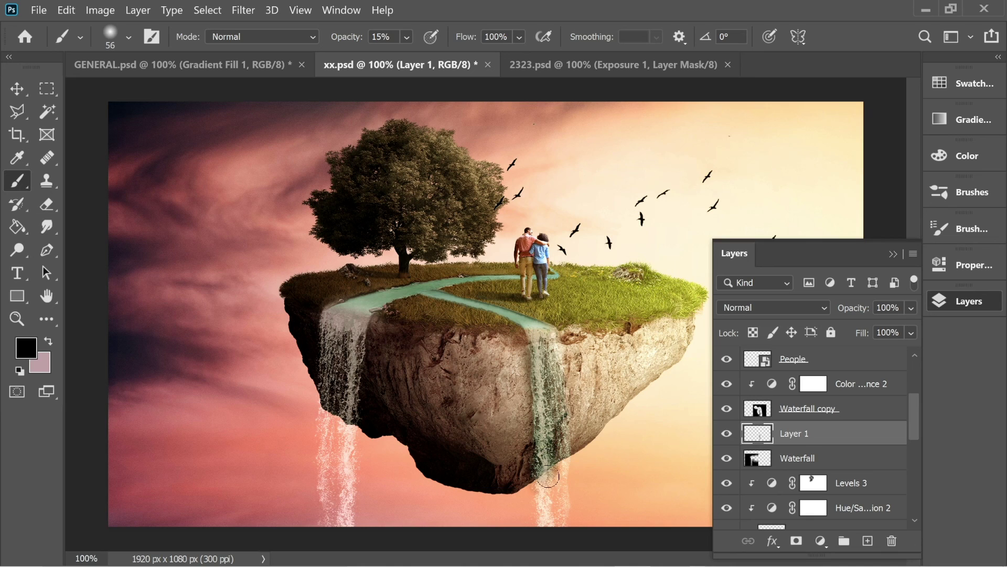